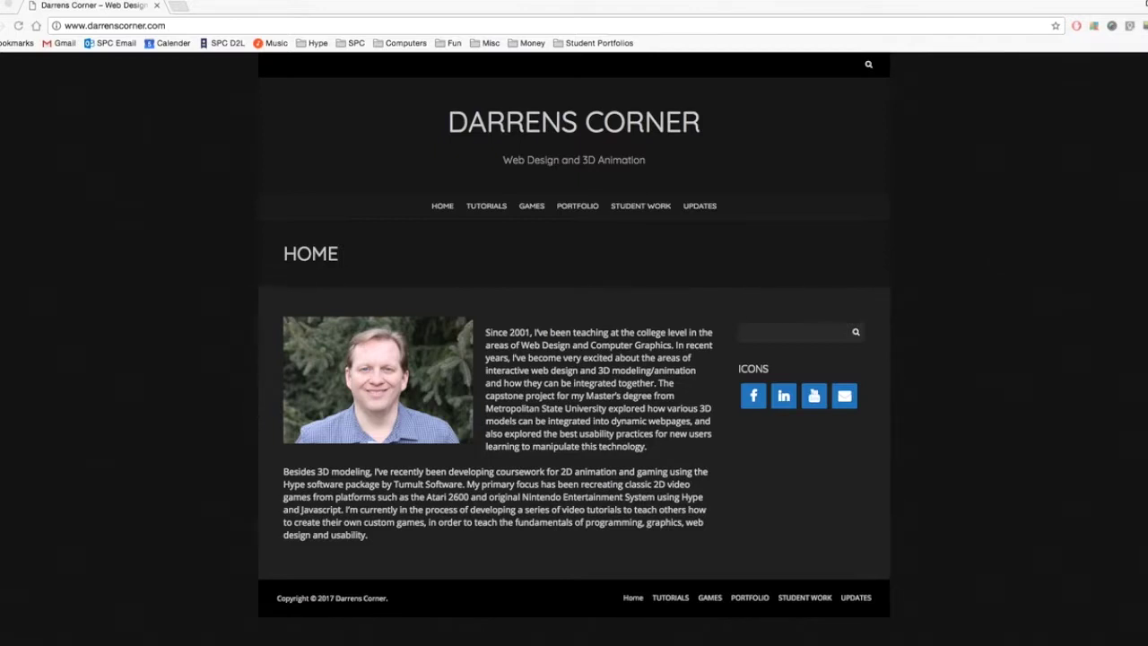
# Open the site's Tutorials page and check the download of the Part 3 instructional files for the credits scene without saving it
pyautogui.click(483, 208)
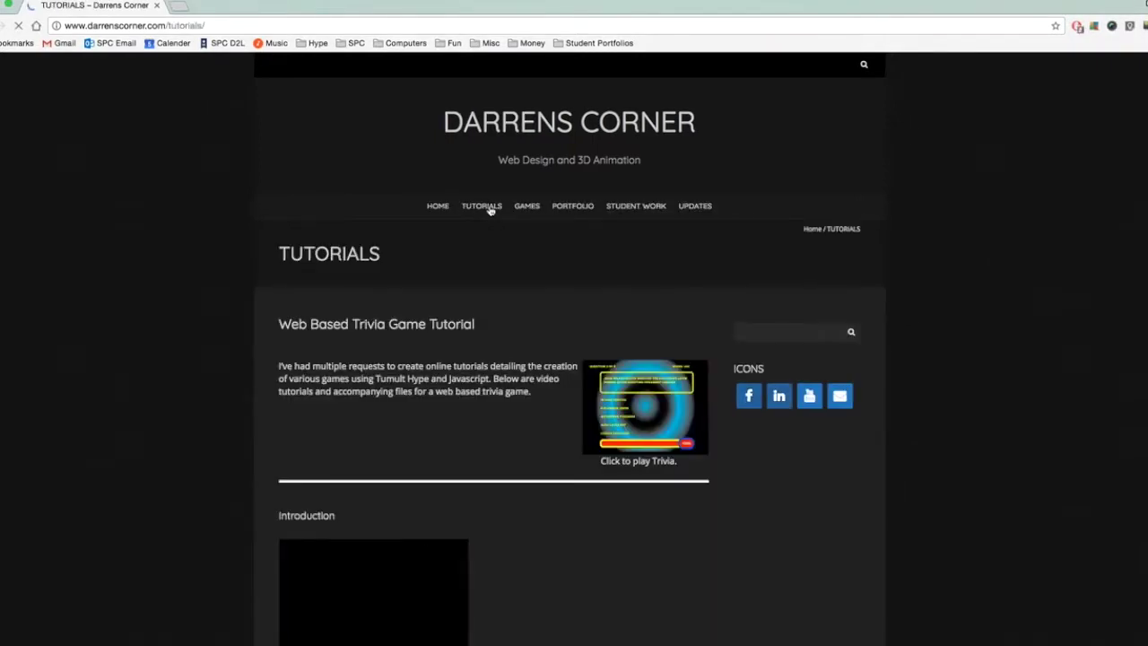
pyautogui.scroll(-10, 519, 336)
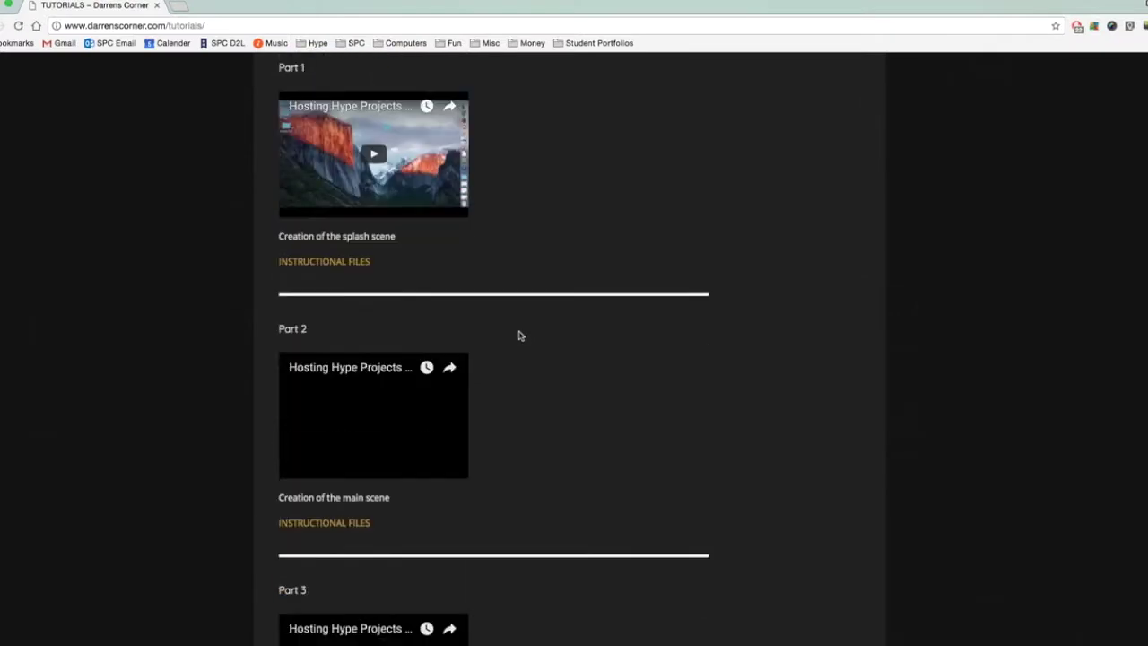
pyautogui.scroll(-1, 518, 334)
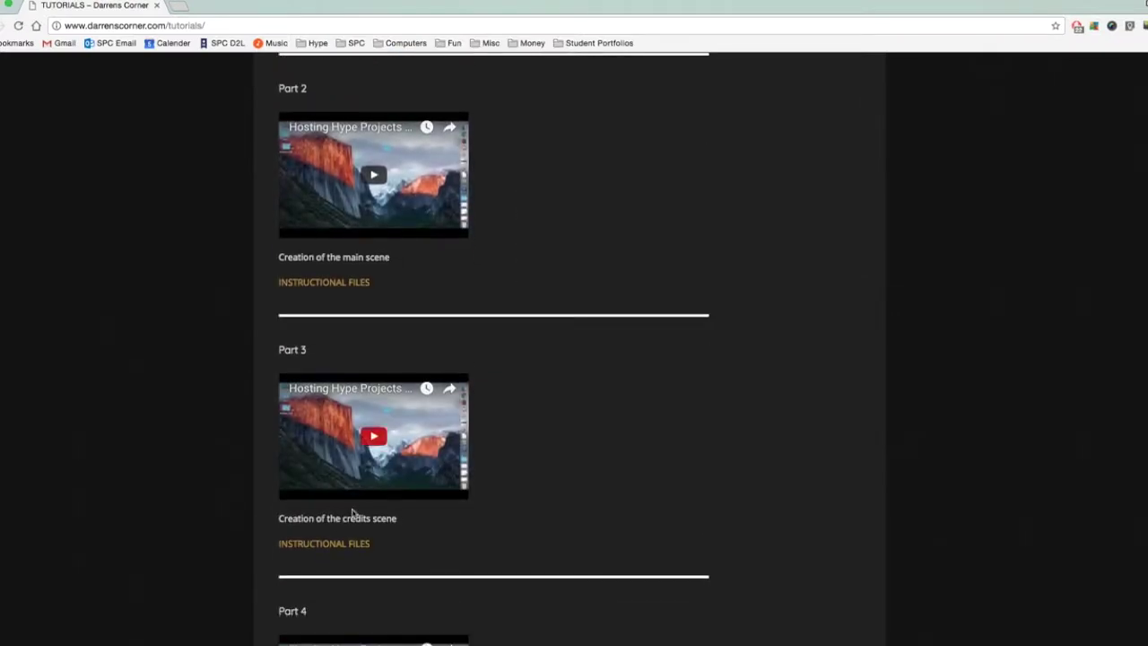
pyautogui.moveTo(318, 518); pyautogui.dragTo(404, 517)
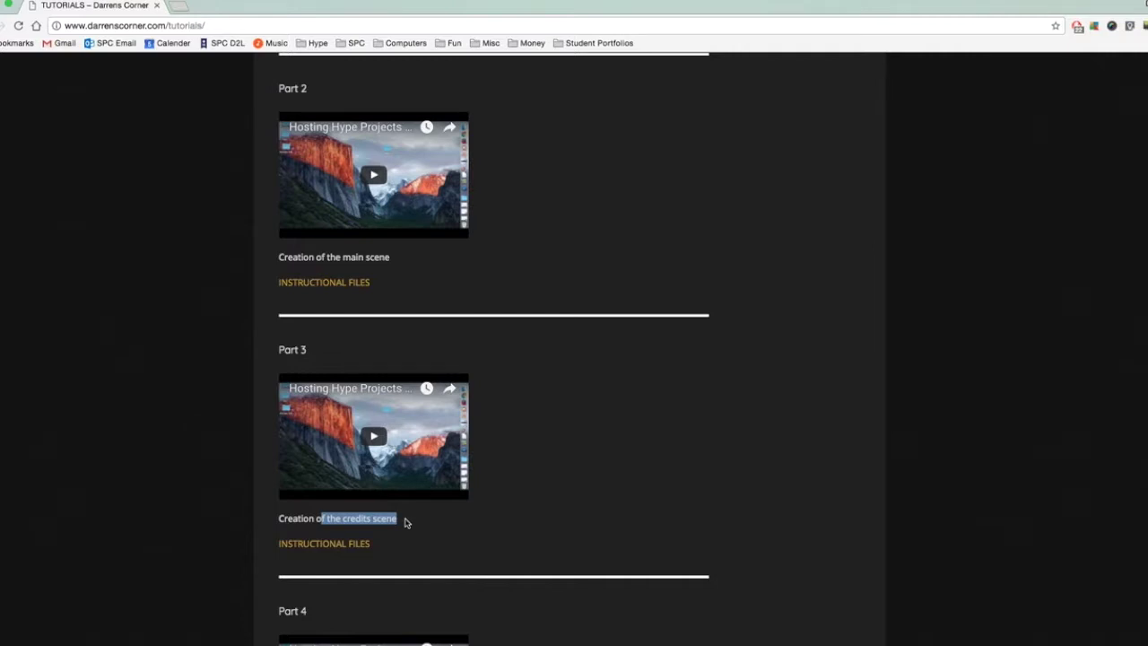
pyautogui.click(339, 547)
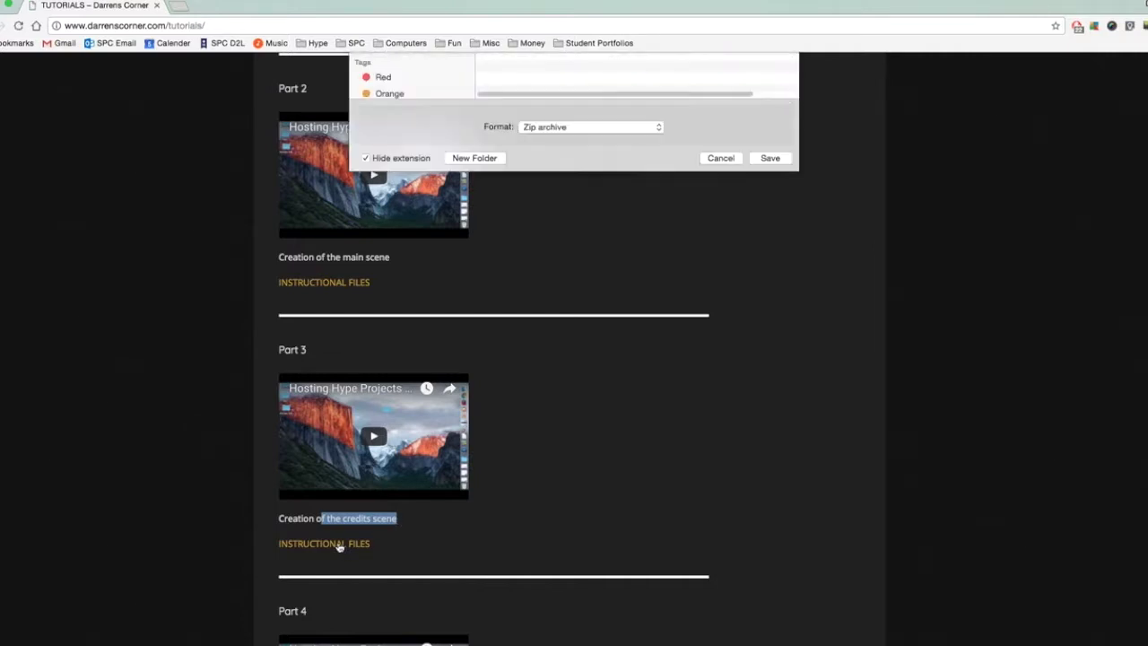
pyautogui.click(720, 442)
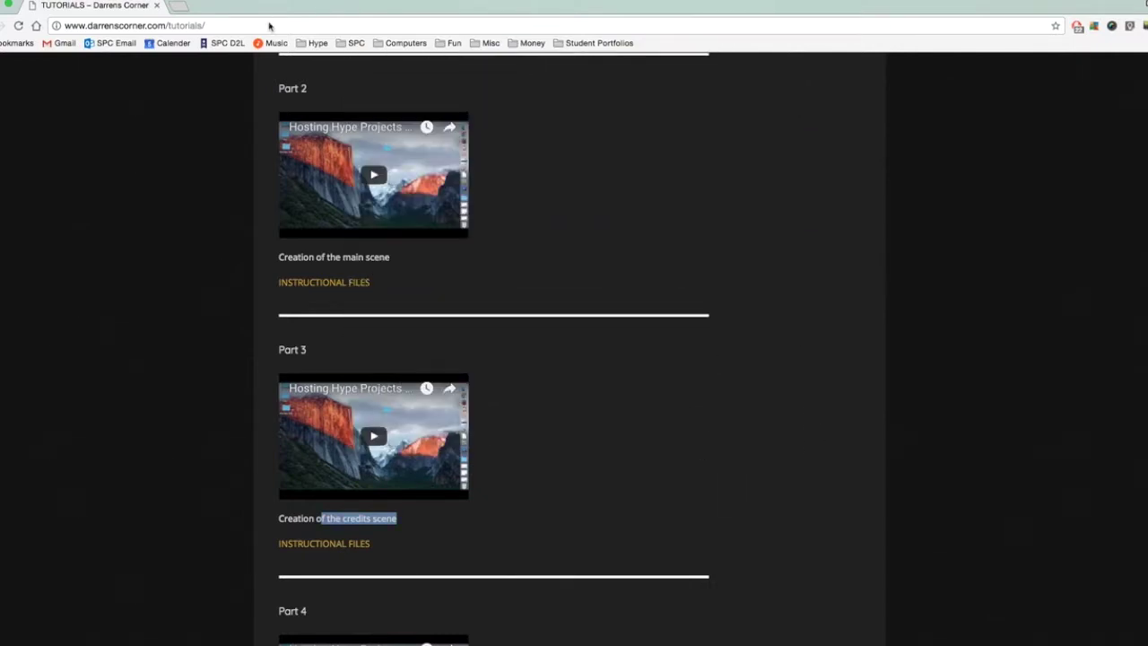
# Look through the supplied files in the Part3 folder and open Part3Start.hype in Hype
pyautogui.moveTo(1147, 100); pyautogui.dragTo(694, 100)
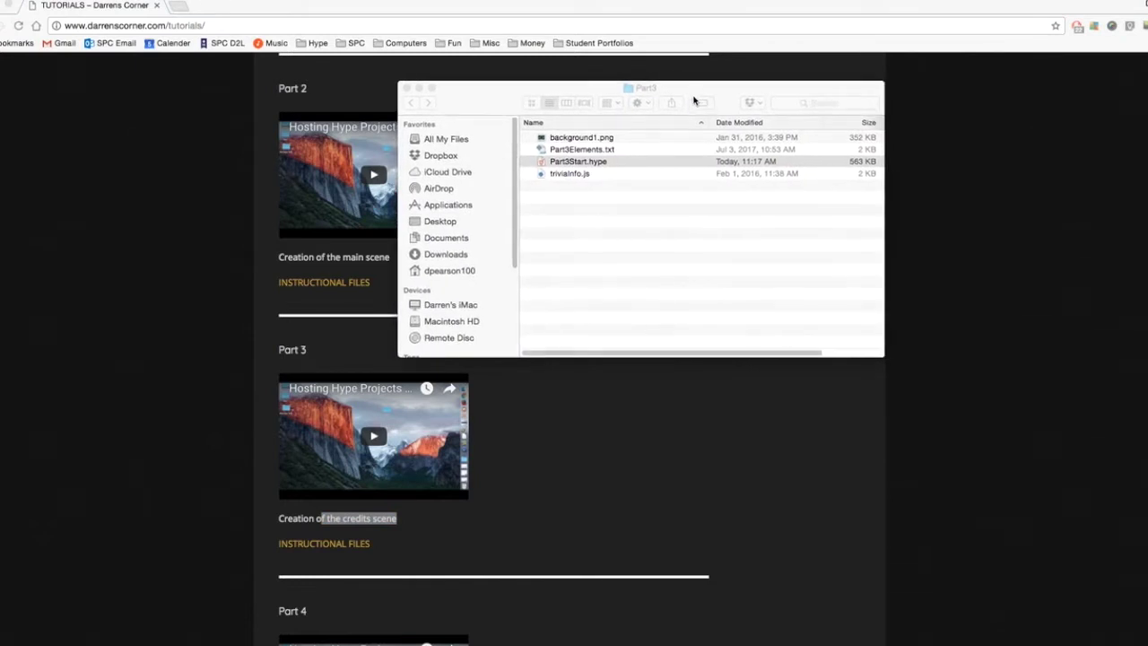
pyautogui.click(626, 212)
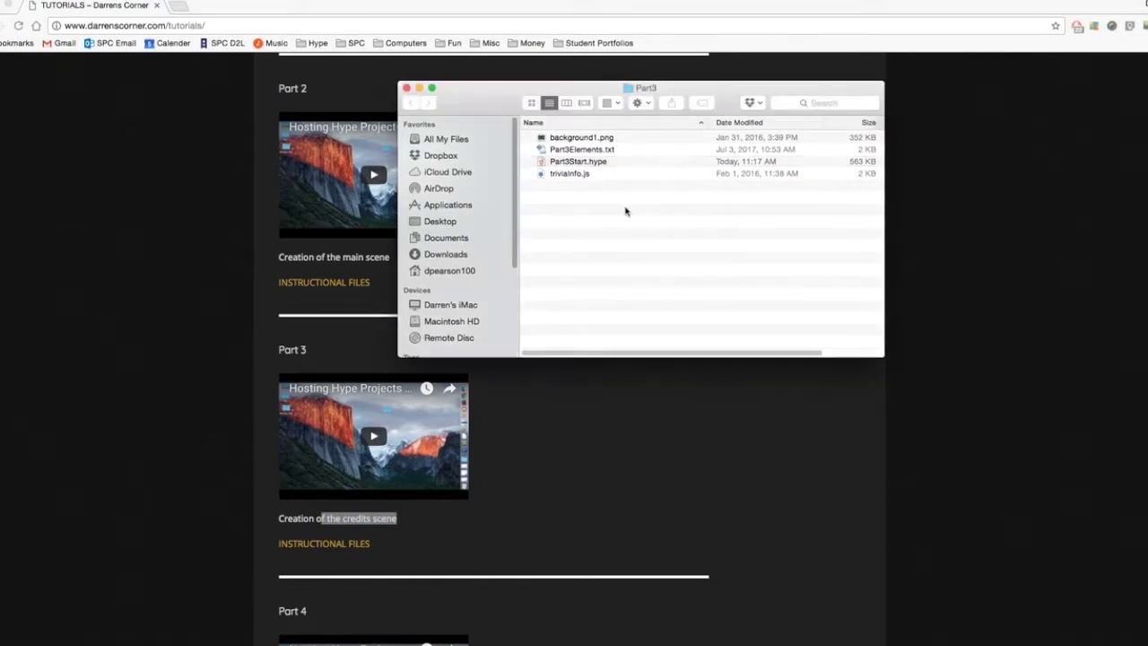
pyautogui.click(570, 165)
pyautogui.click(570, 174)
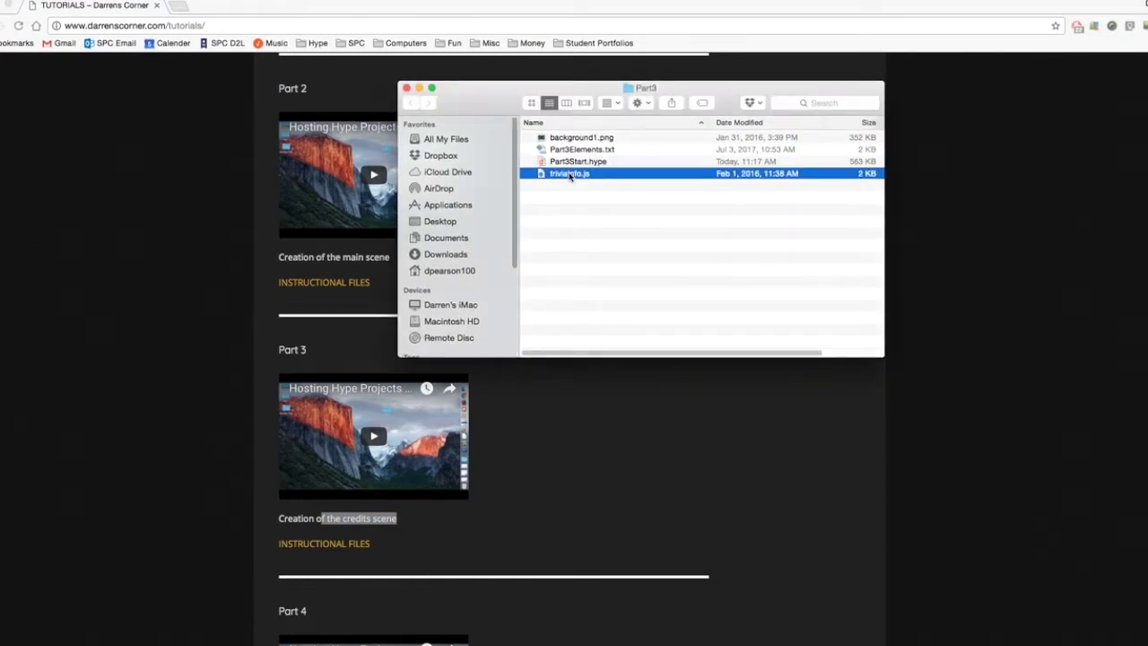
pyautogui.click(591, 139)
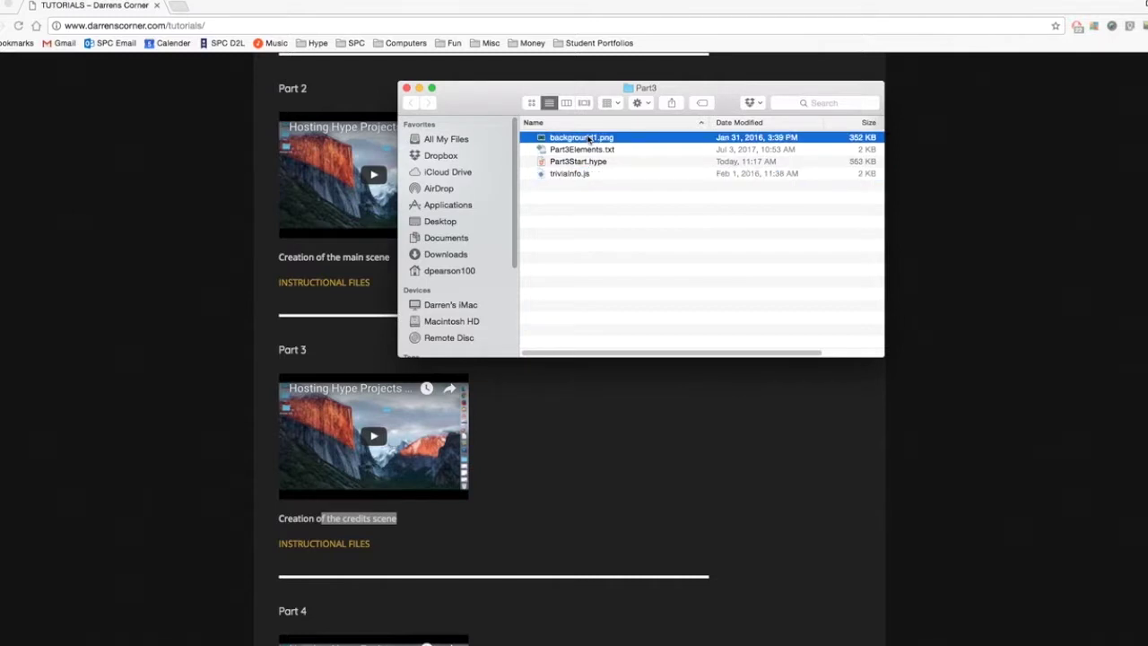
pyautogui.click(586, 150)
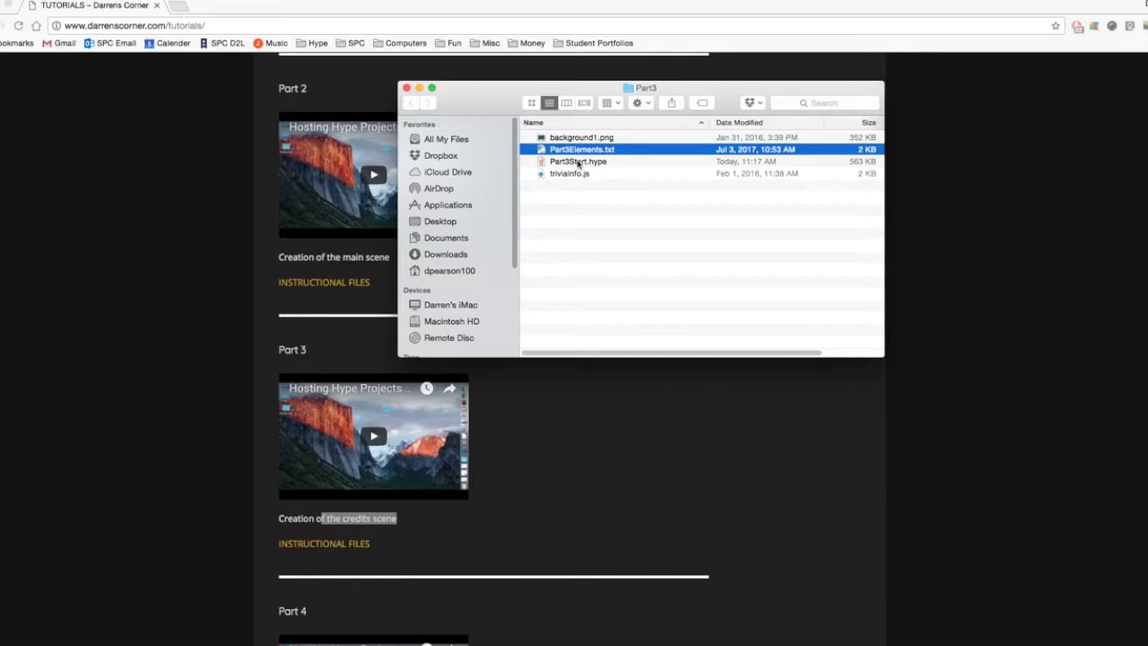
pyautogui.doubleClick(579, 162)
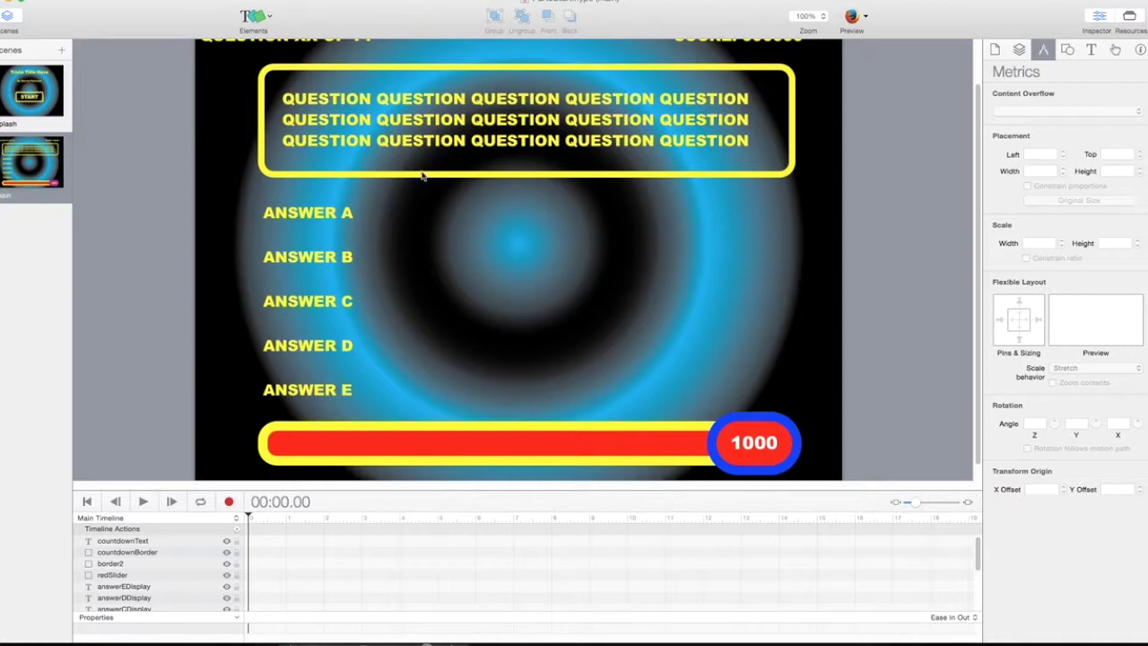
# Look over the existing splash and main scenes of the trivia project
pyautogui.scroll(3, 484, 251)
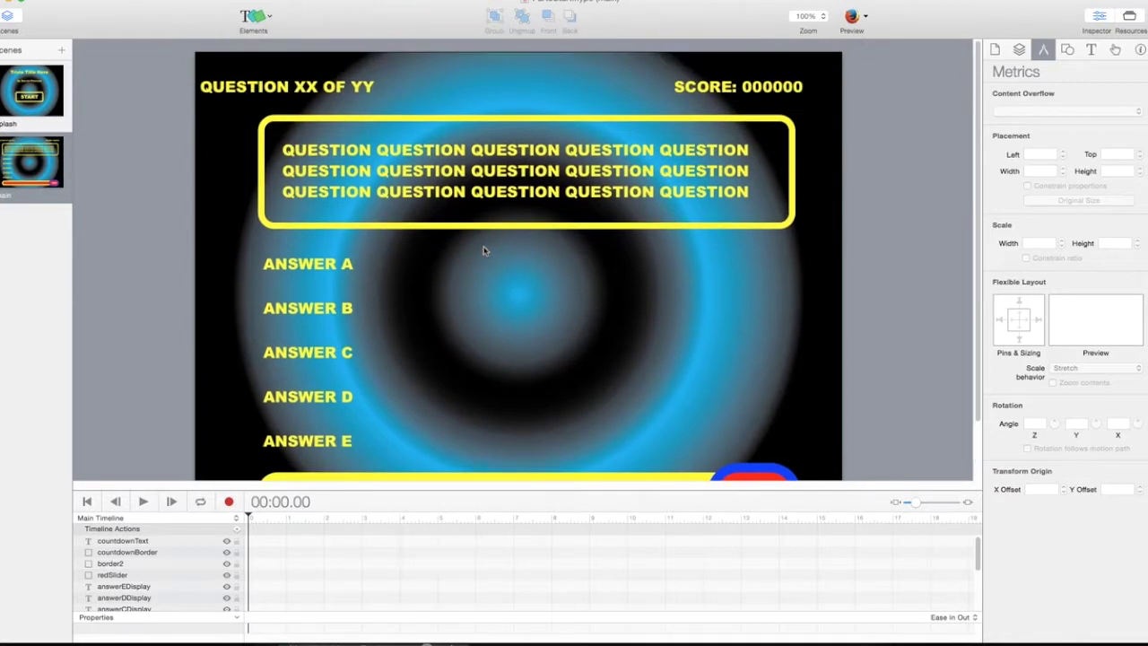
pyautogui.click(32, 73)
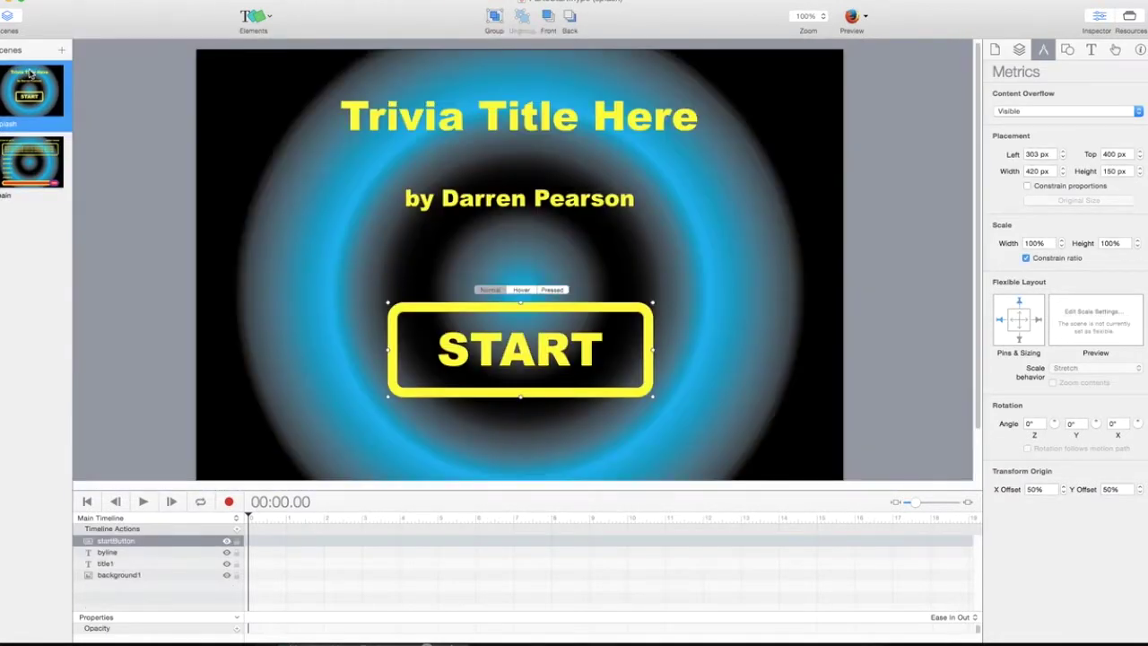
pyautogui.click(28, 163)
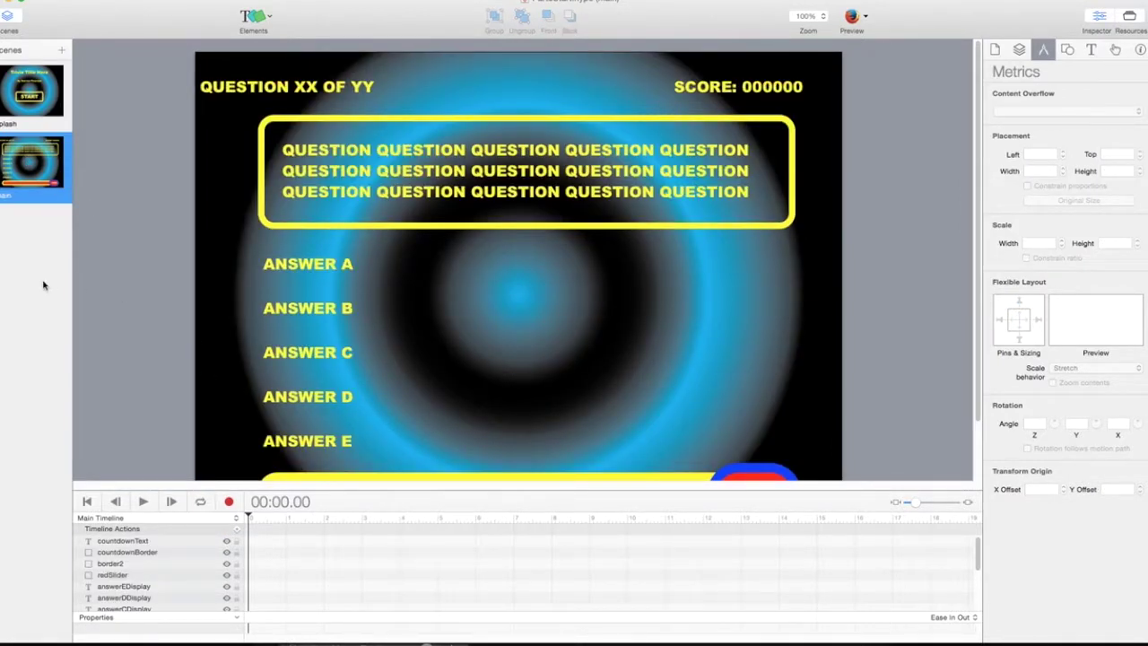
# Hide and restore the scene list and the Inspector
pyautogui.click(7, 16)
pyautogui.click(8, 16)
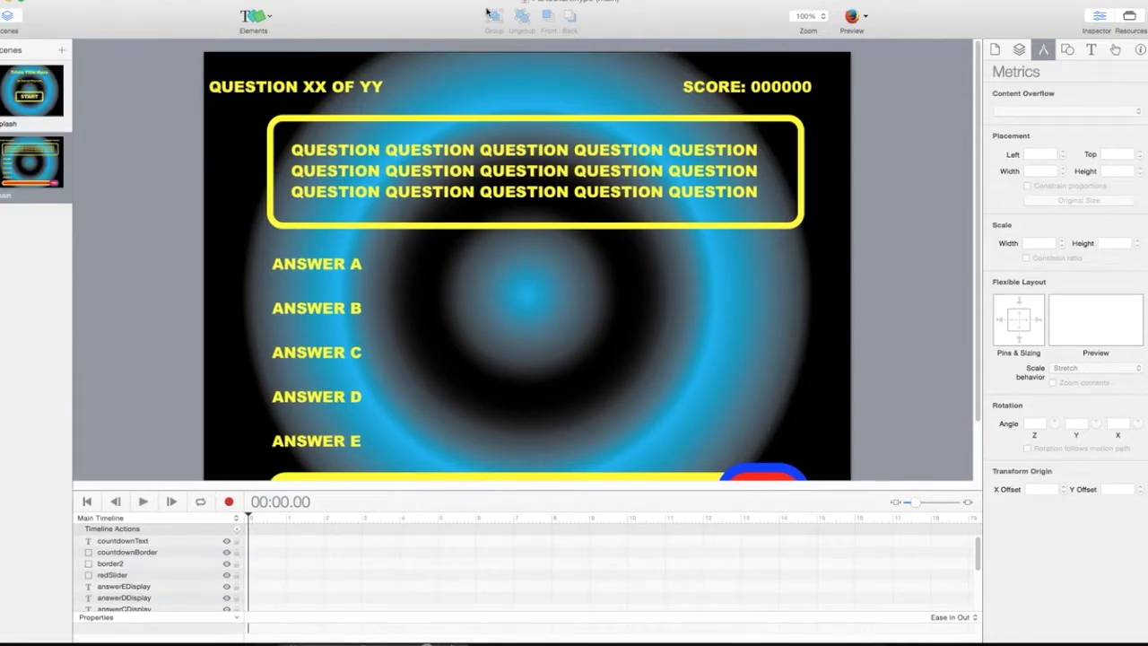
pyautogui.click(1098, 16)
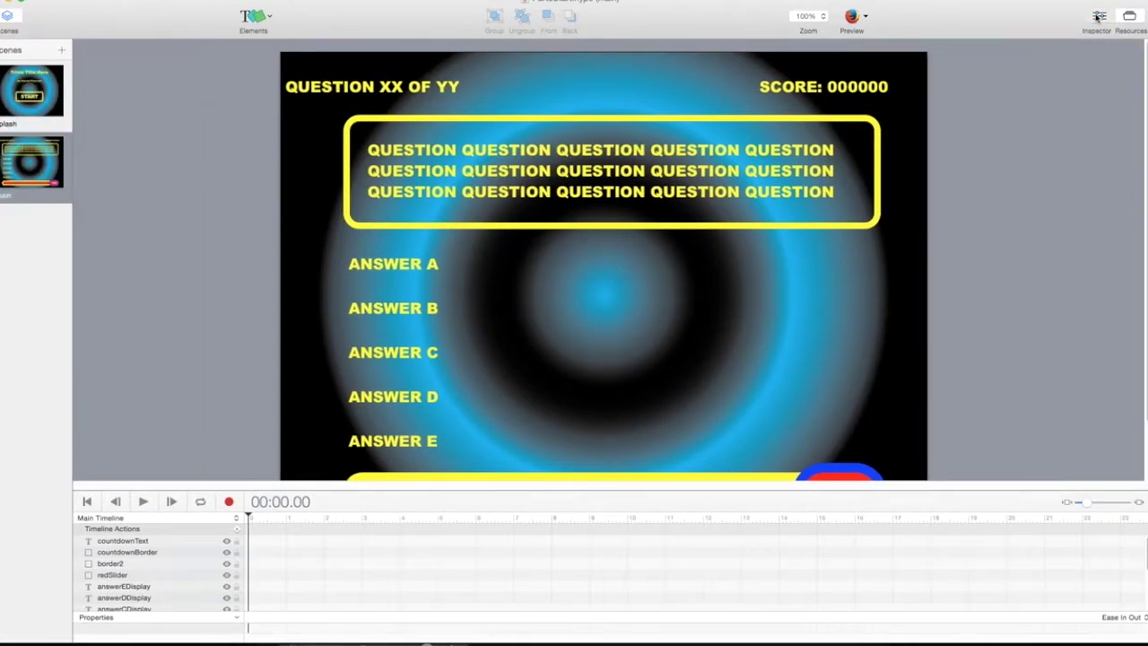
pyautogui.click(1098, 16)
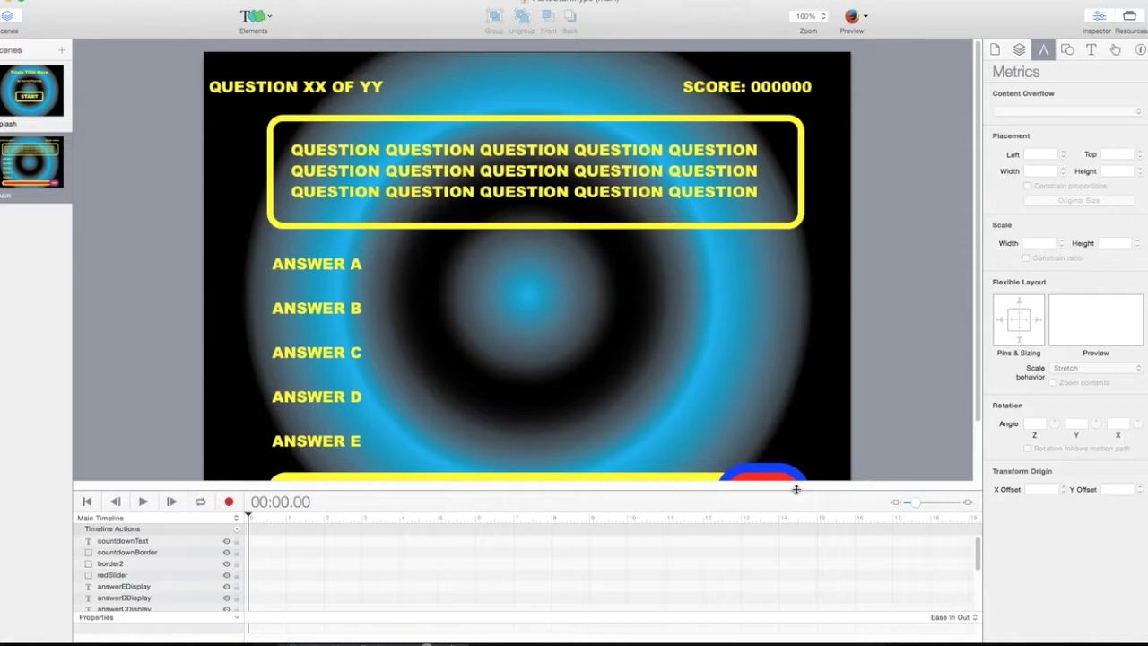
# Enlarge the timeline area and examine the main scene's elements, including questionDisplay, border1 and answerADisplay
pyautogui.moveTo(795, 484); pyautogui.dragTo(766, 290)
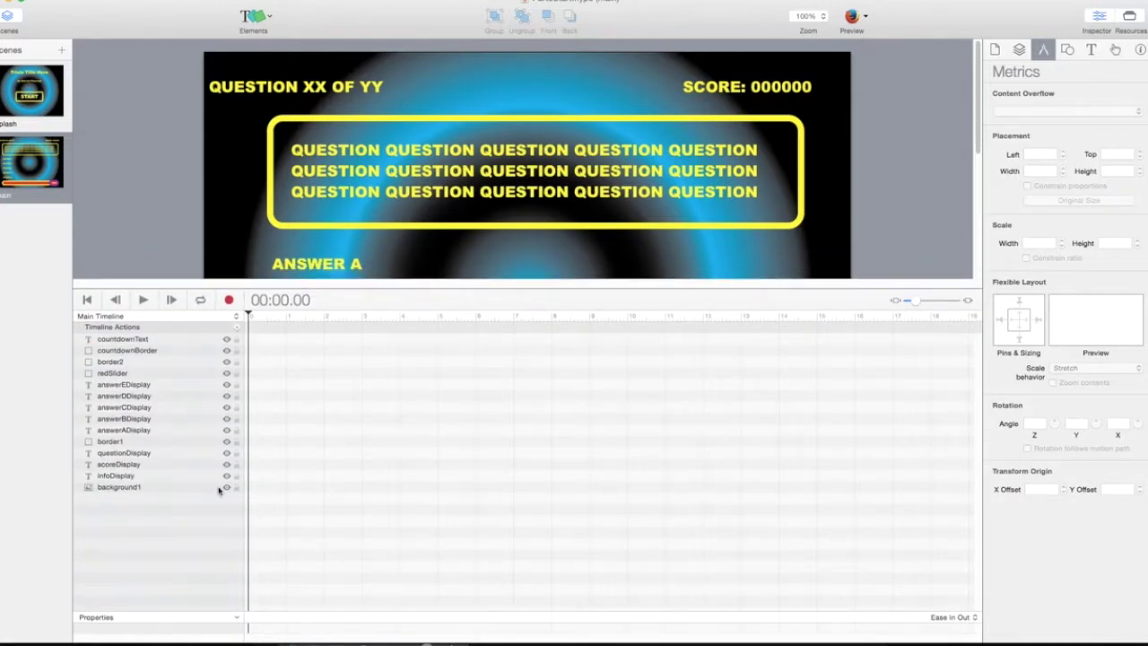
pyautogui.click(109, 488)
pyautogui.click(120, 465)
pyautogui.click(124, 453)
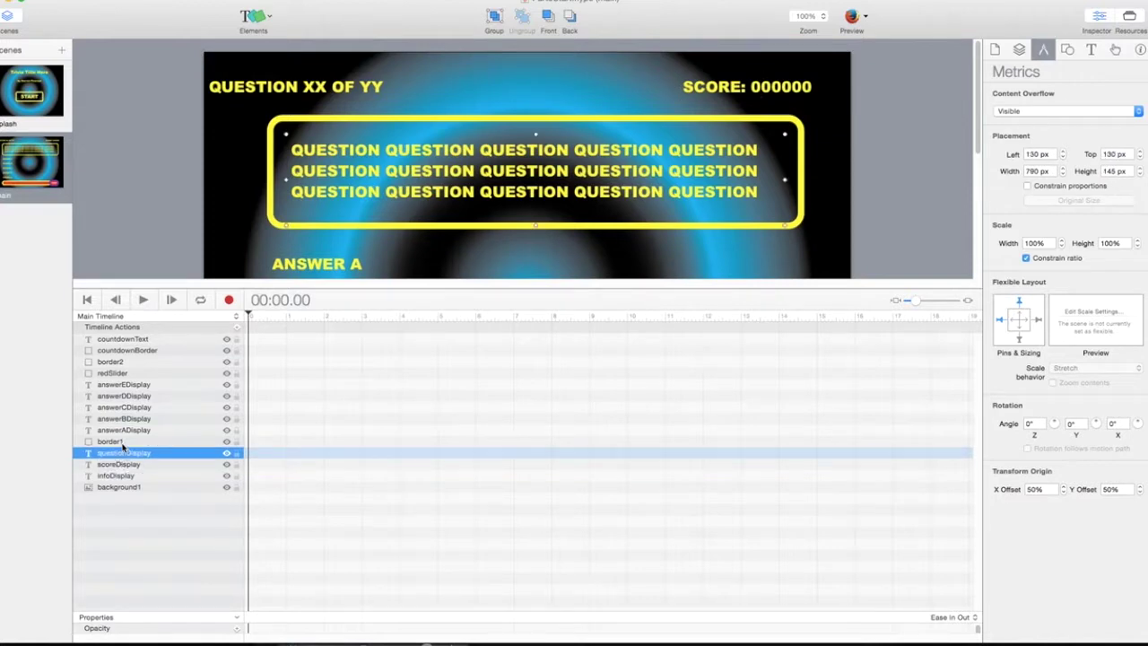
pyautogui.click(123, 443)
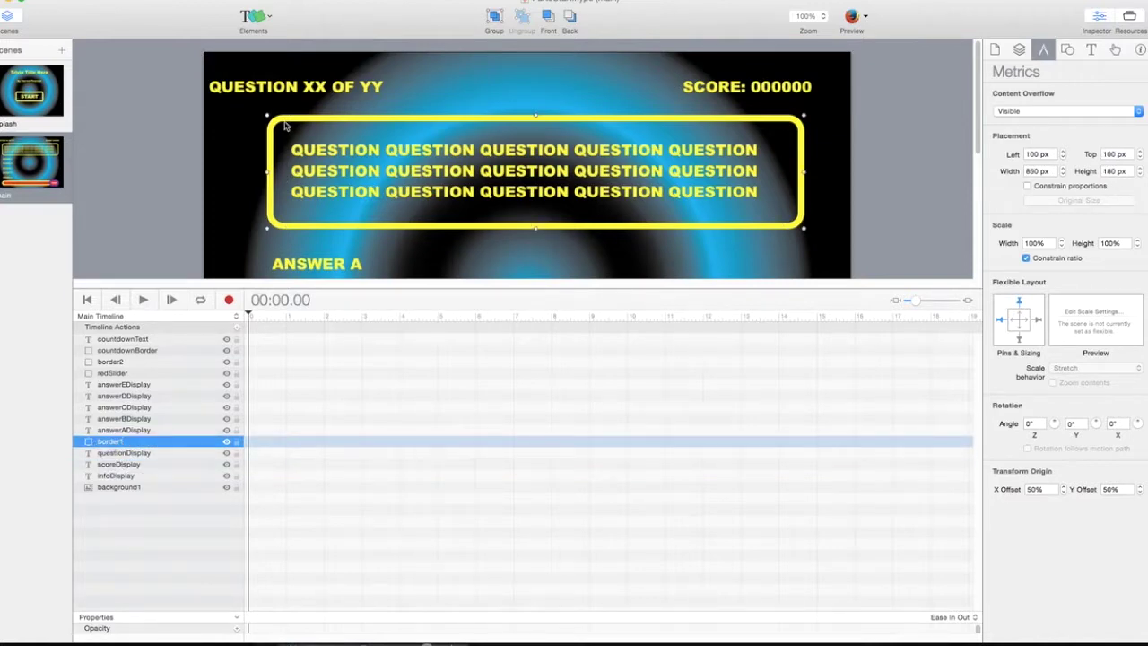
pyautogui.click(149, 431)
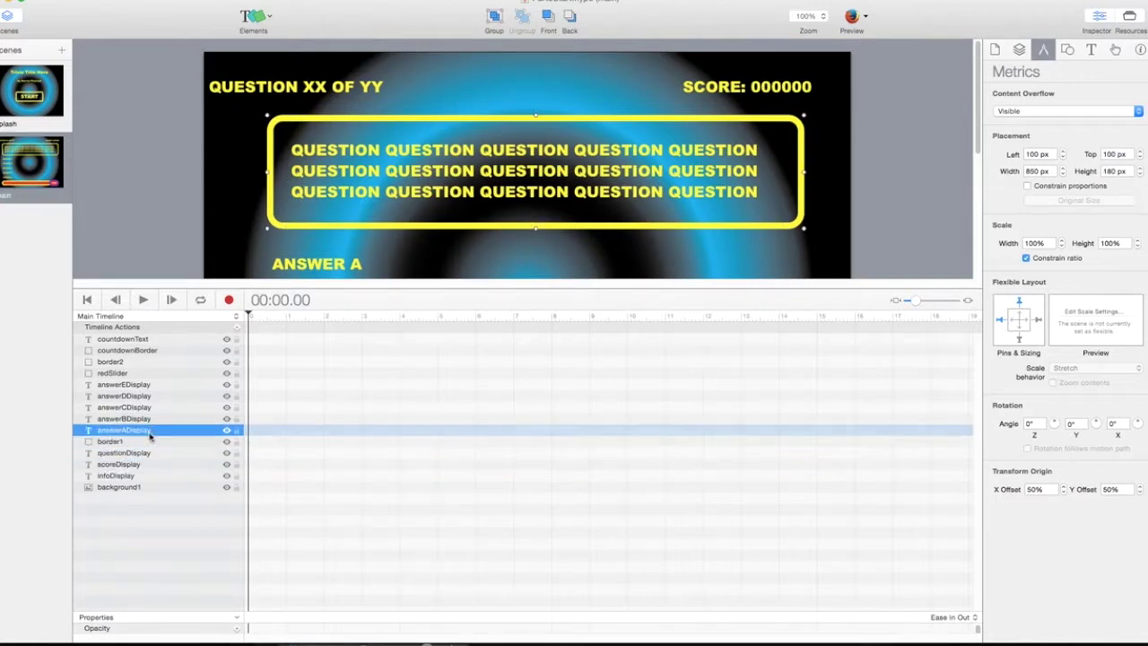
pyautogui.scroll(-2, 394, 210)
pyautogui.scroll(-5, 395, 211)
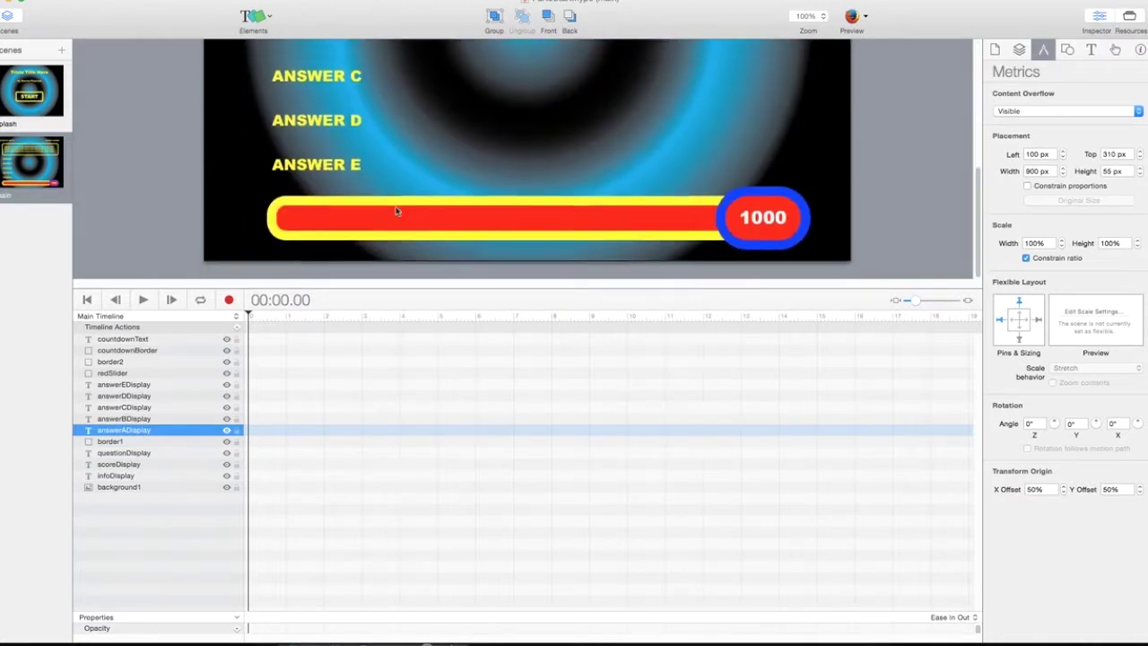
# Expand the timeline's properties area and examine which properties can be animated for answerADisplay
pyautogui.moveTo(299, 613); pyautogui.dragTo(302, 481)
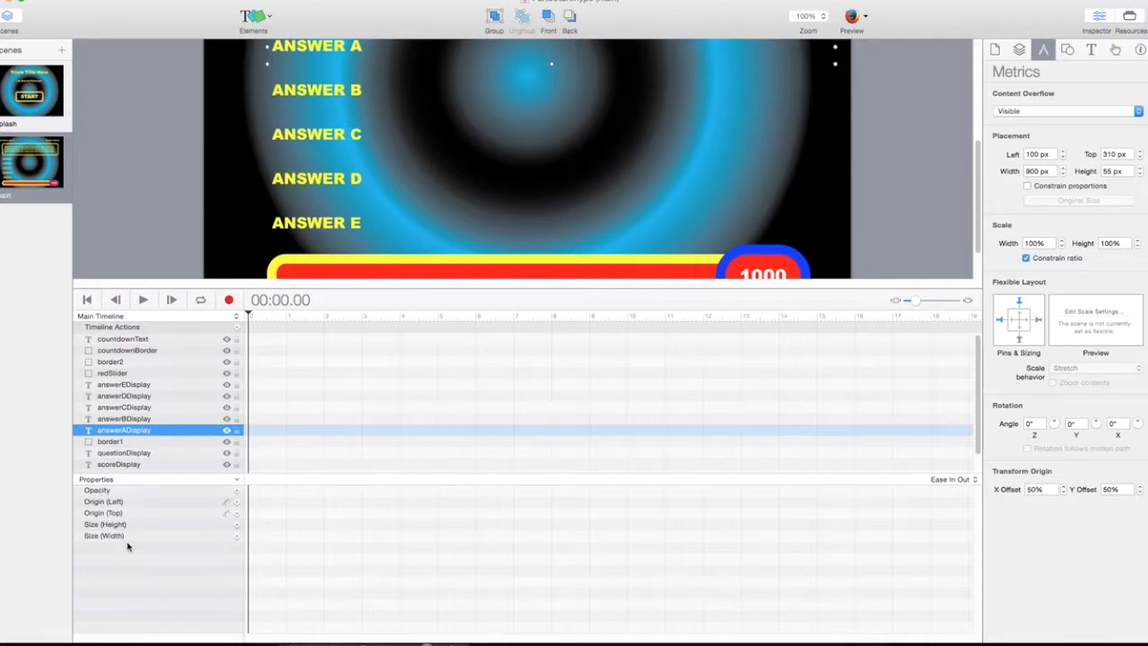
pyautogui.click(216, 483)
pyautogui.scroll(-5, 198, 619)
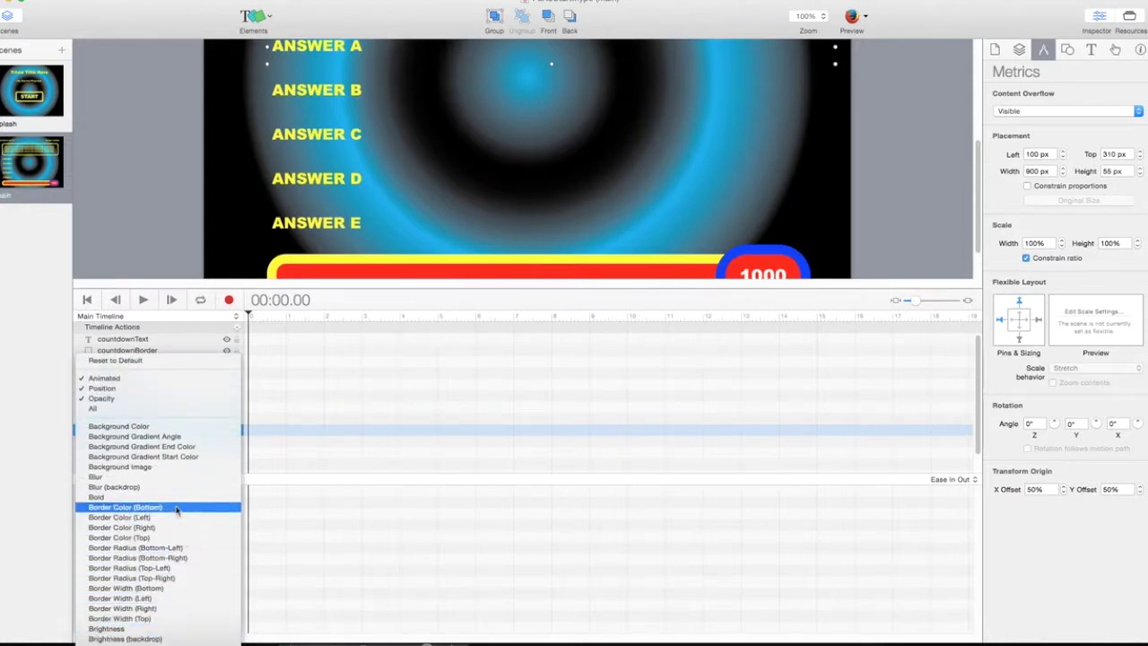
pyautogui.scroll(-5, 152, 598)
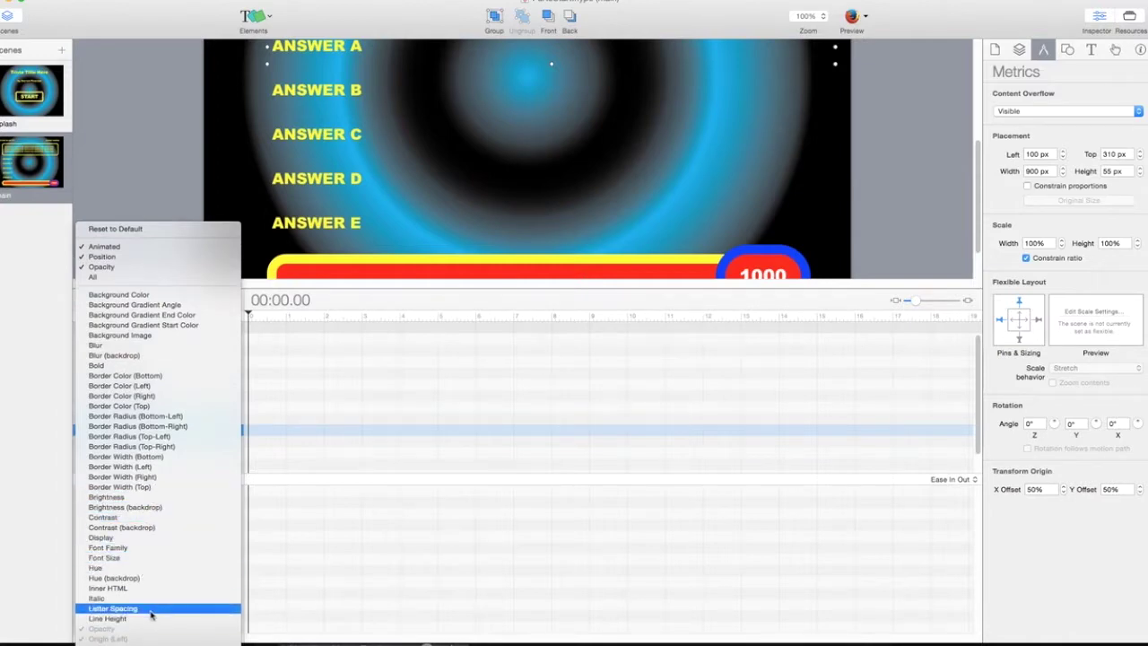
pyautogui.scroll(-10, 152, 610)
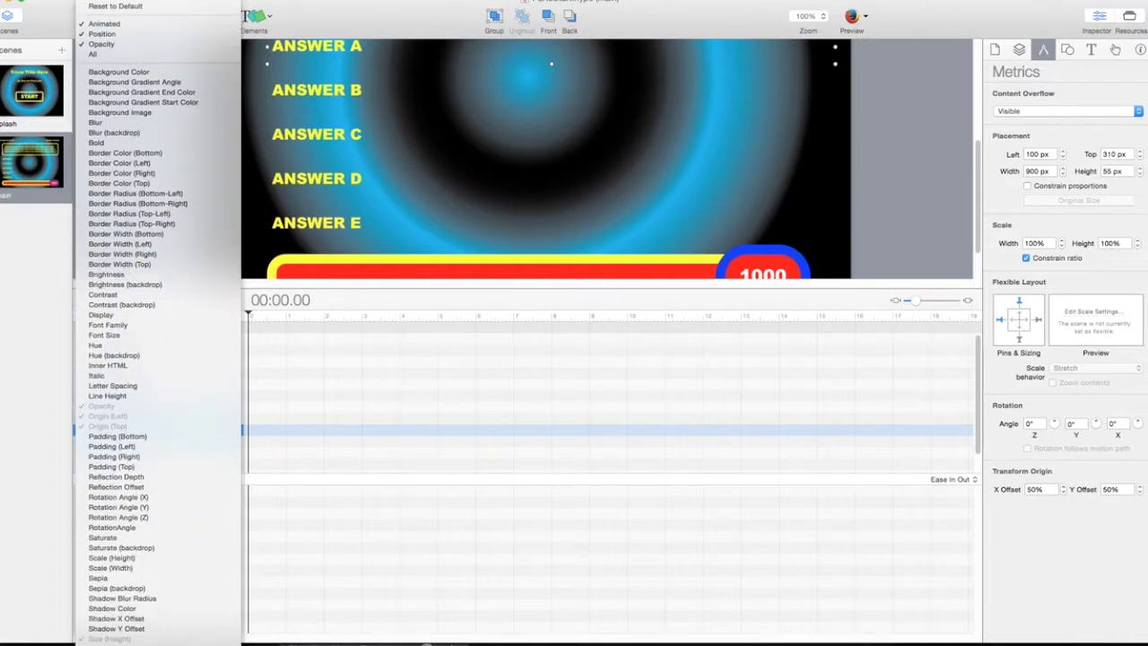
pyautogui.click(362, 314)
# Shrink the timeline area to give the main scene's canvas more room
pyautogui.moveTo(442, 289); pyautogui.dragTo(449, 377)
pyautogui.rightClick(453, 447)
pyautogui.click(440, 445)
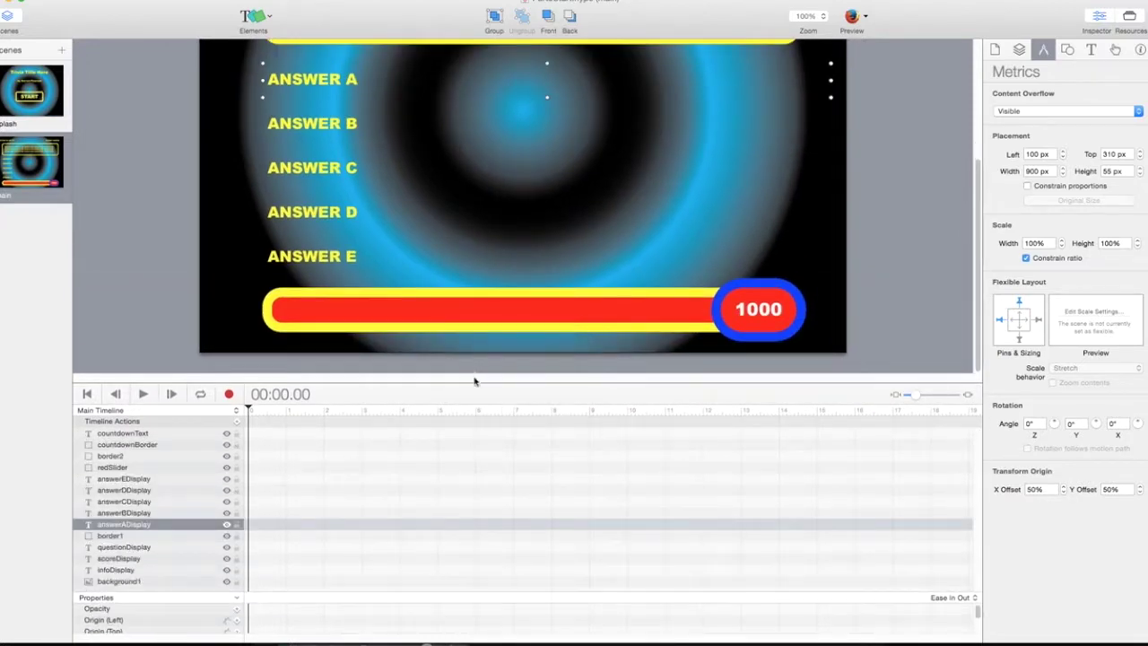
pyautogui.moveTo(473, 383); pyautogui.dragTo(474, 515)
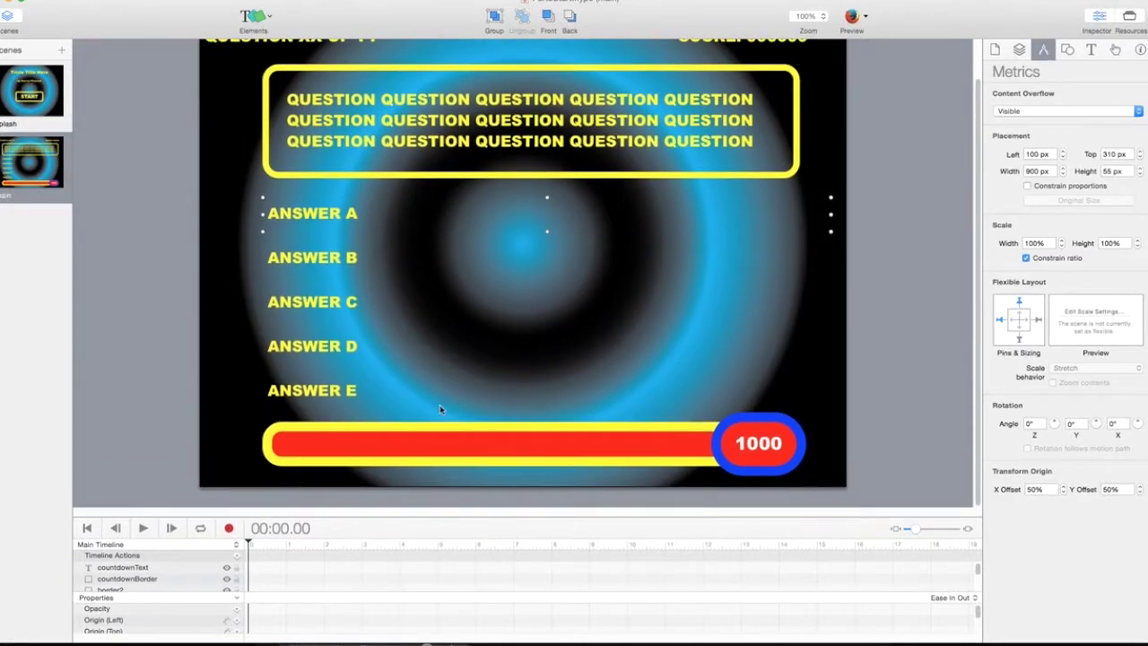
# Bring up Part3Elements.txt, examine its specifications for the credits scene's text elements and buttons, and move its window off the canvas
pyautogui.click(426, 643)
pyautogui.moveTo(677, 2); pyautogui.dragTo(605, 2)
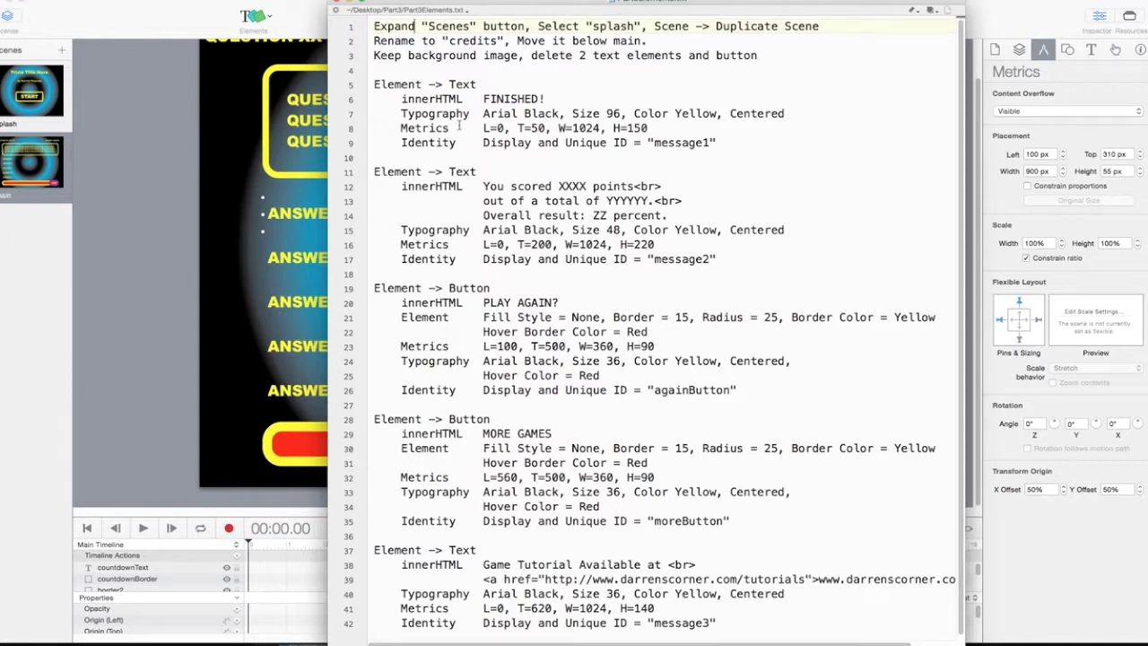
pyautogui.moveTo(374, 80); pyautogui.dragTo(574, 640)
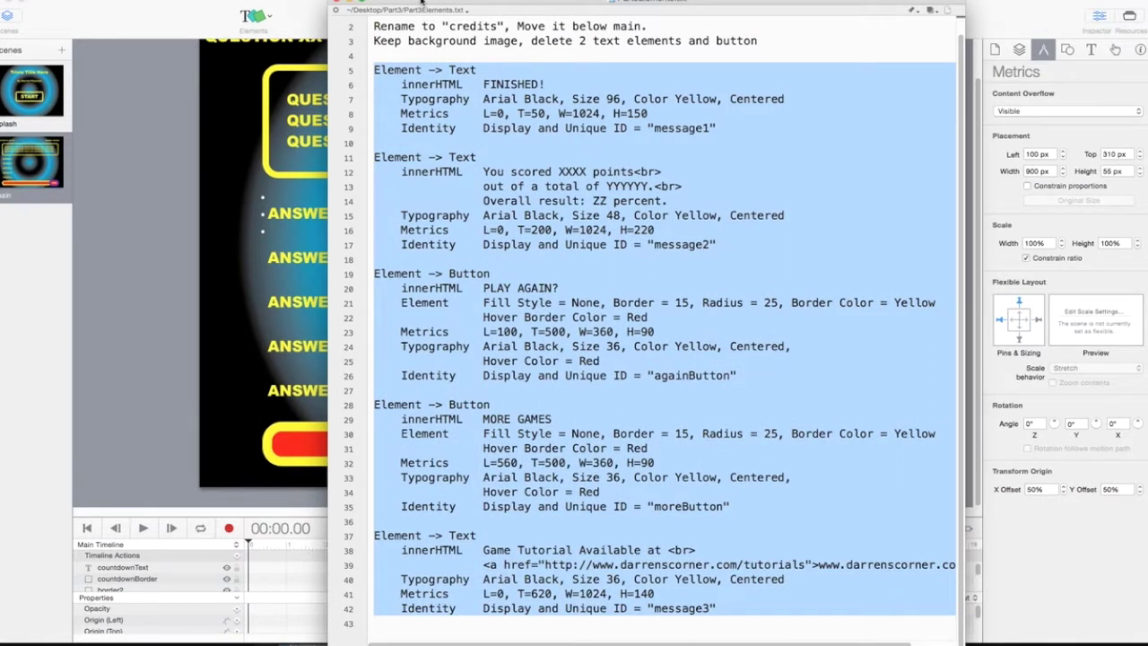
pyautogui.moveTo(421, 3); pyautogui.dragTo(863, 3)
pyautogui.click(863, 11)
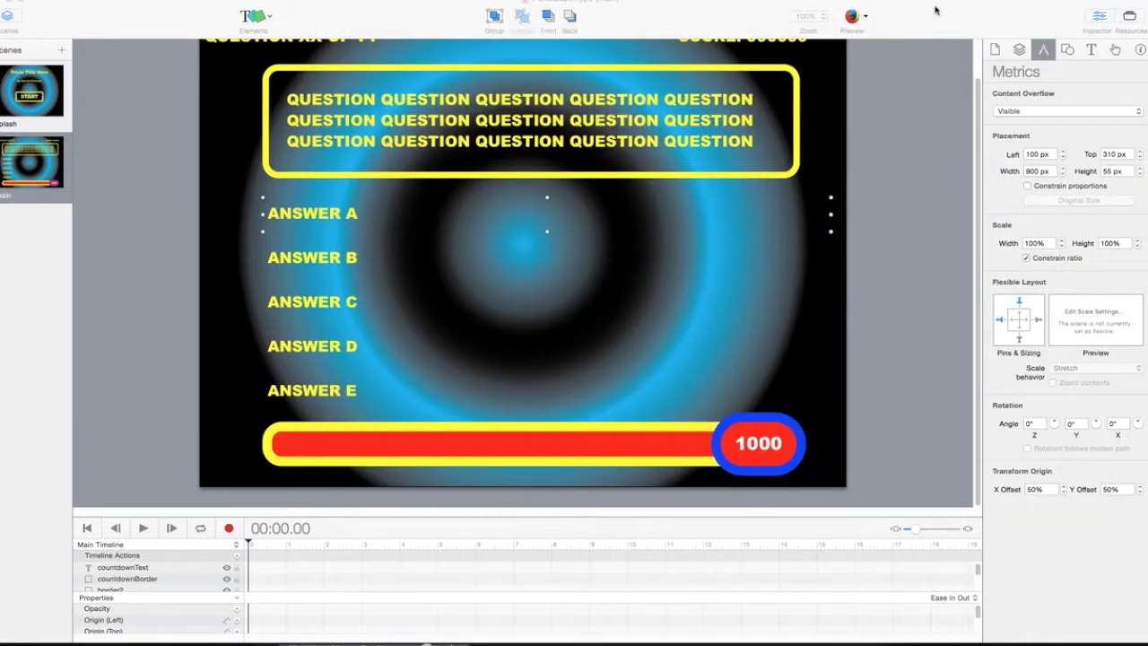
# View the splash scene in Hype and return to the main scene
pyautogui.click(49, 94)
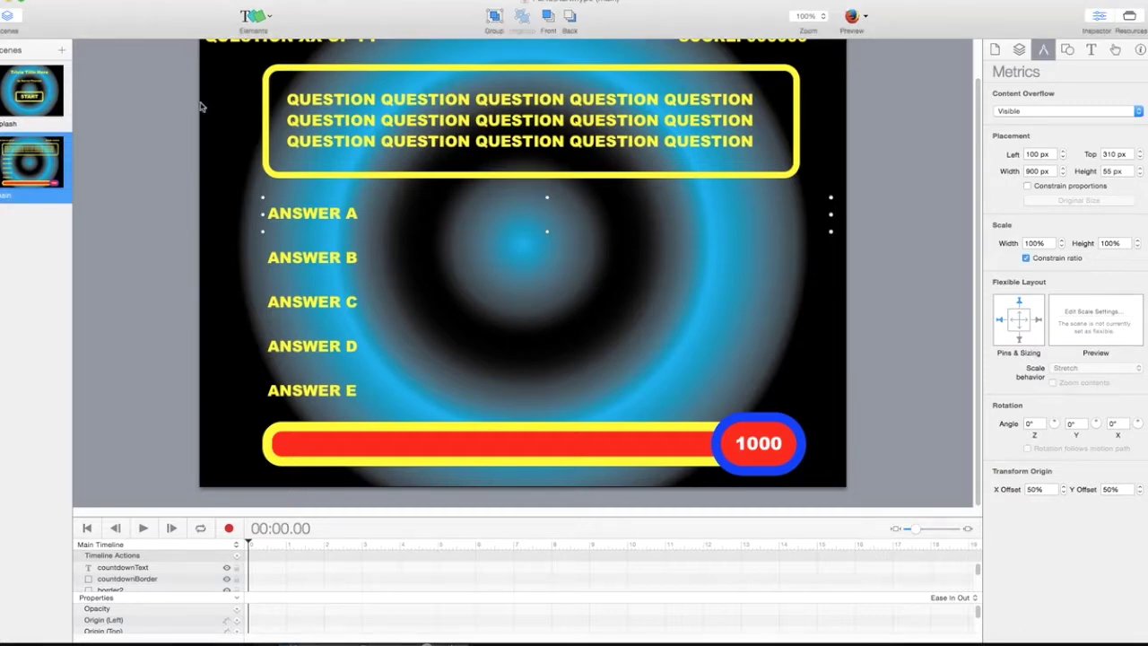
pyautogui.click(45, 93)
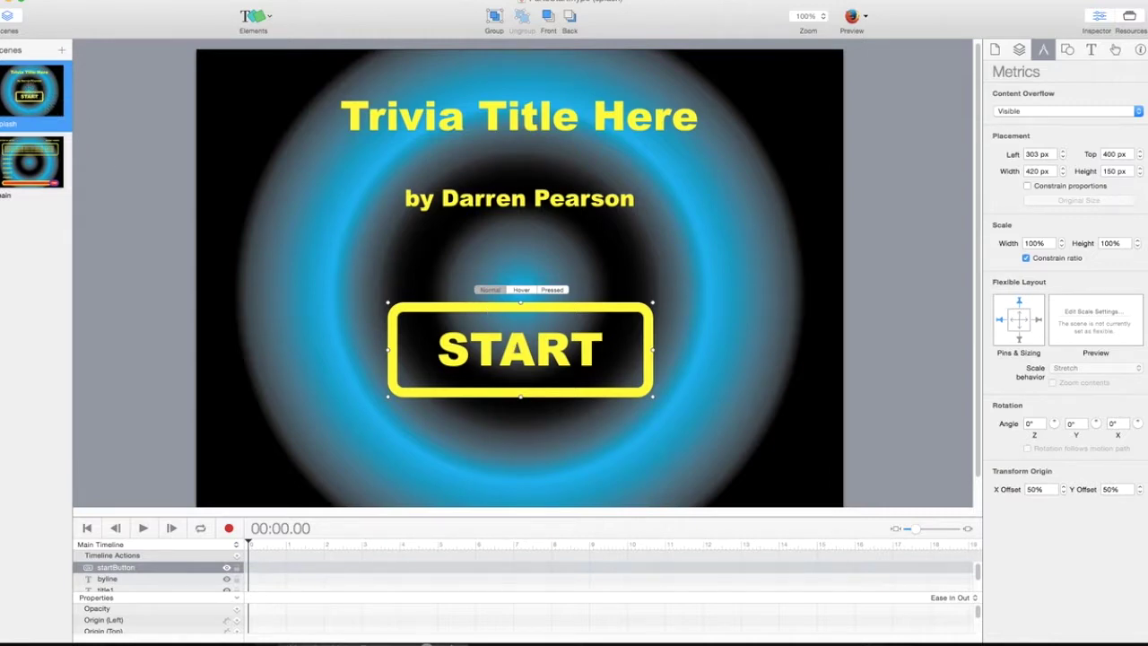
pyautogui.click(20, 156)
pyautogui.scroll(2, 386, 218)
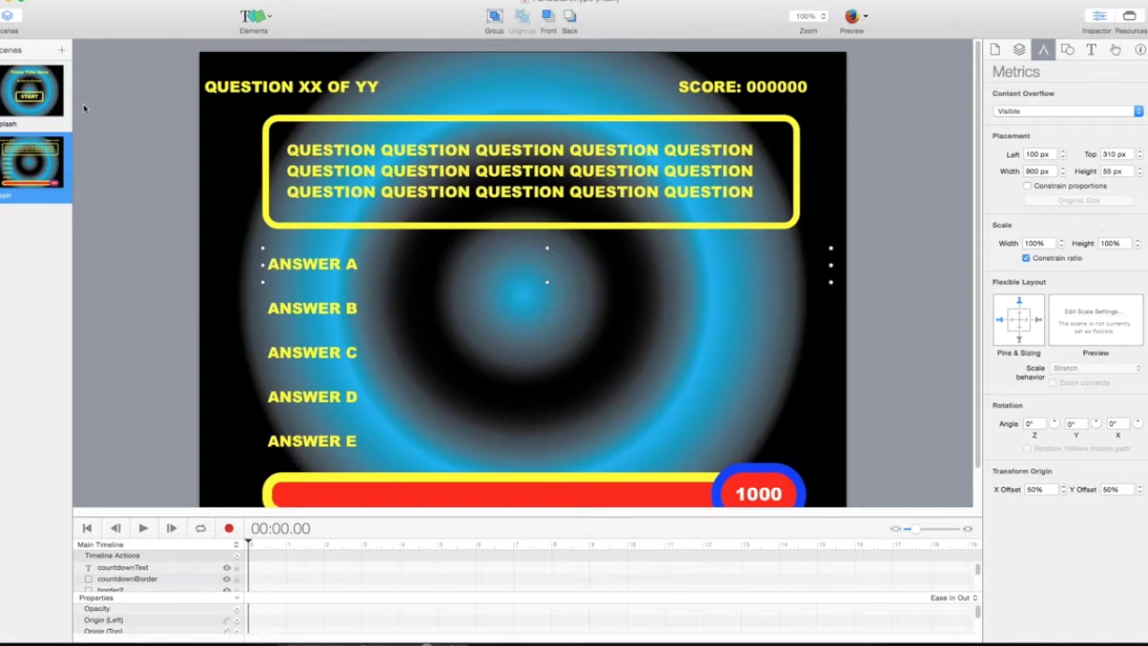
# Select the splash scene and examine the notes in Part3Elements.txt on duplicating, renaming and placing it, keeping the scene list expanded
pyautogui.click(37, 95)
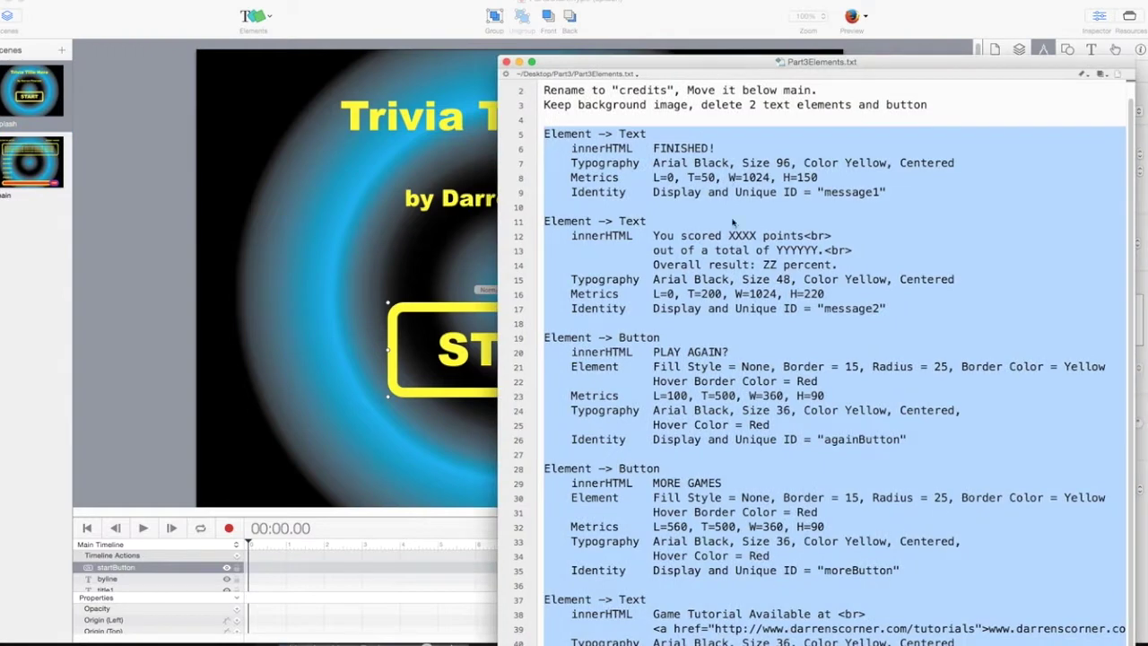
pyautogui.scroll(1, 823, 359)
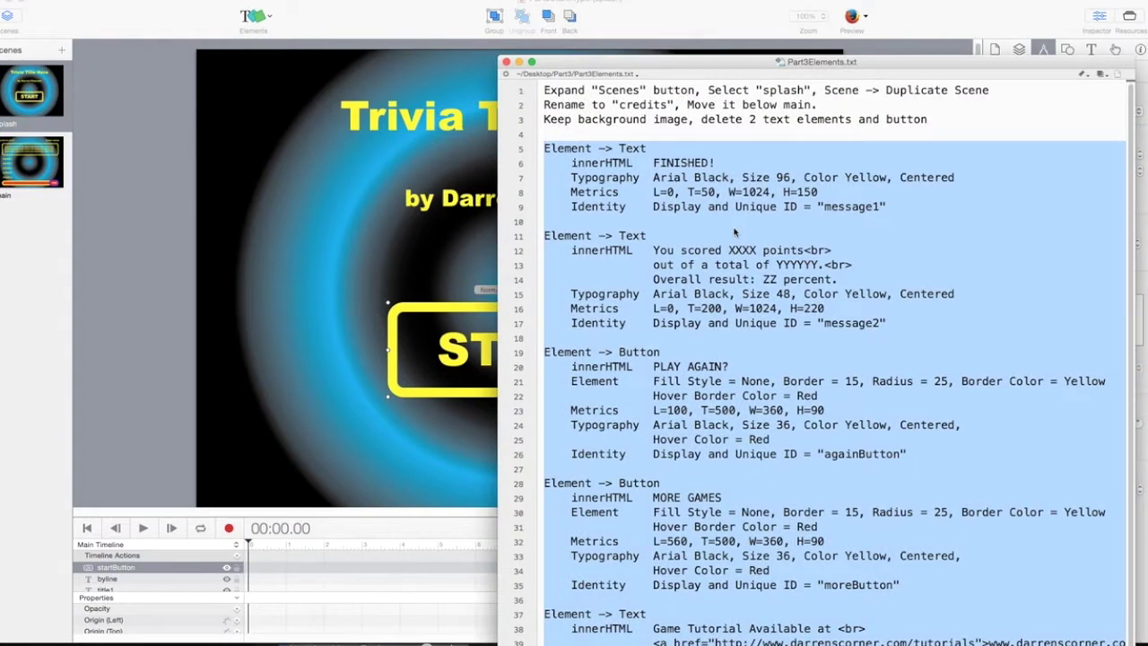
pyautogui.click(8, 17)
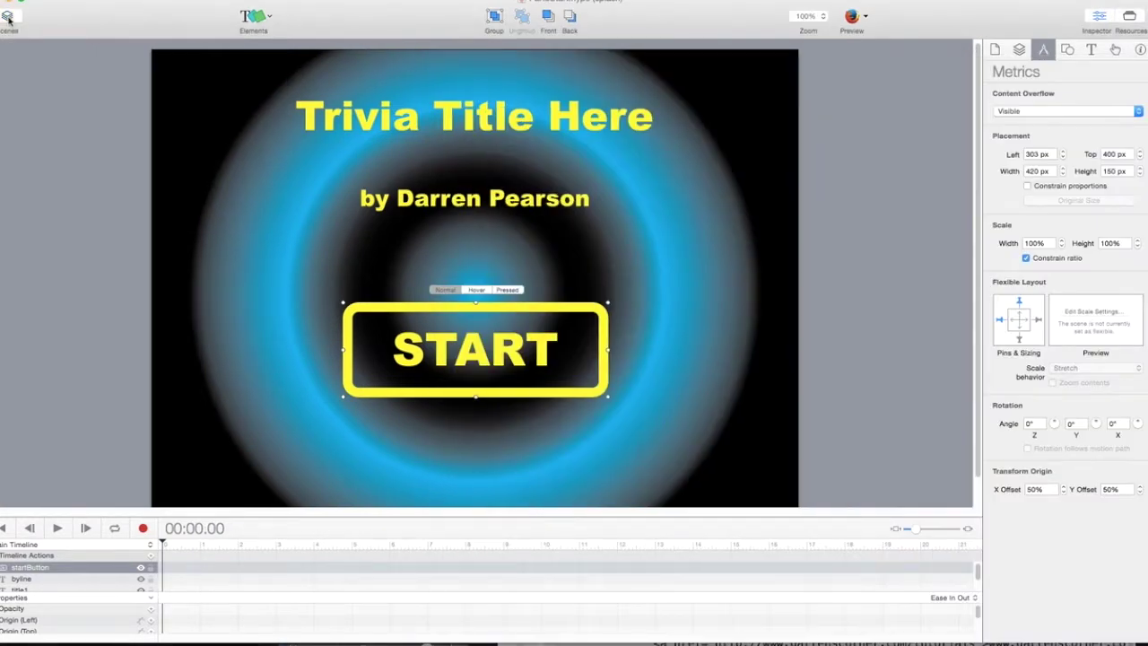
pyautogui.click(8, 18)
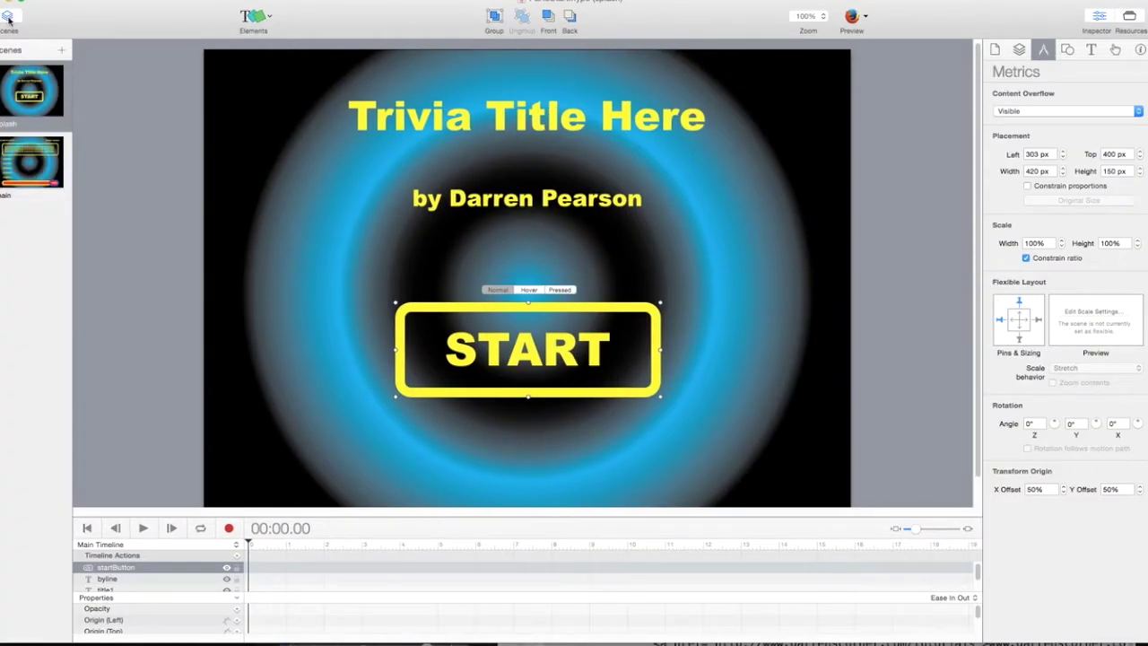
pyautogui.press('super+Tab')
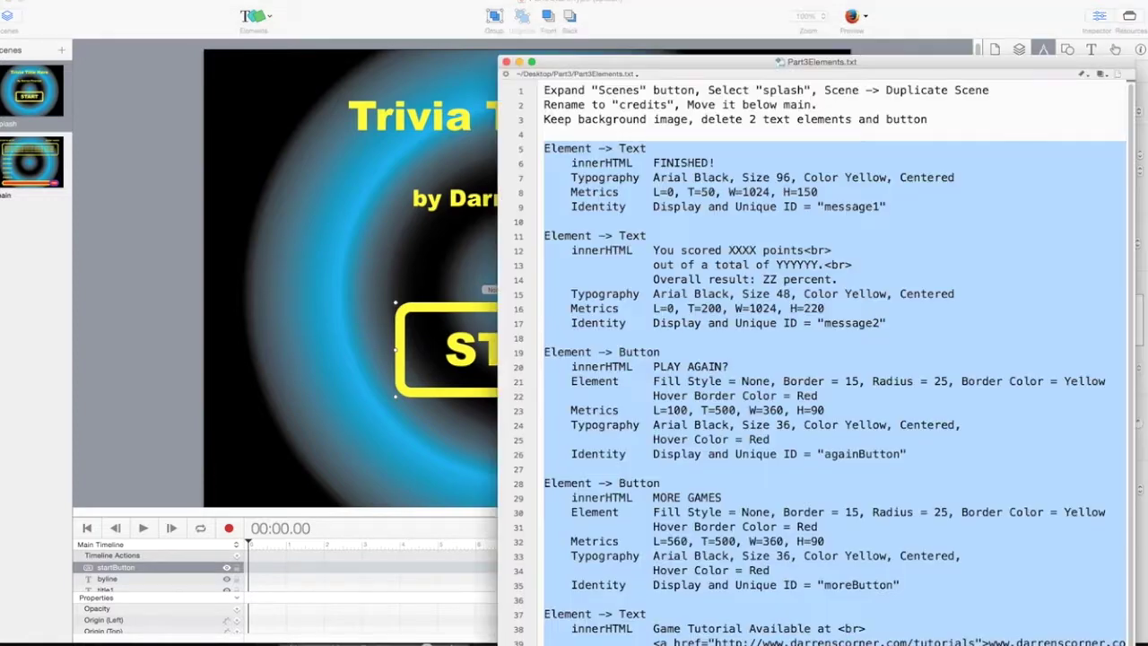
pyautogui.moveTo(709, 90); pyautogui.dragTo(827, 106)
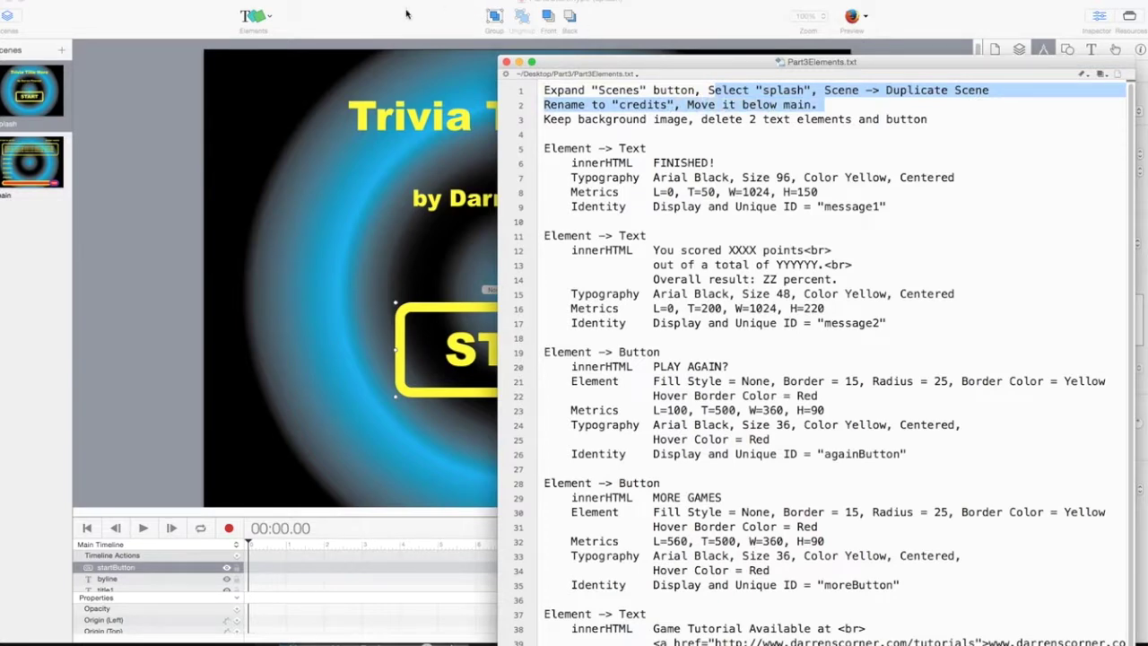
# Return to Hype, duplicate the splash scene and move the copy below the main scene
pyautogui.press('super+Tab')
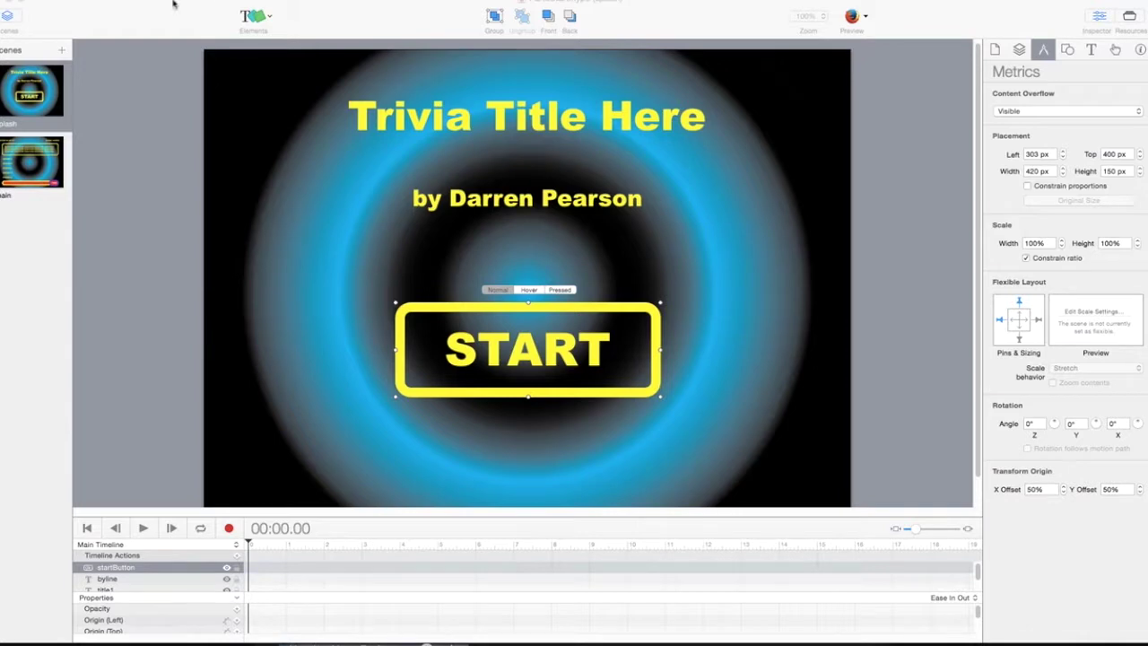
pyautogui.click(126, 14)
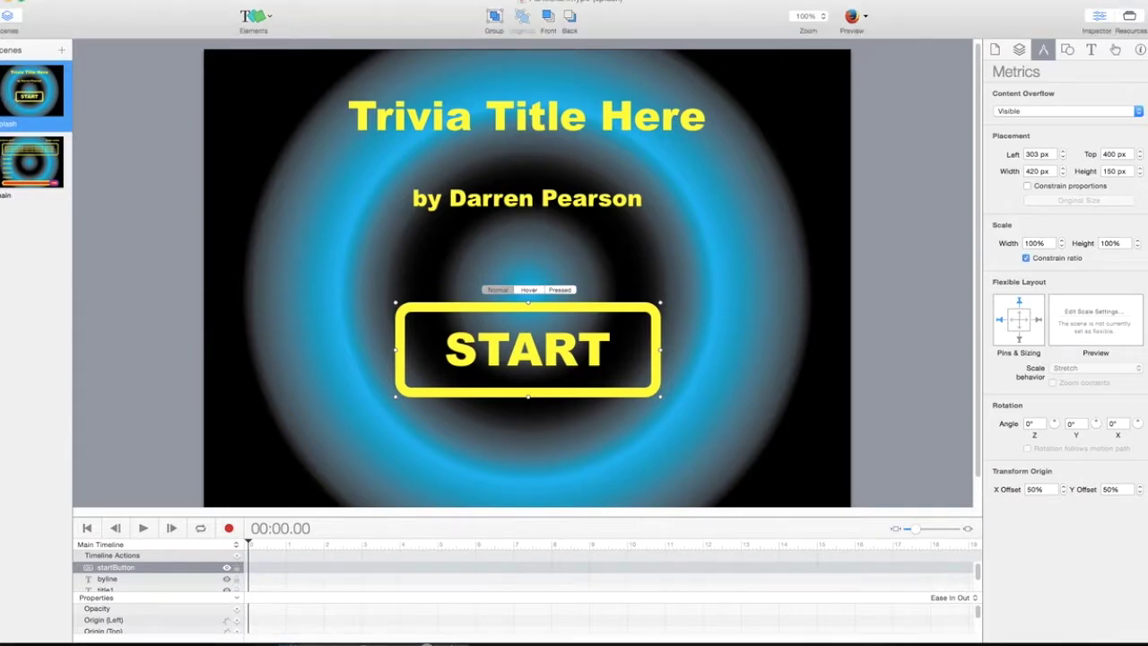
pyautogui.click(139, 1)
pyautogui.click(206, 10)
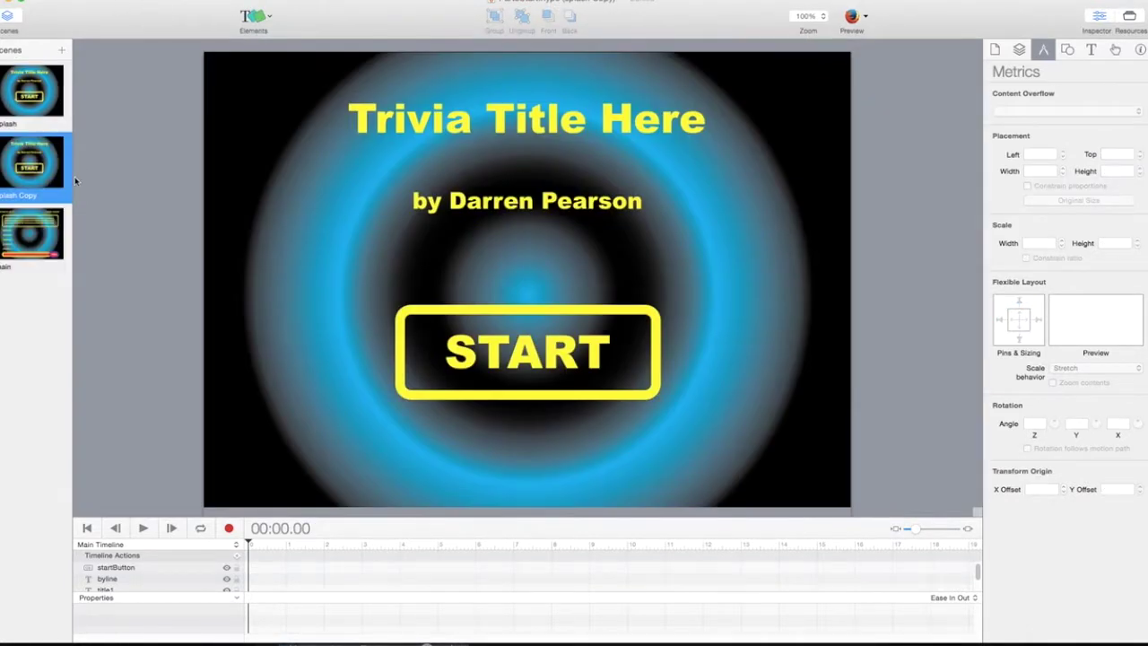
pyautogui.moveTo(12, 184); pyautogui.dragTo(18, 287)
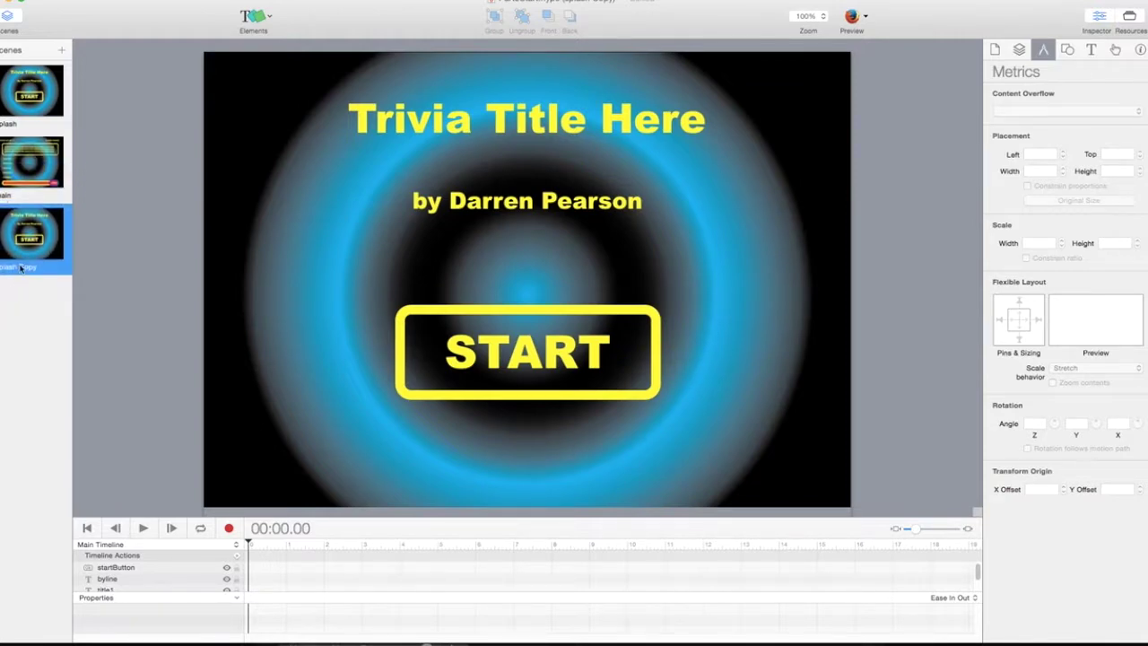
# Rename the duplicated splash scene as "credits"
pyautogui.doubleClick(18, 267)
pyautogui.write('Credits')
pyautogui.press('Return')
# Delete the title, byline and start button from the credits scene, keeping only the background image
pyautogui.click(438, 127)
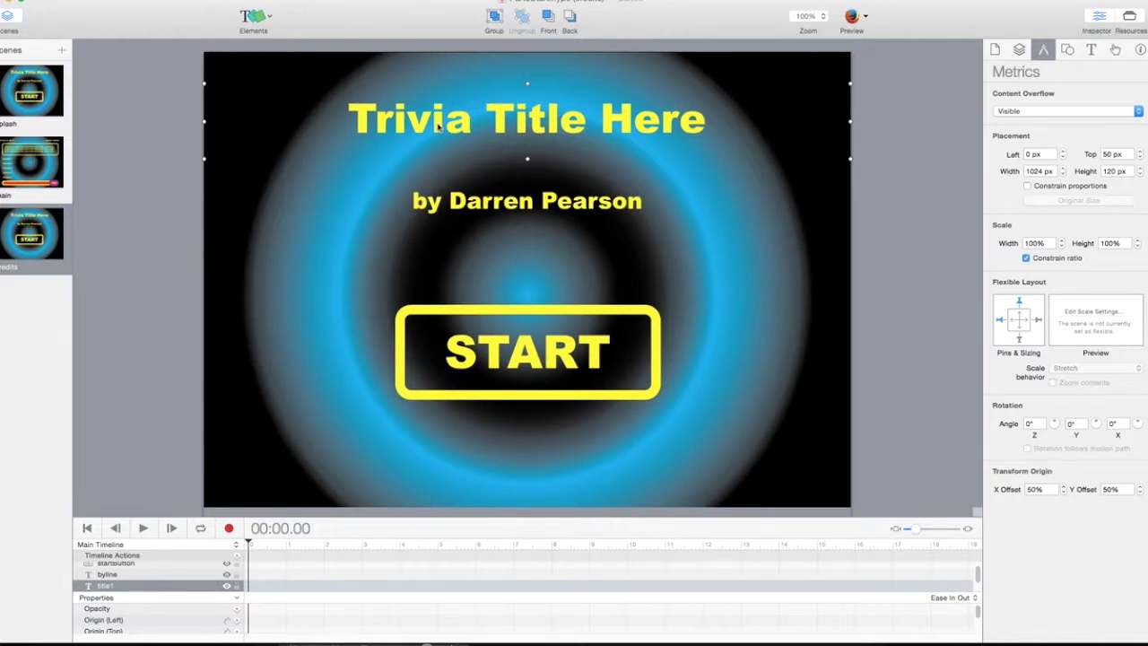
pyautogui.click(120, 575)
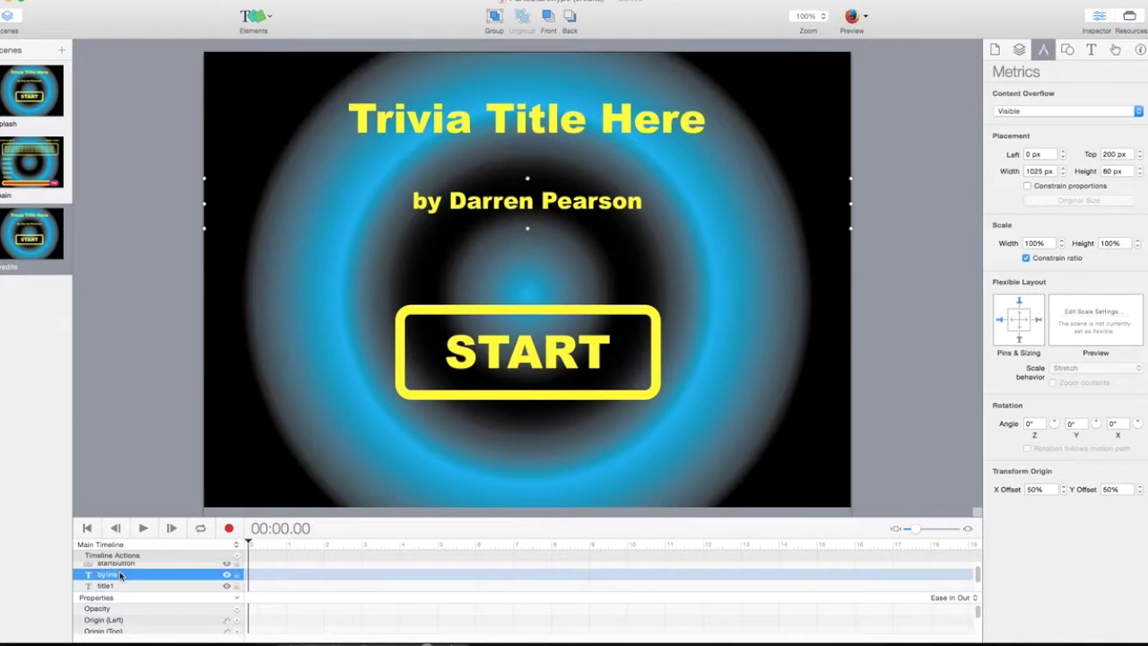
pyautogui.click(120, 564)
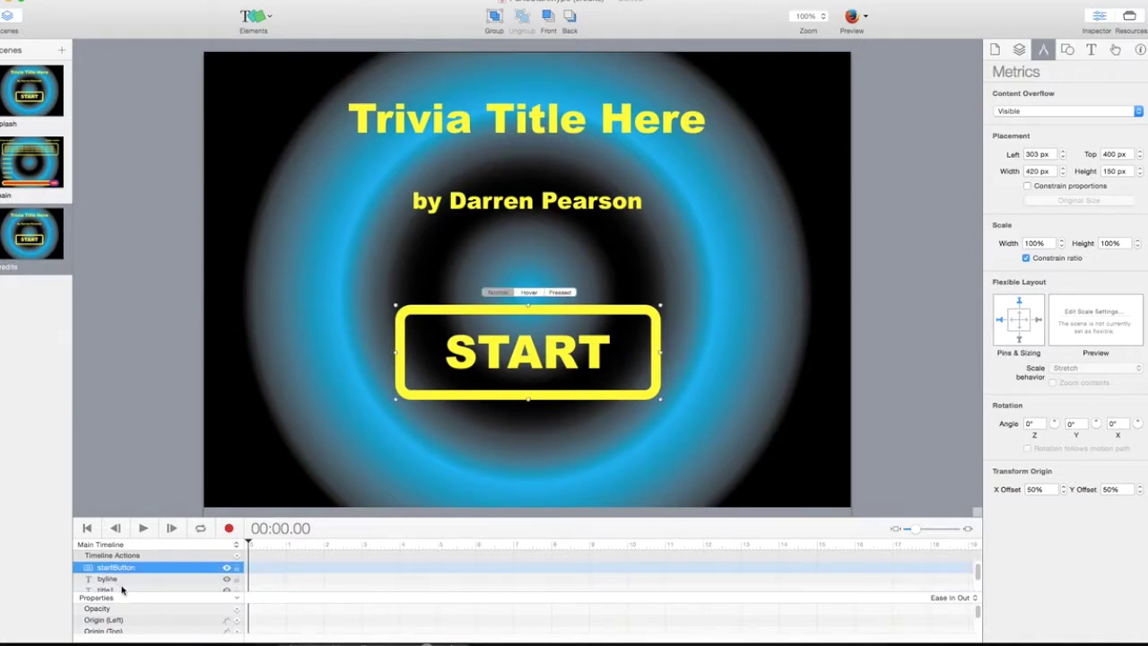
pyautogui.keyDown('shift'); pyautogui.click(122, 590); pyautogui.keyUp('shift')
pyautogui.click(80, 0)
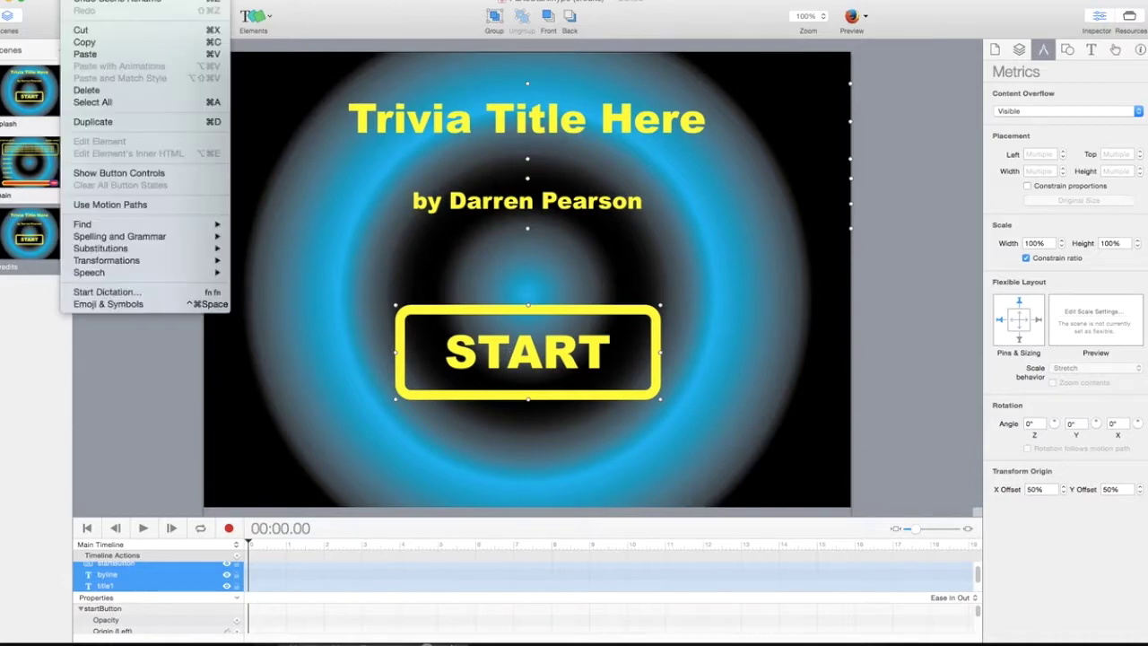
pyautogui.click(100, 95)
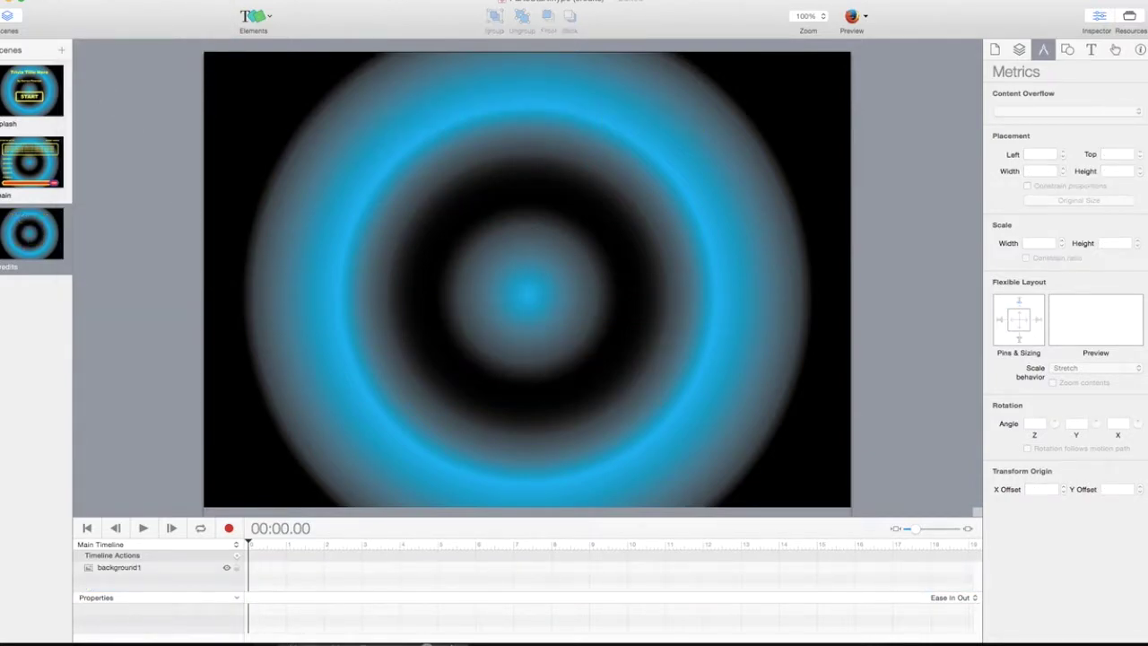
# Check the first text element's specifications in Part3Elements.txt and add a new text element to the credits scene
pyautogui.press('super+Tab')
pyautogui.moveTo(377, 131); pyautogui.dragTo(498, 34)
pyautogui.press('super+Tab')
pyautogui.click(267, 18)
pyautogui.click(269, 26)
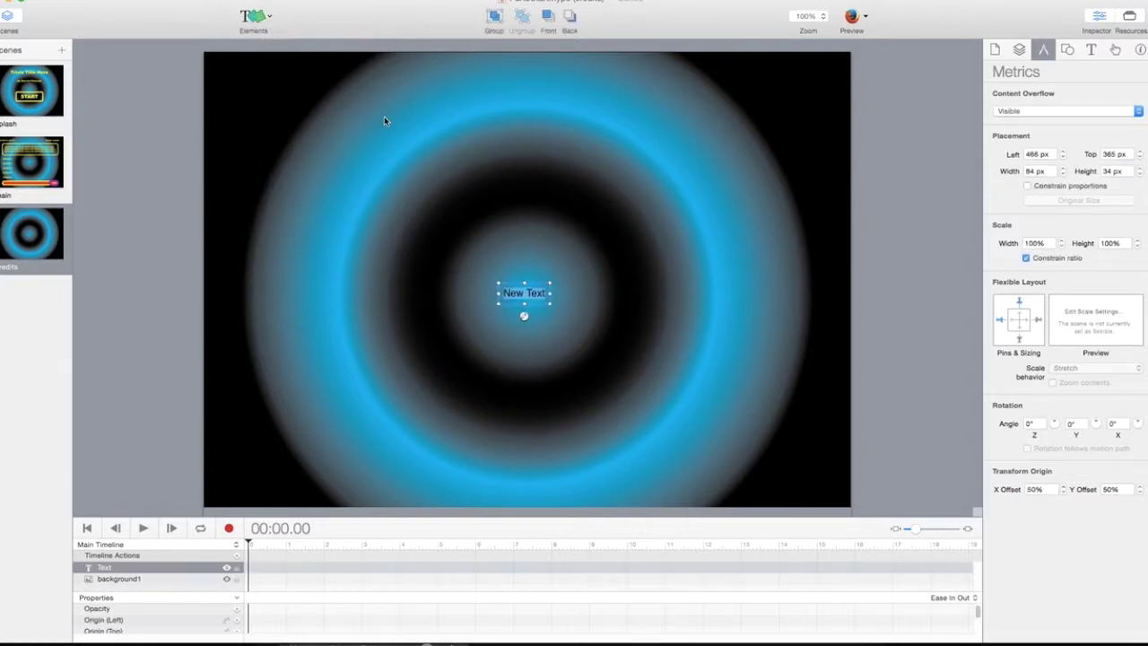
# Replace the new text element's inner HTML with "FINISHED!"
pyautogui.doubleClick(523, 314)
pyautogui.press('BackSpace')
pyautogui.press('BackSpace')
pyautogui.press('BackSpace')
pyautogui.press('BackSpace')
pyautogui.press('BackSpace')
pyautogui.press('BackSpace')
pyautogui.press('BackSpace')
pyautogui.press('BackSpace')
pyautogui.write('FINISHED!')
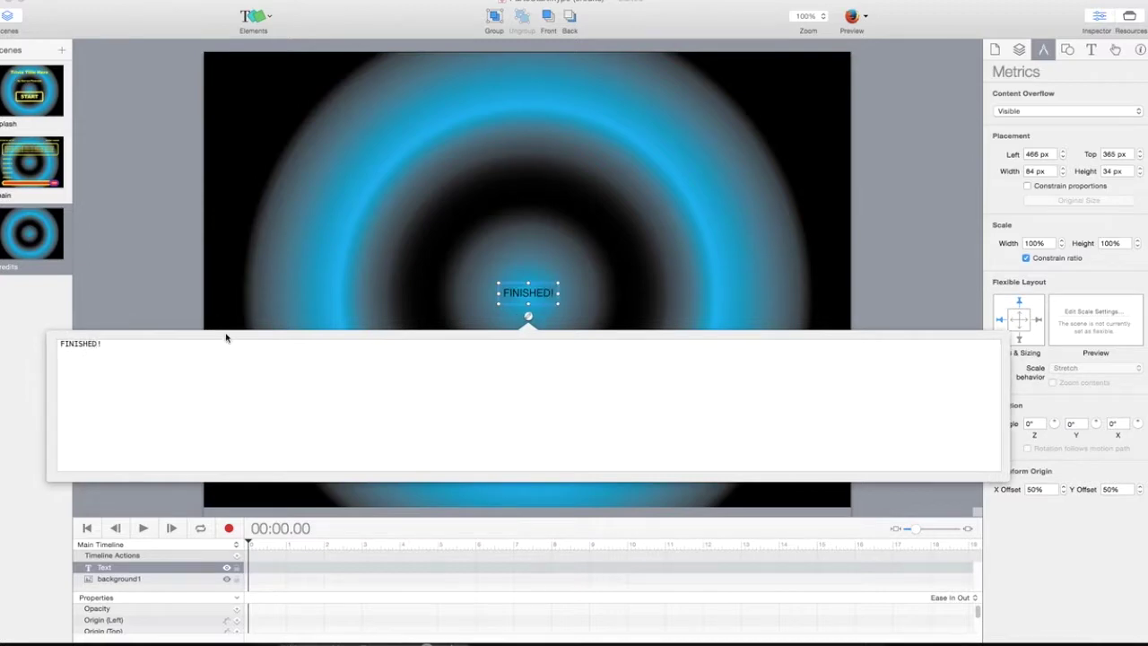
pyautogui.click(132, 253)
# Set the FINISHED! text's font to Arial Black at 96 px
pyautogui.click(528, 294)
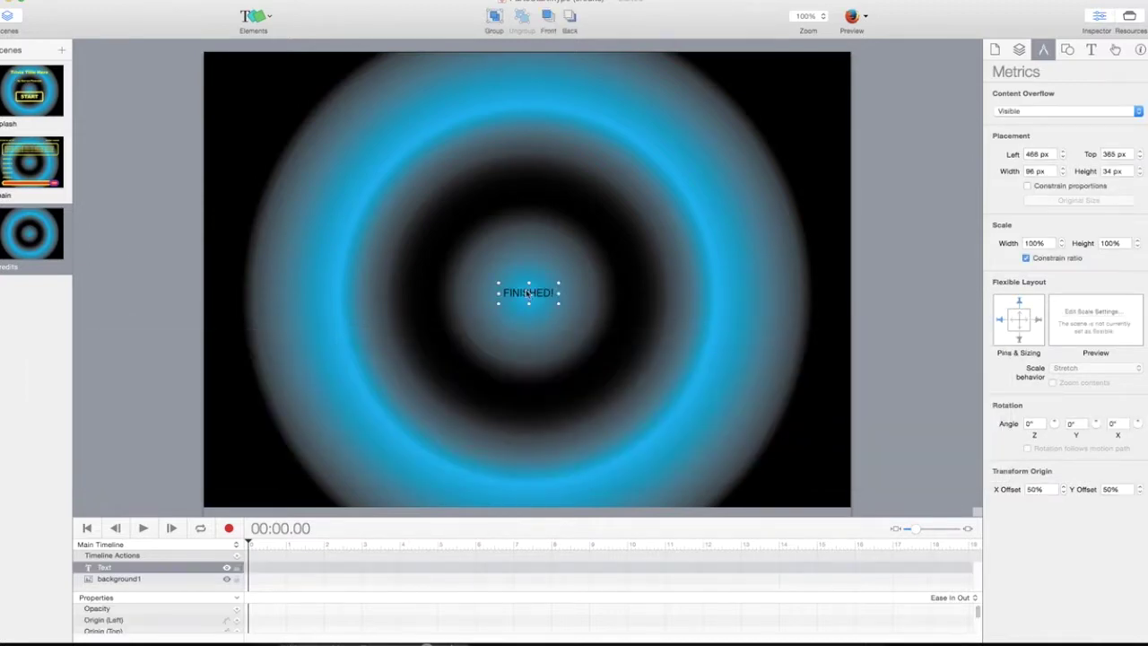
pyautogui.click(1092, 51)
pyautogui.moveTo(1092, 162); pyautogui.dragTo(1091, 134)
pyautogui.click(1015, 146)
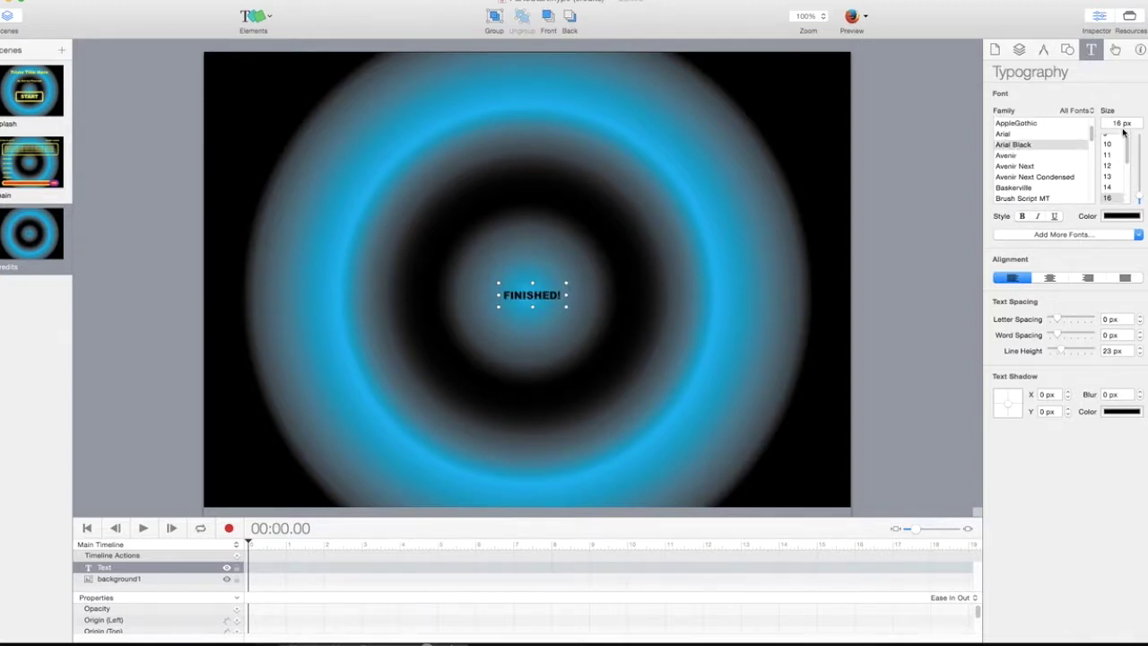
pyautogui.moveTo(1128, 159); pyautogui.dragTo(1130, 192)
pyautogui.click(1110, 188)
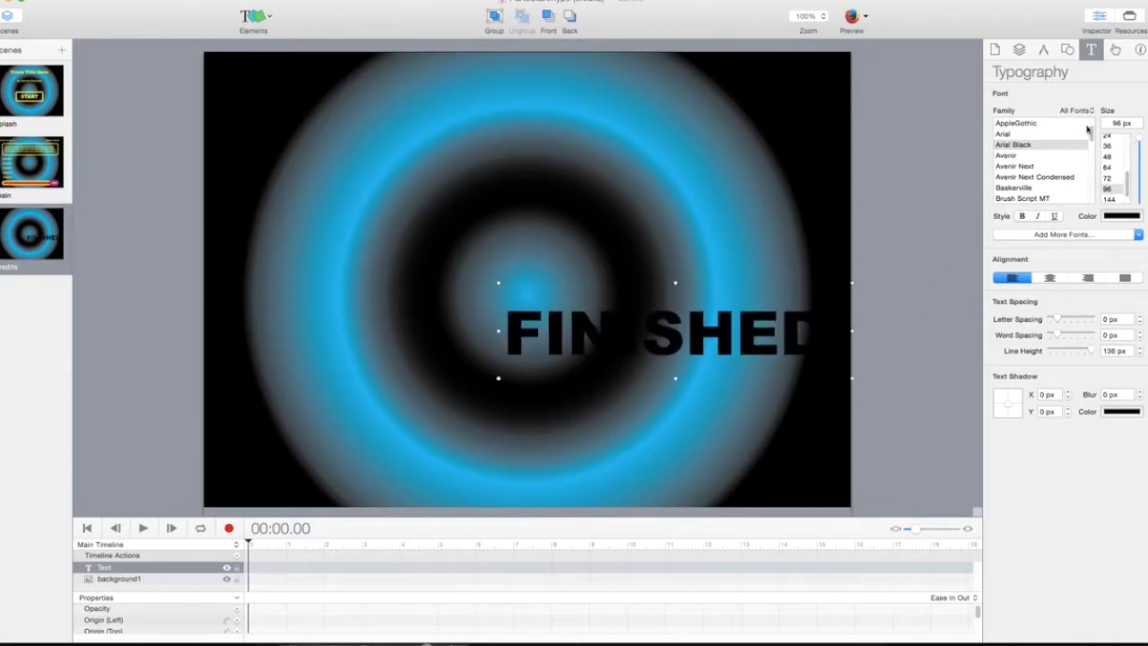
# Colour the FINISHED! text yellow and centre its alignment
pyautogui.click(1122, 216)
pyautogui.scroll(-2, 1085, 397)
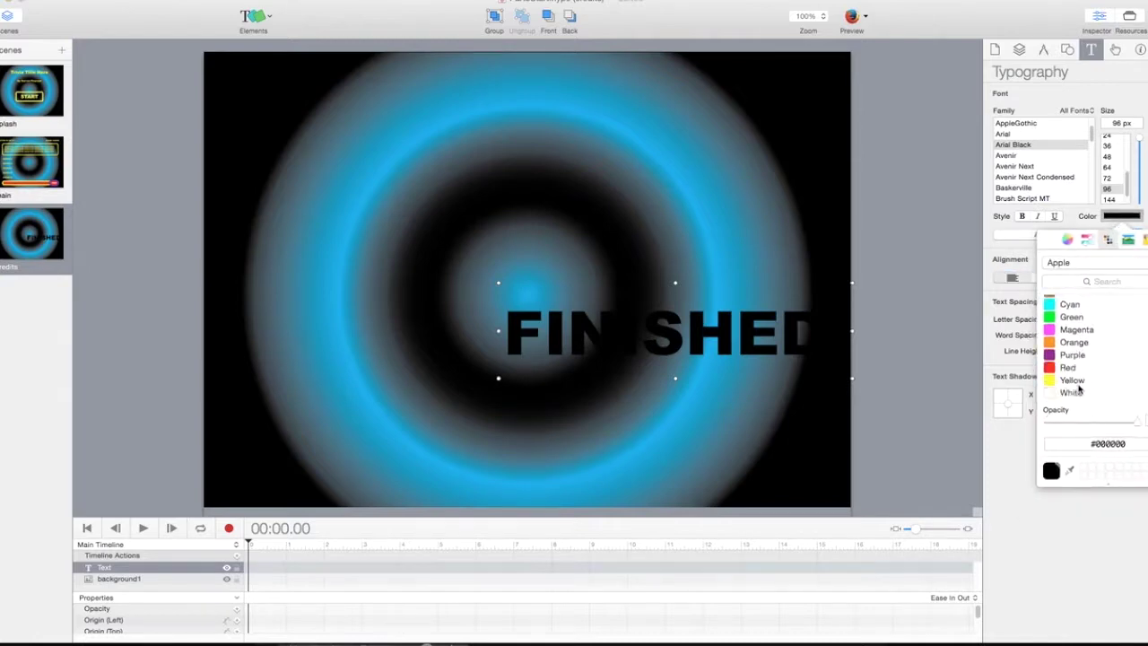
pyautogui.click(1080, 382)
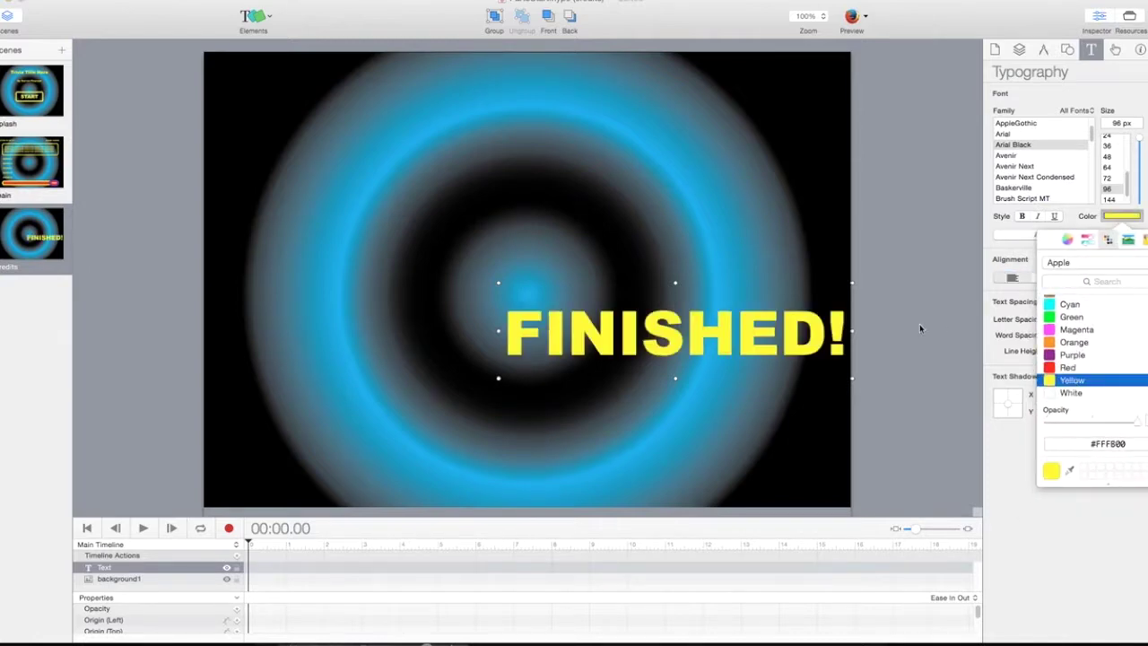
pyautogui.click(980, 238)
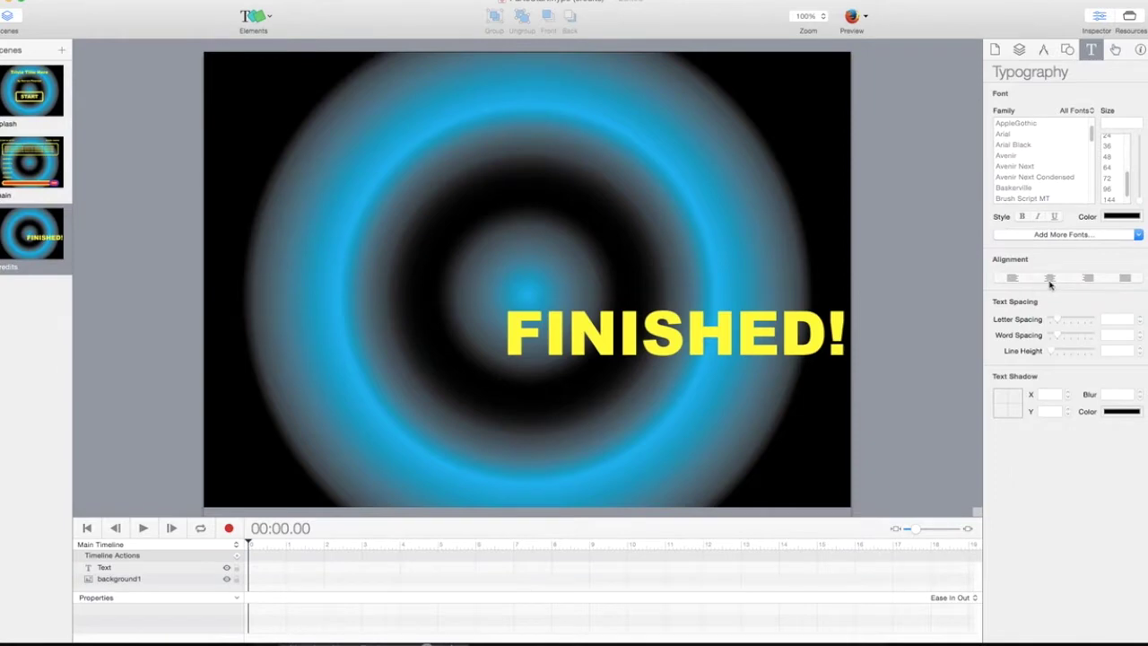
pyautogui.click(803, 336)
pyautogui.click(1049, 280)
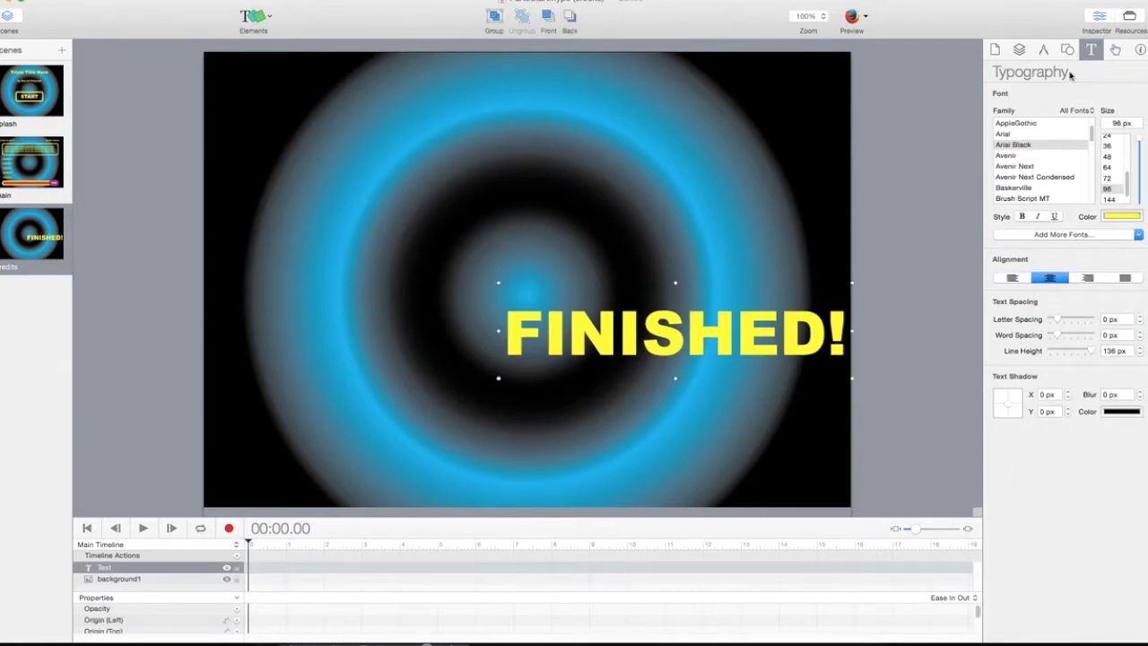
# Place the FINISHED! text at left 0 px and top 50 px, with a width of 1024 px and height of 150 px
pyautogui.click(1067, 50)
pyautogui.click(1043, 50)
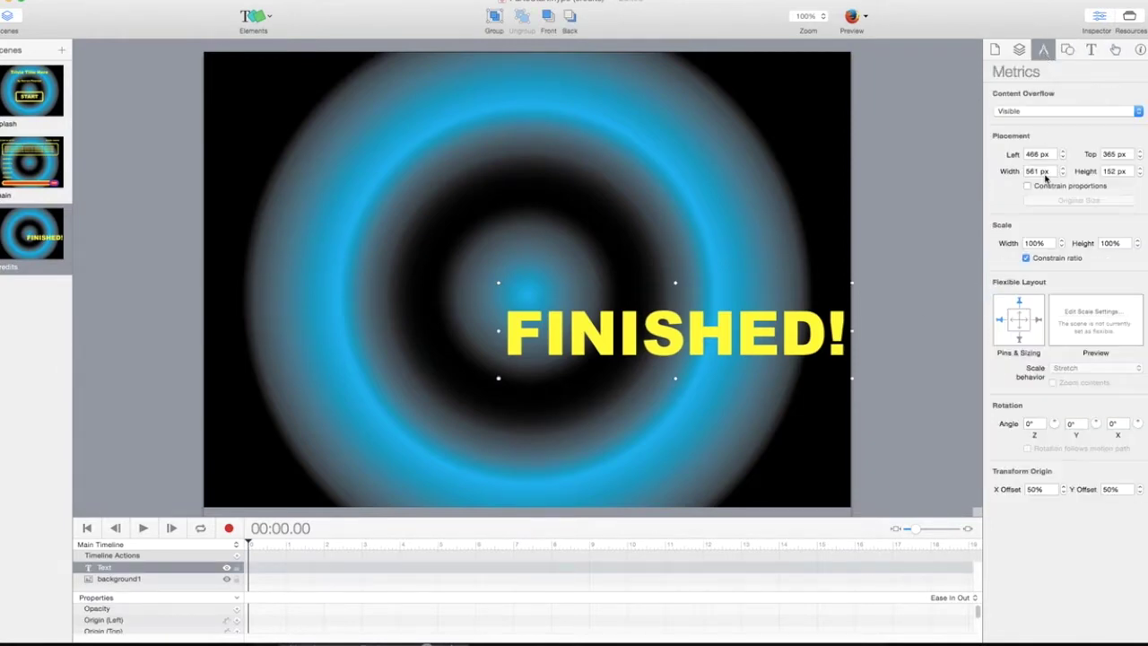
pyautogui.click(1038, 155)
pyautogui.write('0')
pyautogui.press('Tab')
pyautogui.write('50')
pyautogui.press('Tab')
pyautogui.write('10')
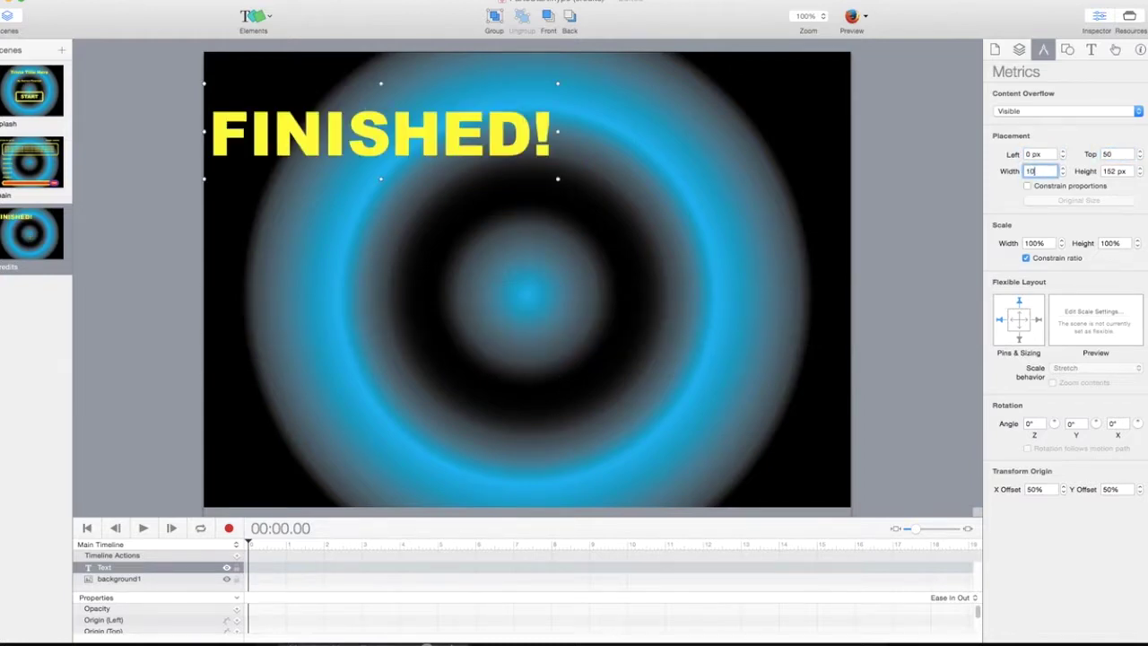
pyautogui.write('24')
pyautogui.press('Tab')
pyautogui.write('1')
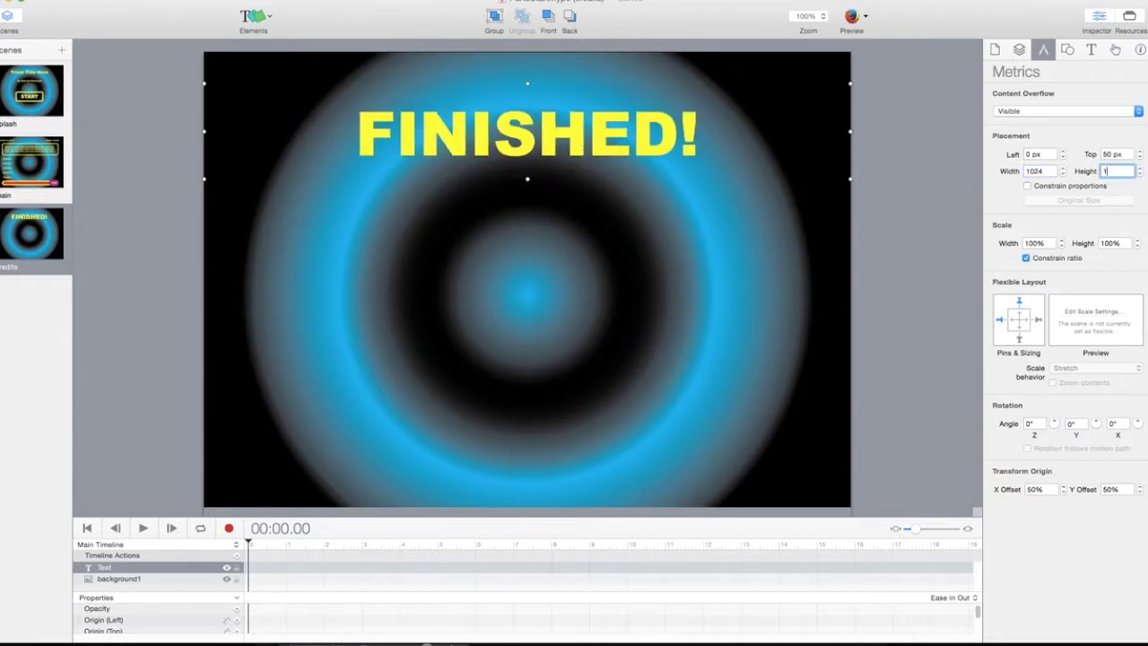
pyautogui.press('Return')
# Give the FINISHED! text the display name and unique element ID "message1", and deselect it
pyautogui.click(1140, 50)
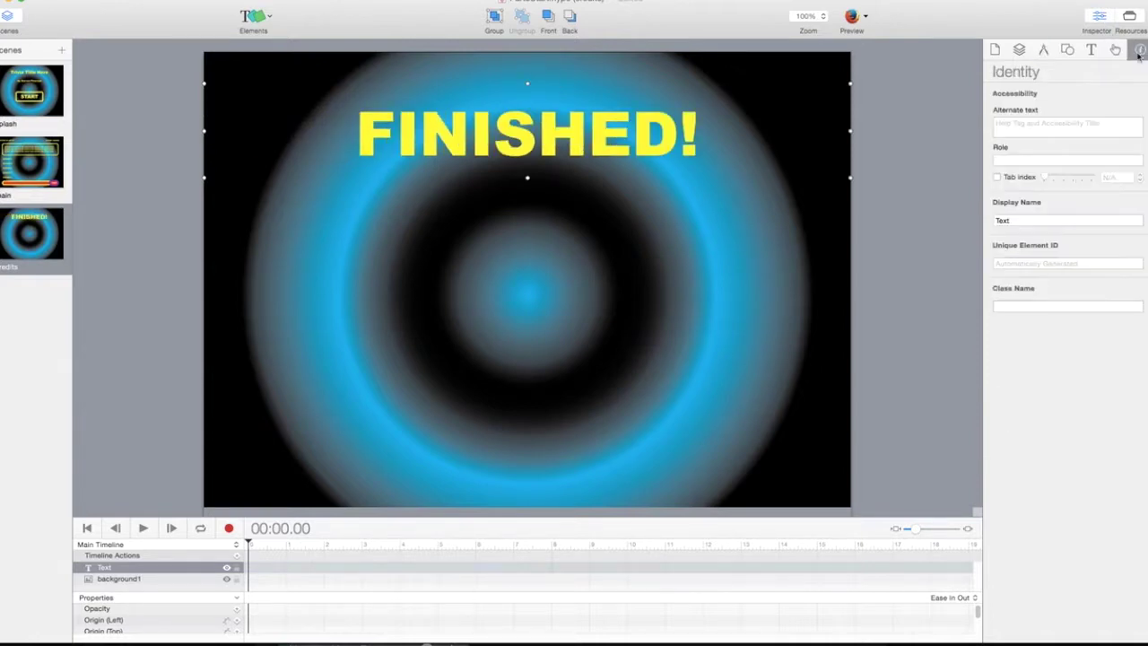
pyautogui.doubleClick(1020, 220)
pyautogui.press('BackSpace')
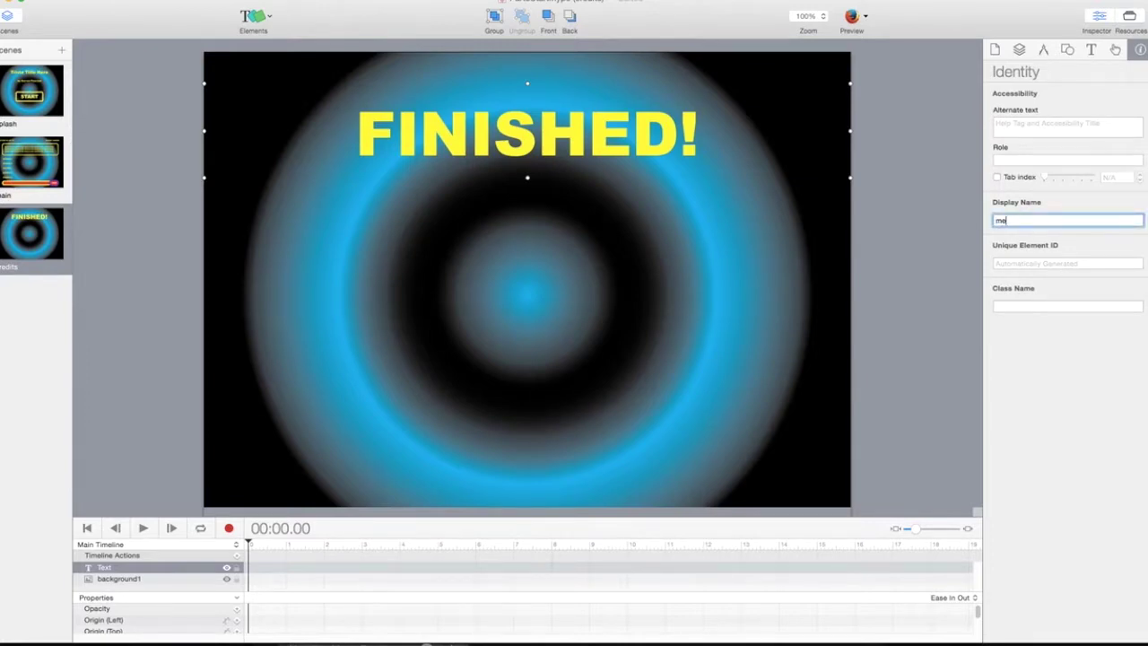
pyautogui.press('Tab')
pyautogui.write('m')
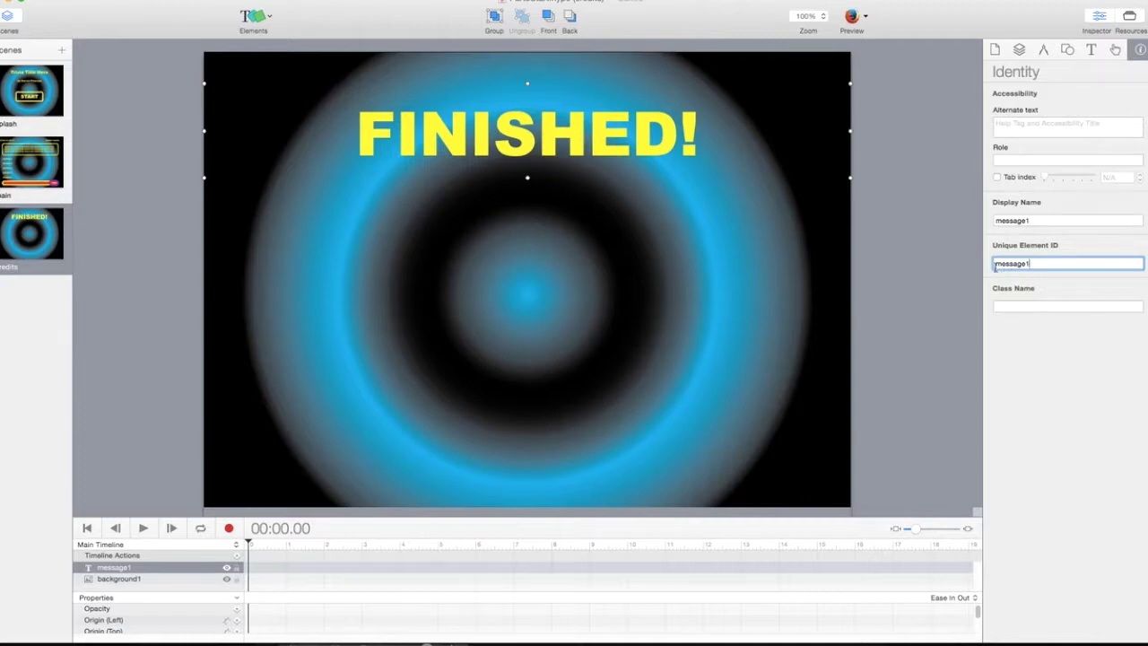
pyautogui.moveTo(995, 264); pyautogui.dragTo(1033, 264)
pyautogui.click(1053, 459)
pyautogui.click(923, 369)
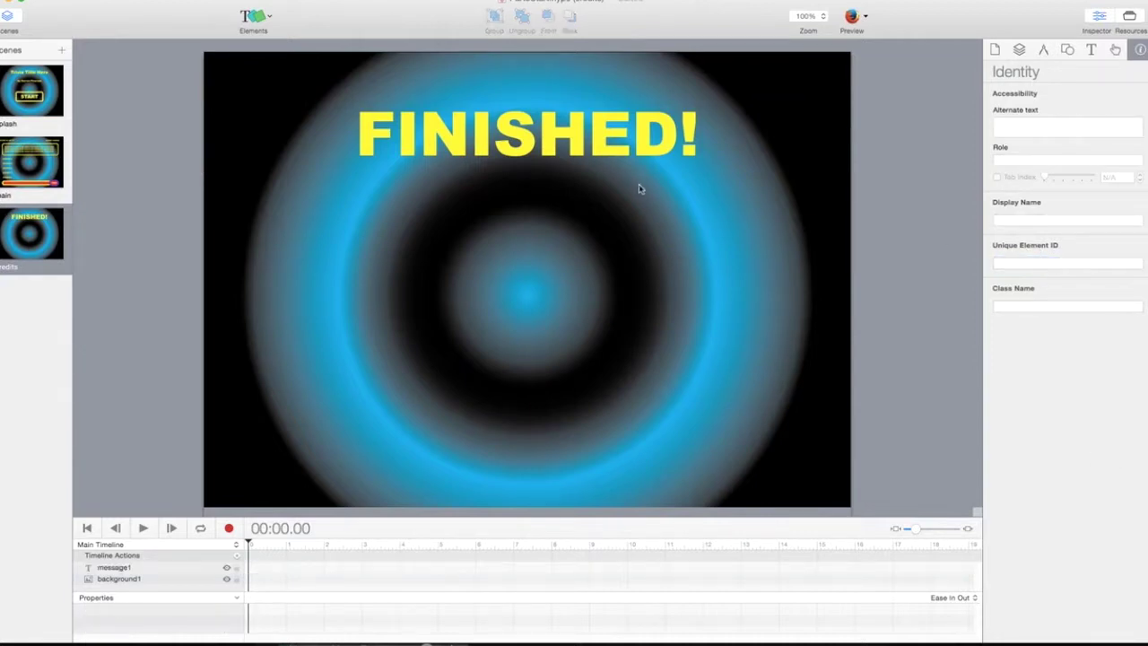
pyautogui.click(572, 136)
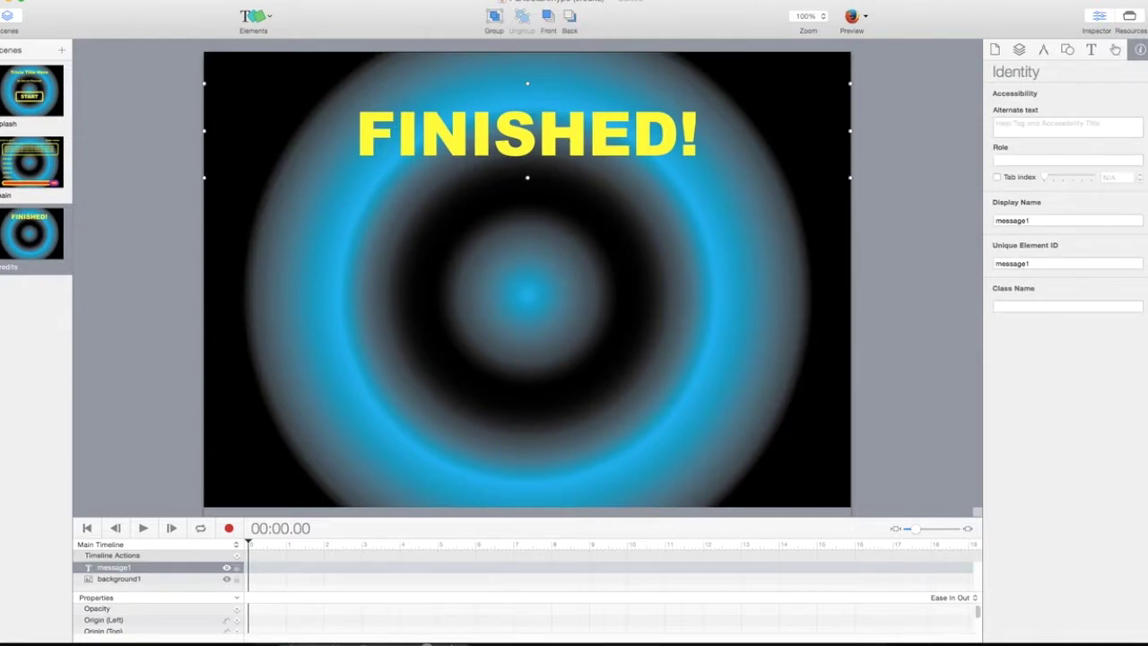
pyautogui.click(85, 0)
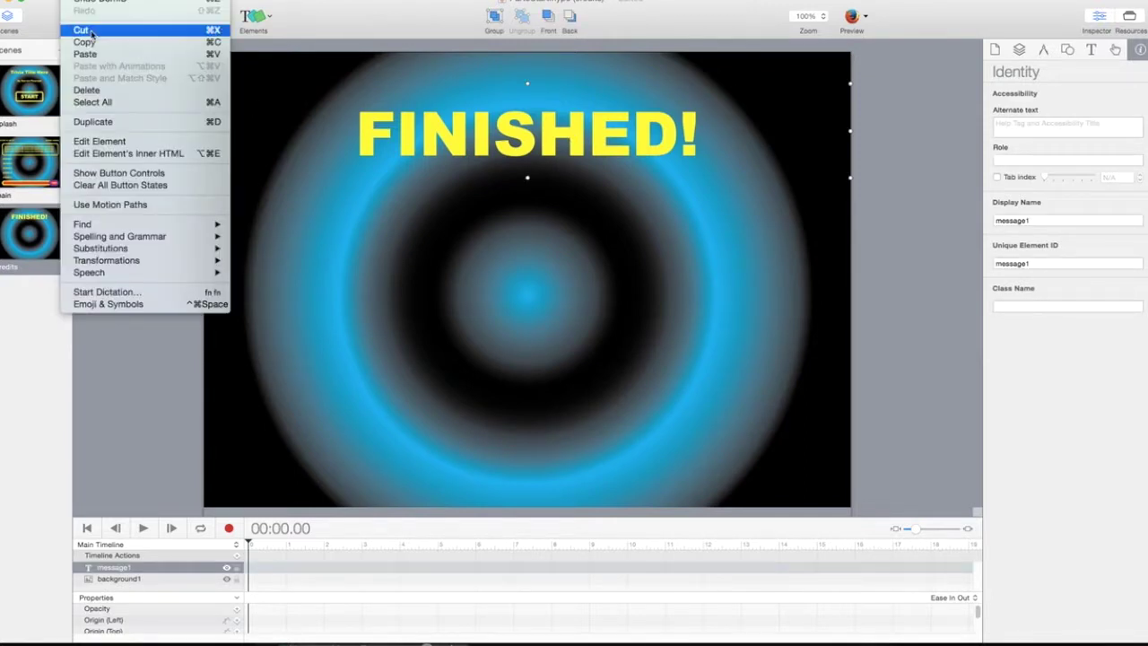
pyautogui.click(90, 32)
pyautogui.click(85, 0)
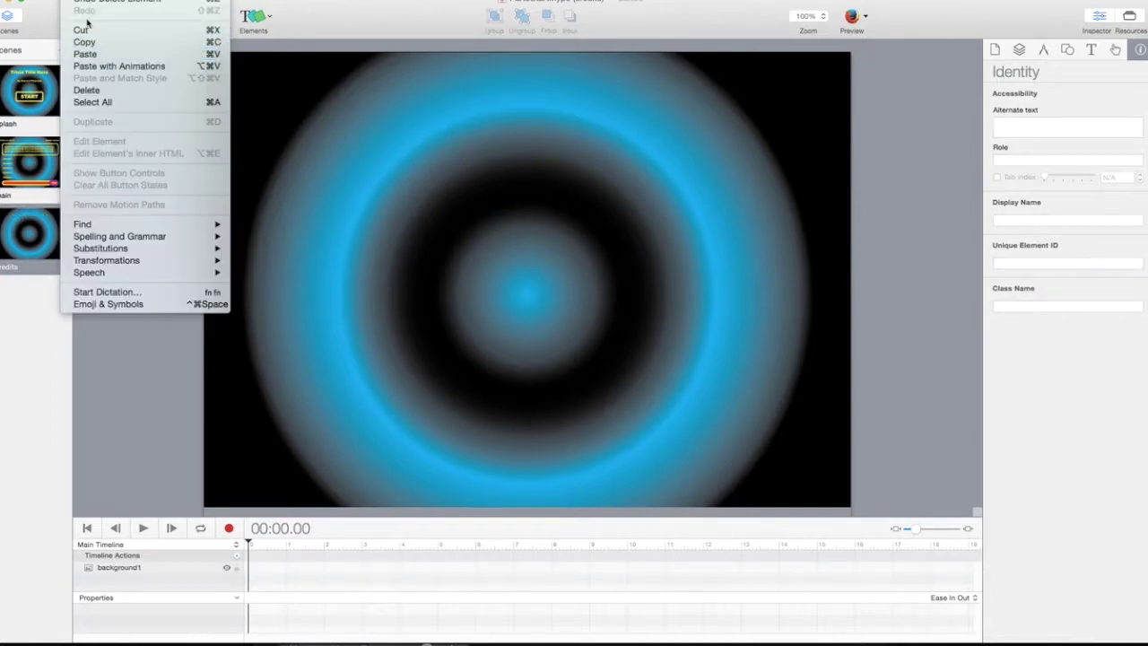
pyautogui.click(89, 2)
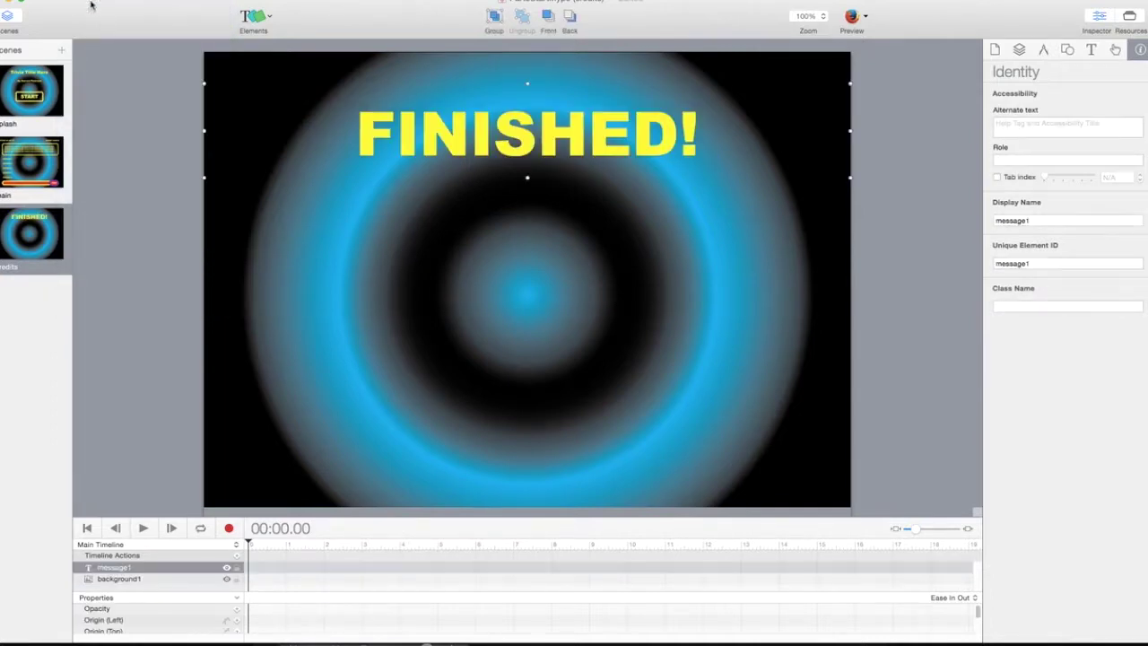
# Copy and paste the FINISHED! text, place the duplicate directly below the original, and set the duplicate's font size to 48 px
pyautogui.click(401, 150)
pyautogui.click(80, 0)
pyautogui.click(90, 43)
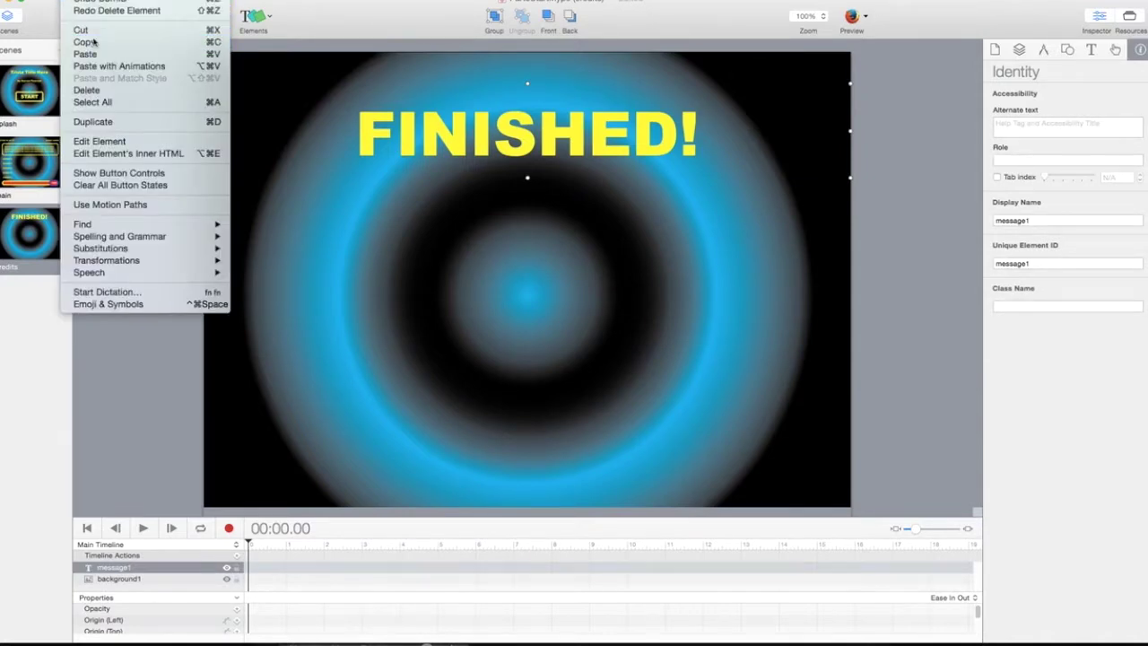
pyautogui.click(80, 0)
pyautogui.click(88, 54)
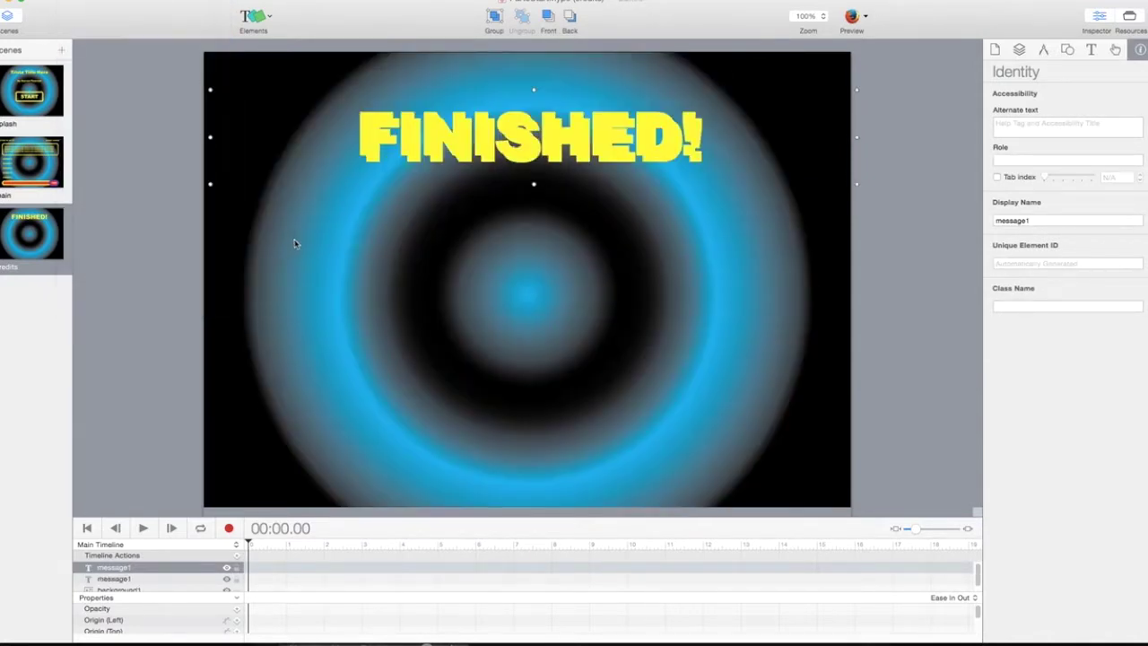
pyautogui.moveTo(480, 162); pyautogui.dragTo(467, 249)
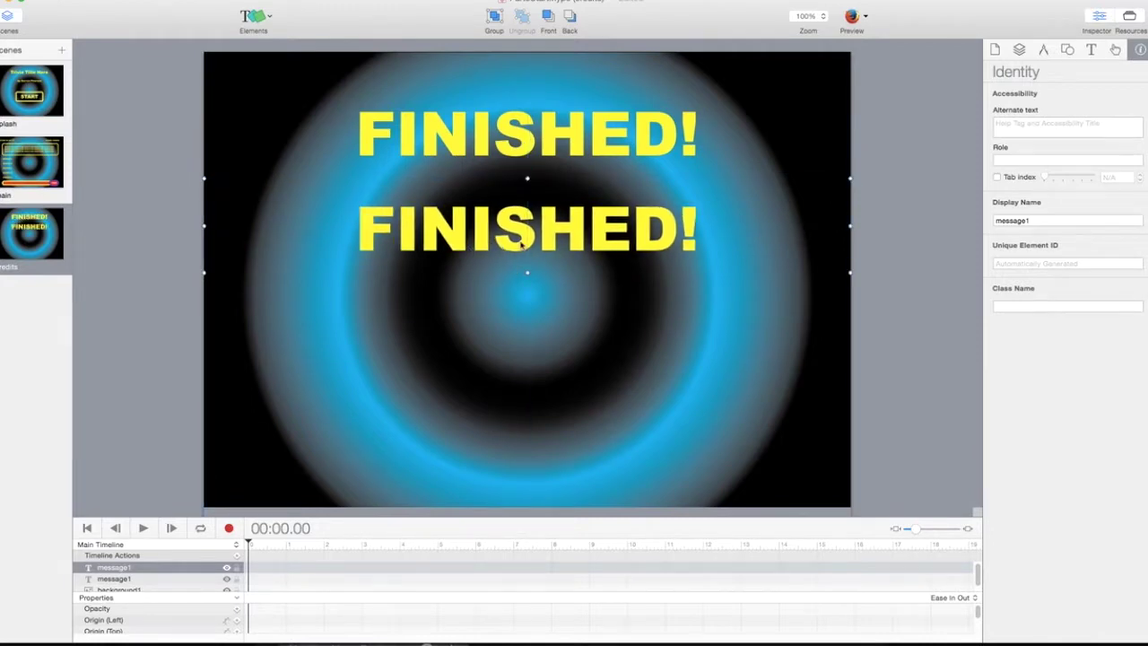
pyautogui.click(1091, 51)
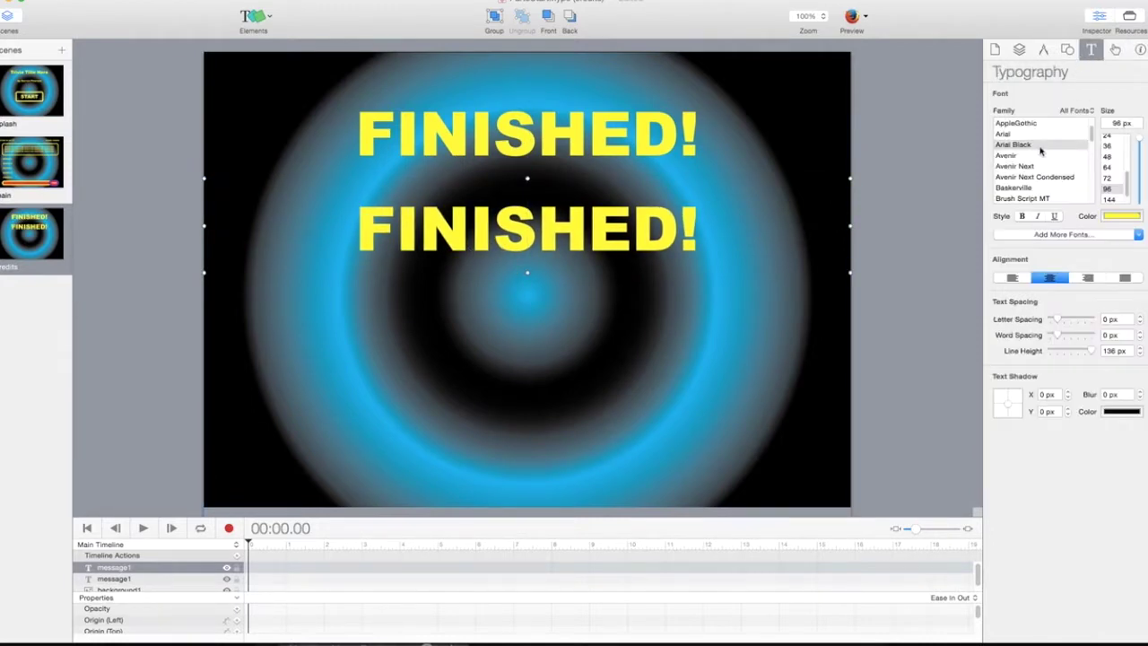
pyautogui.click(1108, 157)
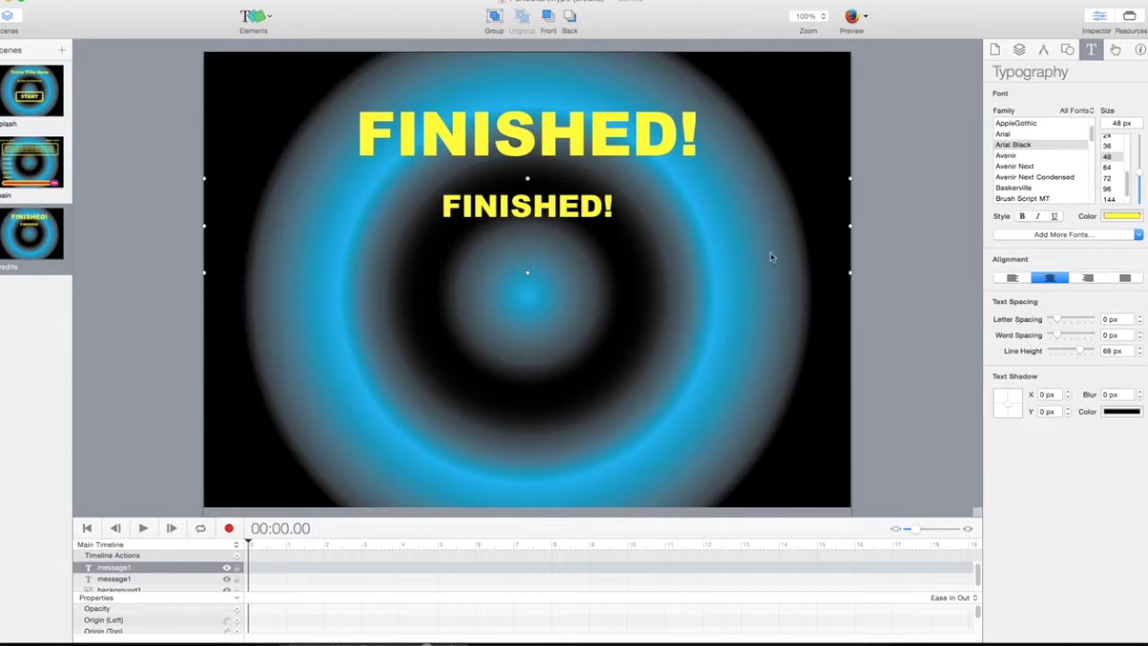
# Copy the three-line score message, including its <br> tags, from Part3Elements.txt for the smaller FINISHED! text
pyautogui.click(581, 222)
pyautogui.click(555, 216)
pyautogui.doubleClick(544, 216)
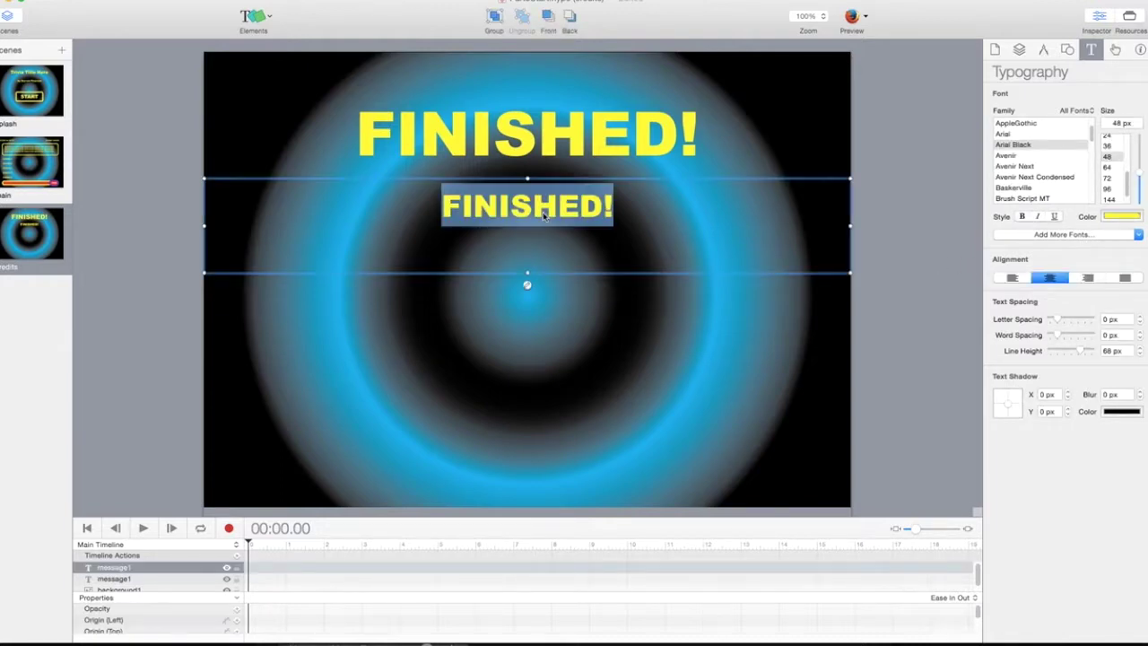
pyautogui.click(528, 288)
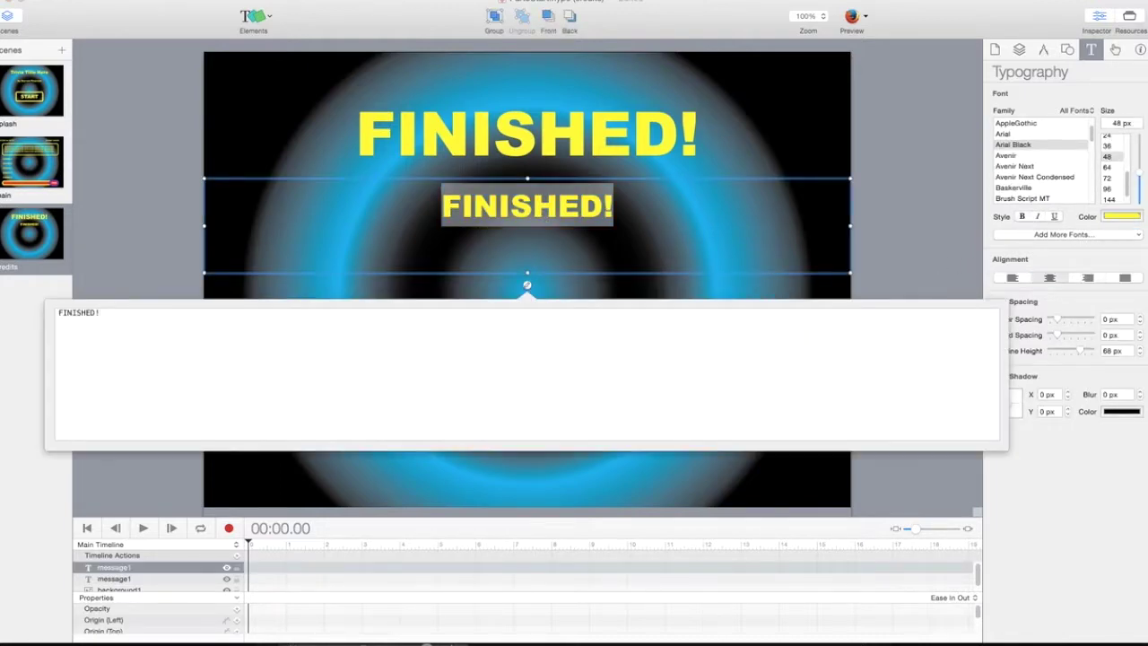
pyautogui.press('super+Tab')
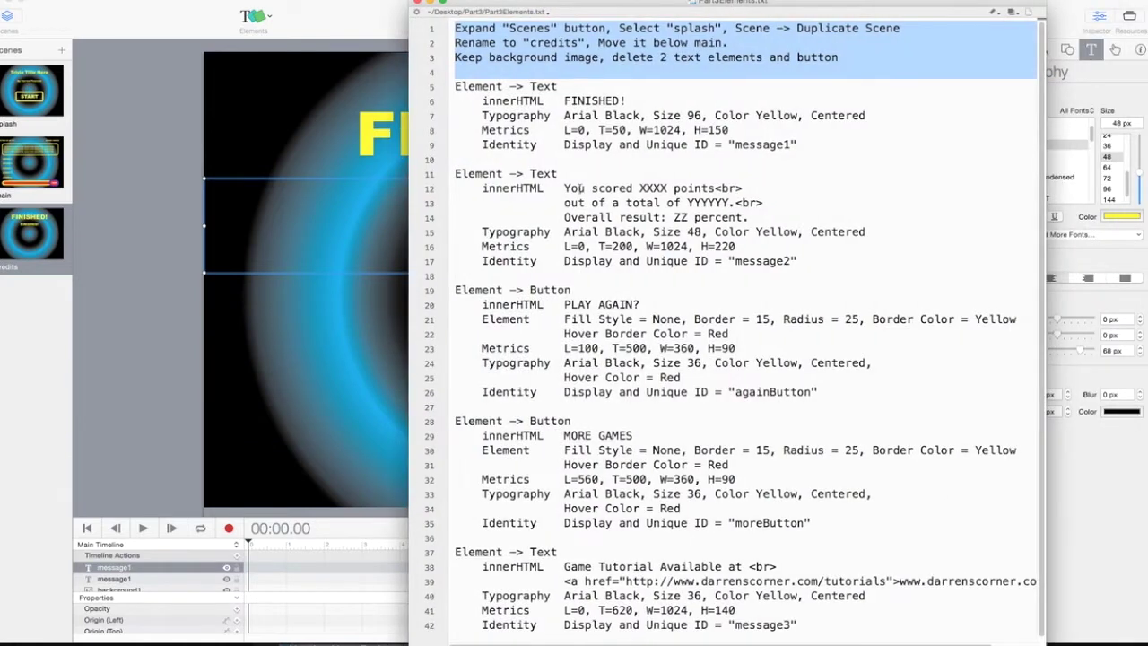
pyautogui.moveTo(564, 189); pyautogui.dragTo(749, 218)
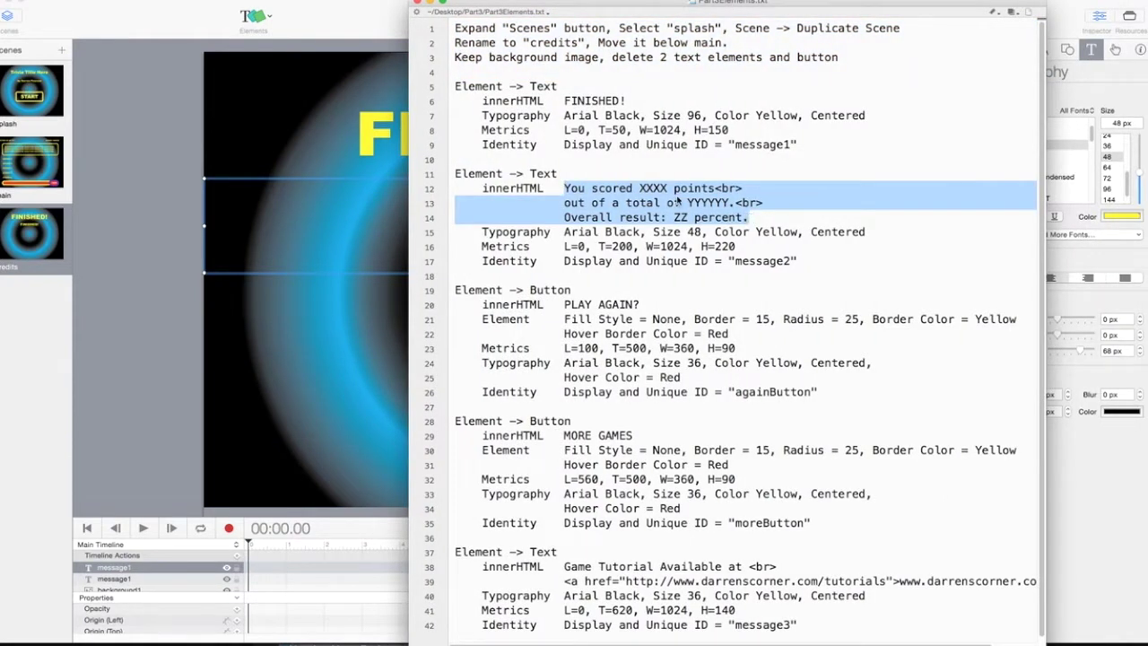
pyautogui.rightClick(677, 199)
pyautogui.click(702, 233)
# Replace the smaller text's inner HTML with "You scored XXXX points<br> out of a total of YYYYYY.<br> Overall result: ZZ percent." and deselect it
pyautogui.press('super+Tab')
pyautogui.doubleClick(527, 285)
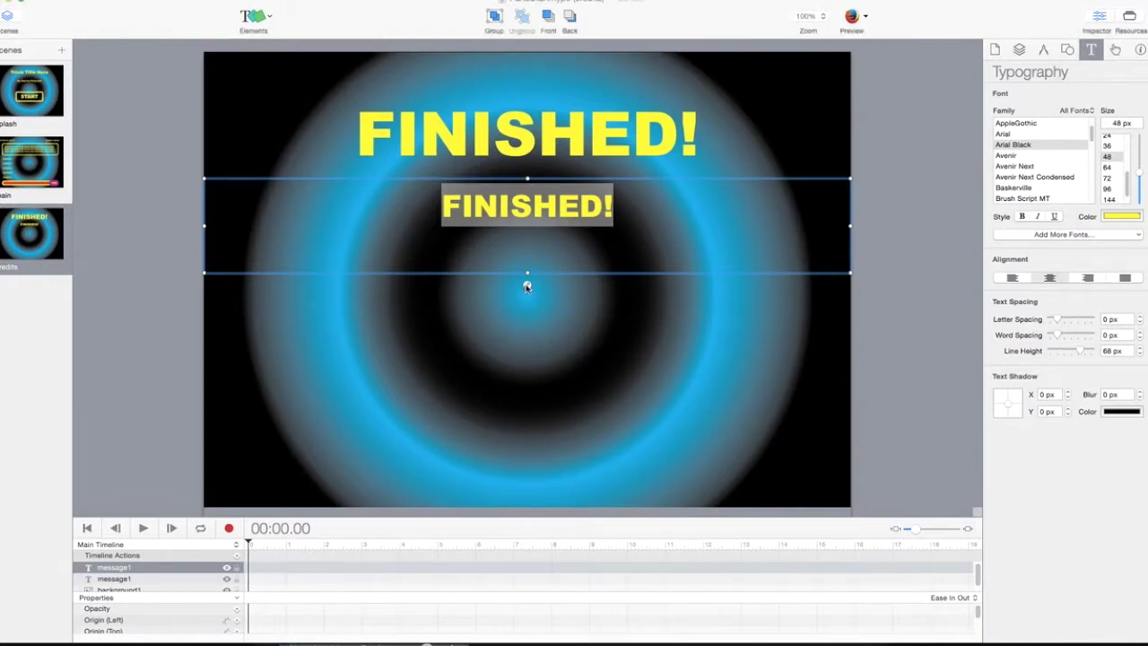
pyautogui.press('BackSpace')
pyautogui.press('BackSpace')
pyautogui.press('BackSpace')
pyautogui.press('BackSpace')
pyautogui.press('BackSpace')
pyautogui.press('BackSpace')
pyautogui.press('BackSpace')
pyautogui.press('BackSpace')
pyautogui.press('BackSpace')
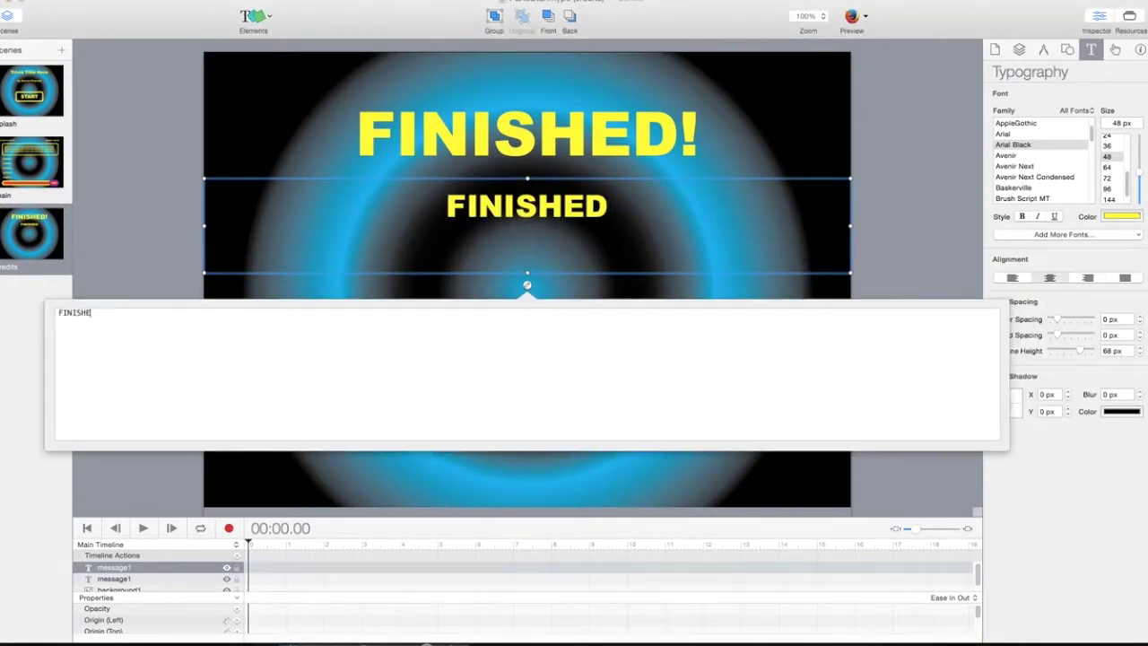
pyautogui.press('super+v')
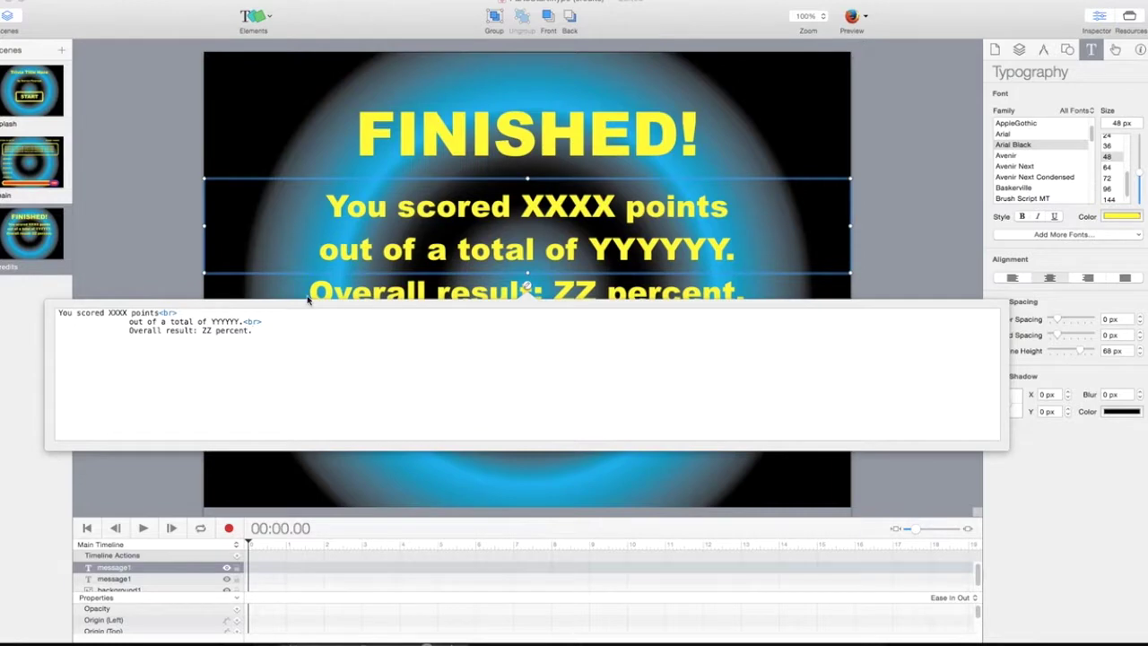
pyautogui.click(224, 260)
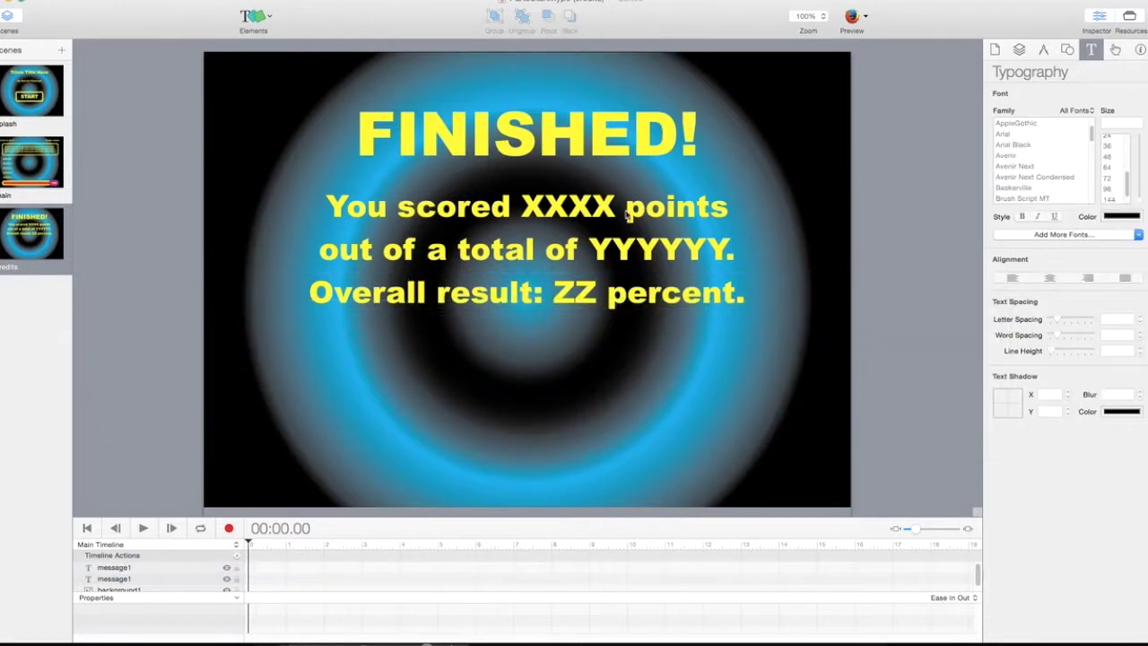
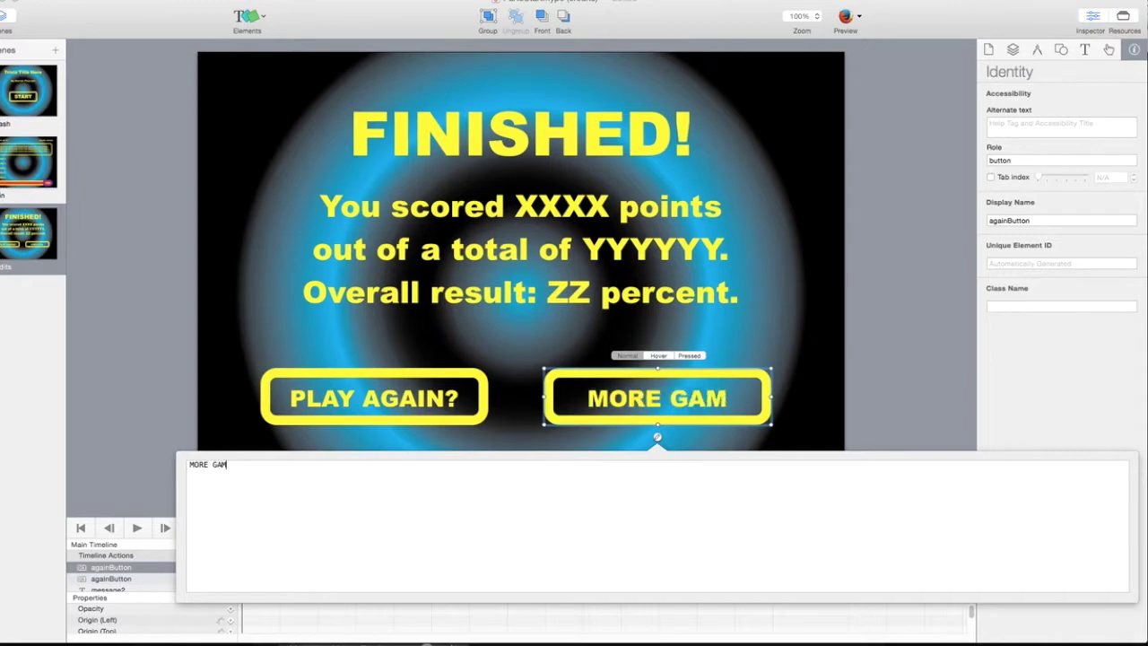
# Finish the second button's label as MORE GAMES and set its hover-state left position to 560 px
pyautogui.click(834, 406)
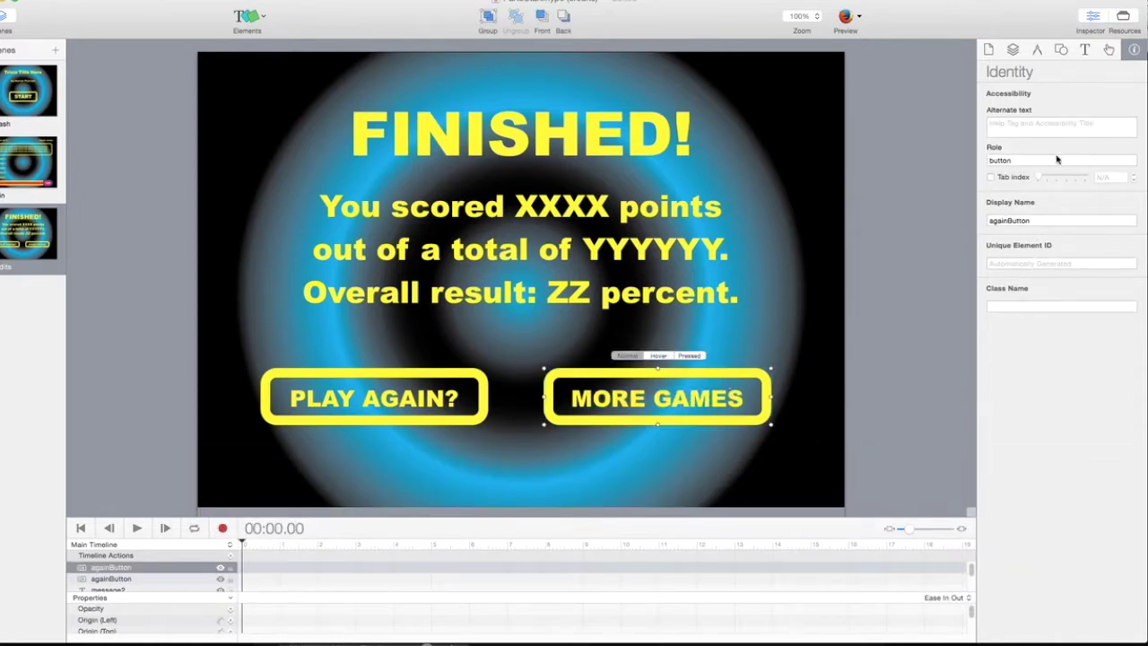
pyautogui.click(1060, 51)
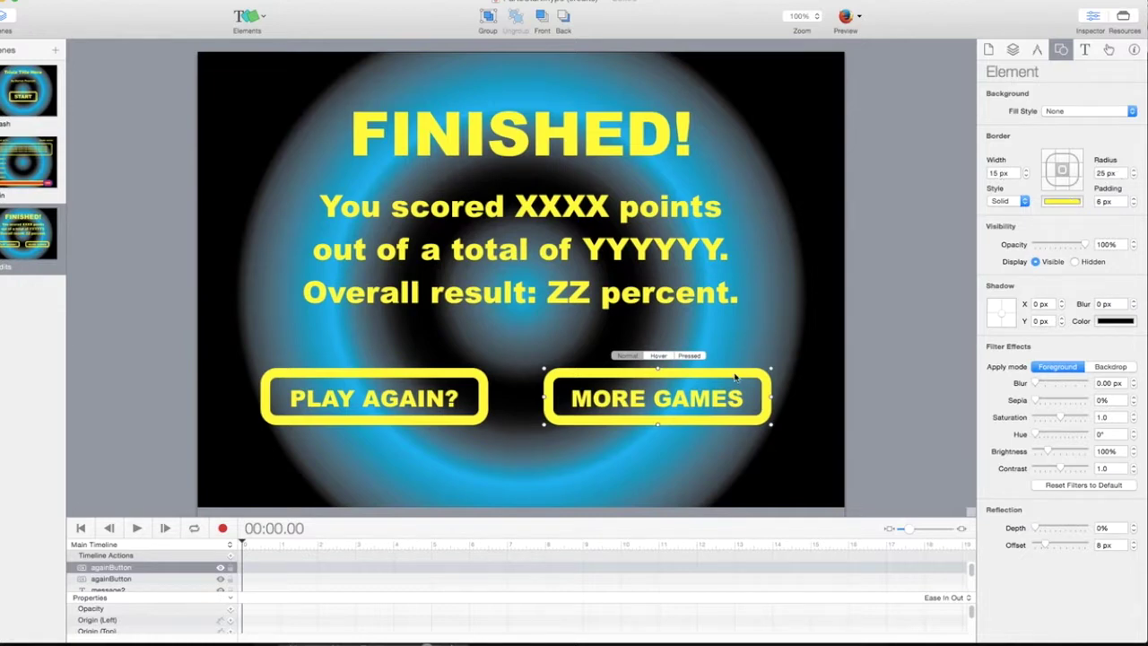
pyautogui.click(658, 356)
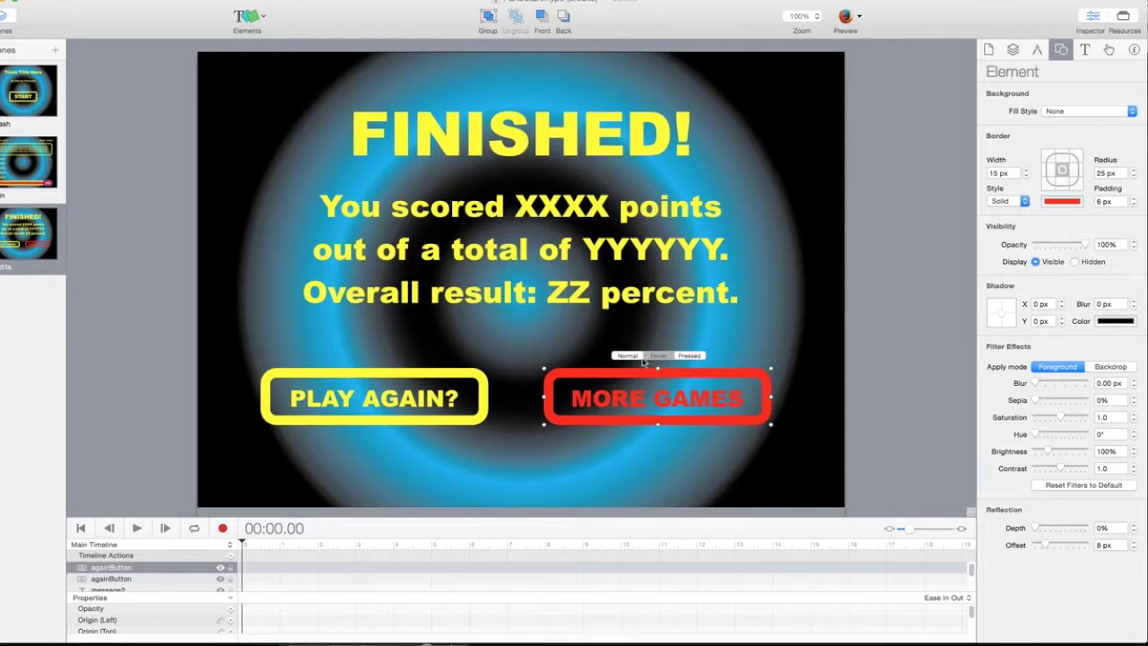
pyautogui.click(1037, 51)
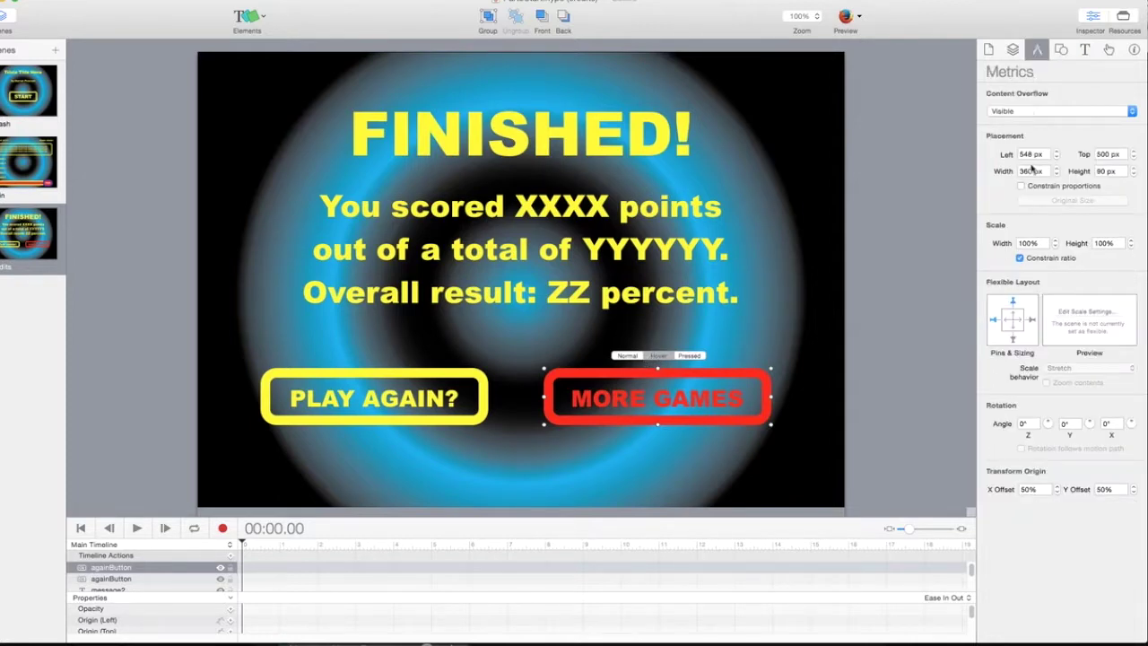
pyautogui.doubleClick(1025, 154)
pyautogui.write('560')
pyautogui.press('Tab')
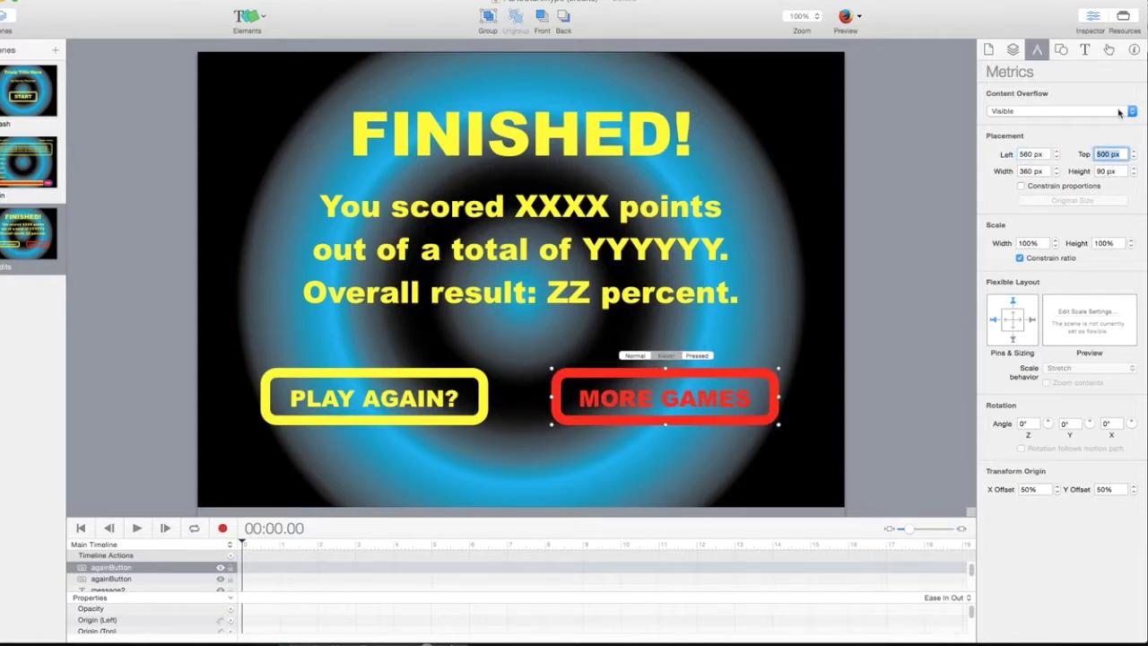
# Check the MORE GAMES button's typography in both states and set its normal-state left position to 560 px
pyautogui.click(1085, 50)
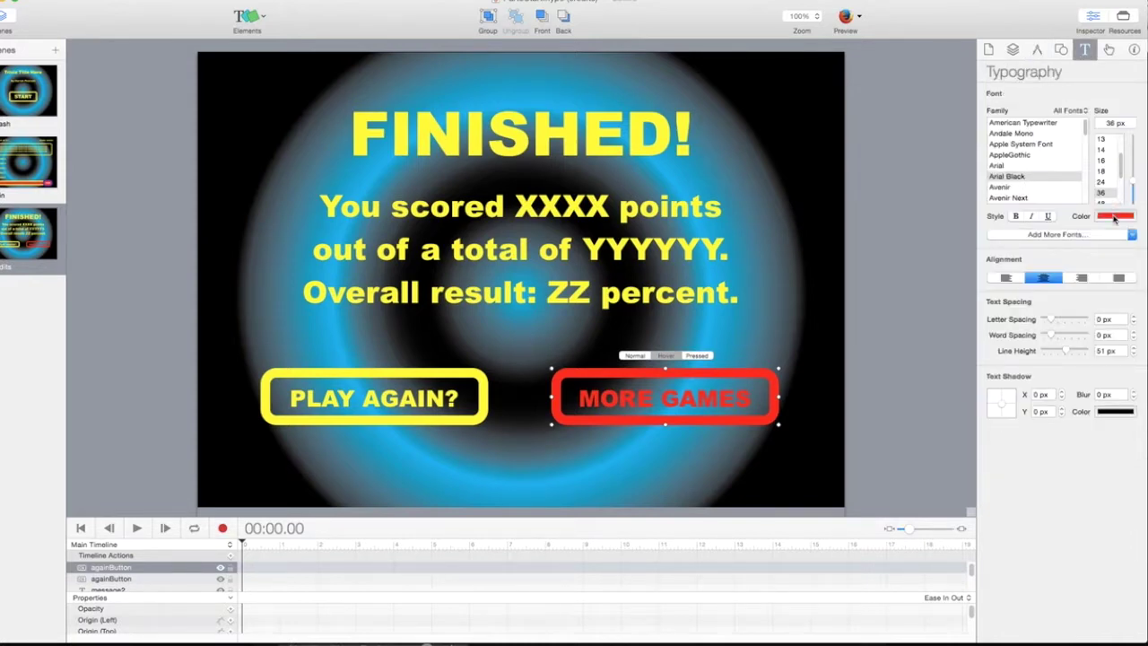
pyautogui.click(629, 357)
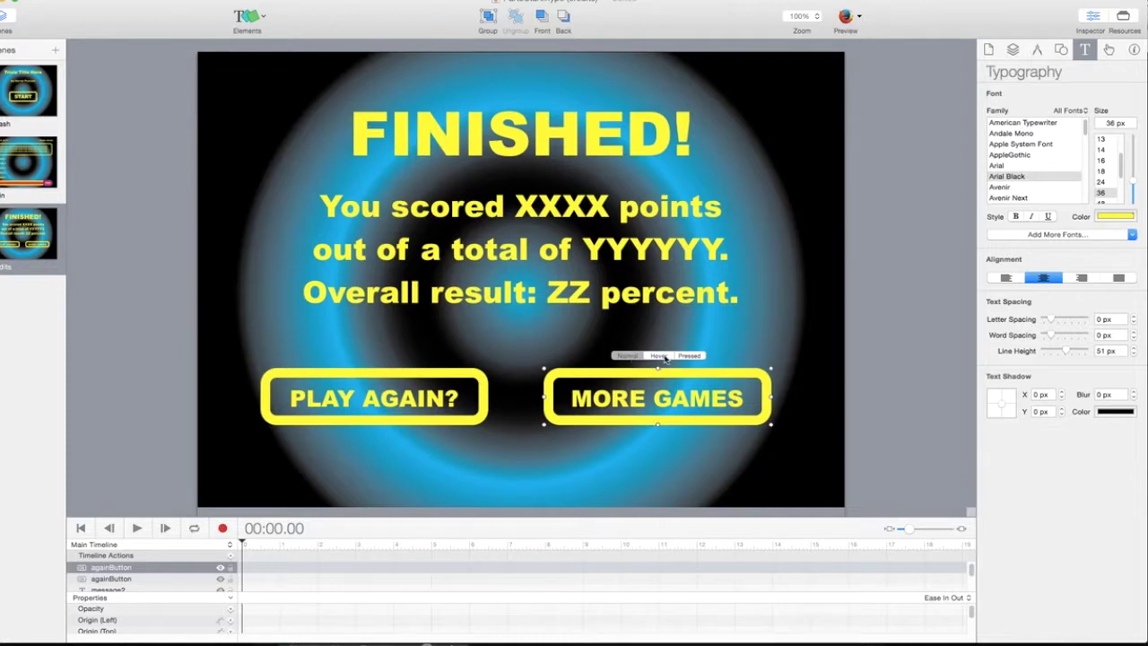
pyautogui.click(662, 357)
pyautogui.click(630, 356)
pyautogui.click(1062, 50)
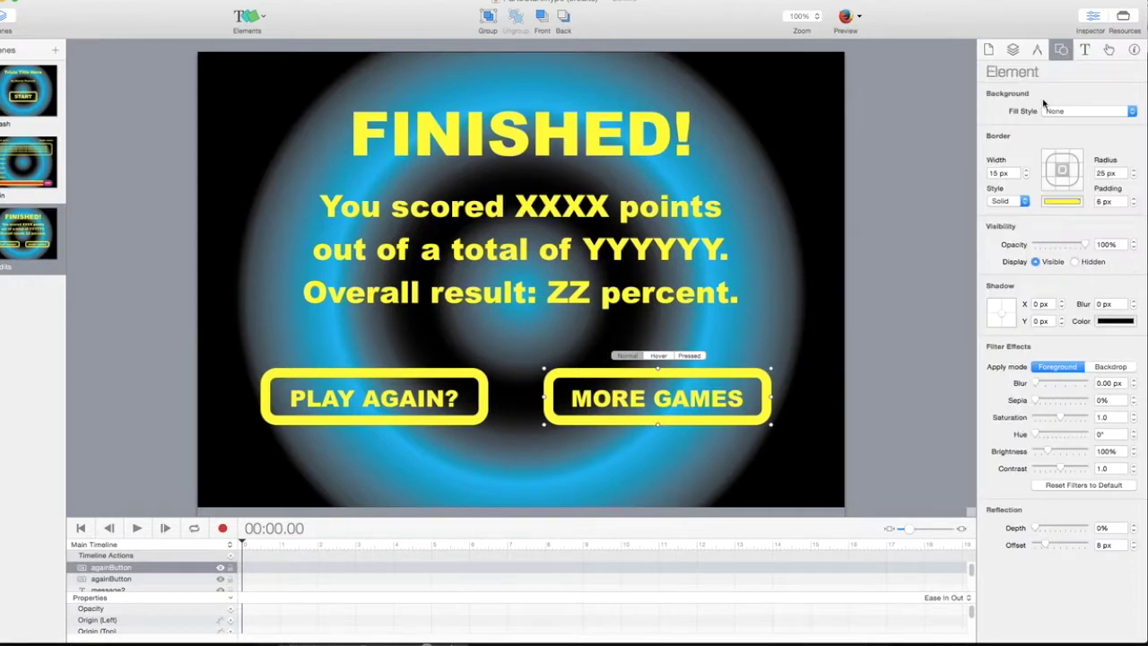
pyautogui.click(1038, 49)
pyautogui.click(1028, 155)
pyautogui.write('560')
pyautogui.press('Return')
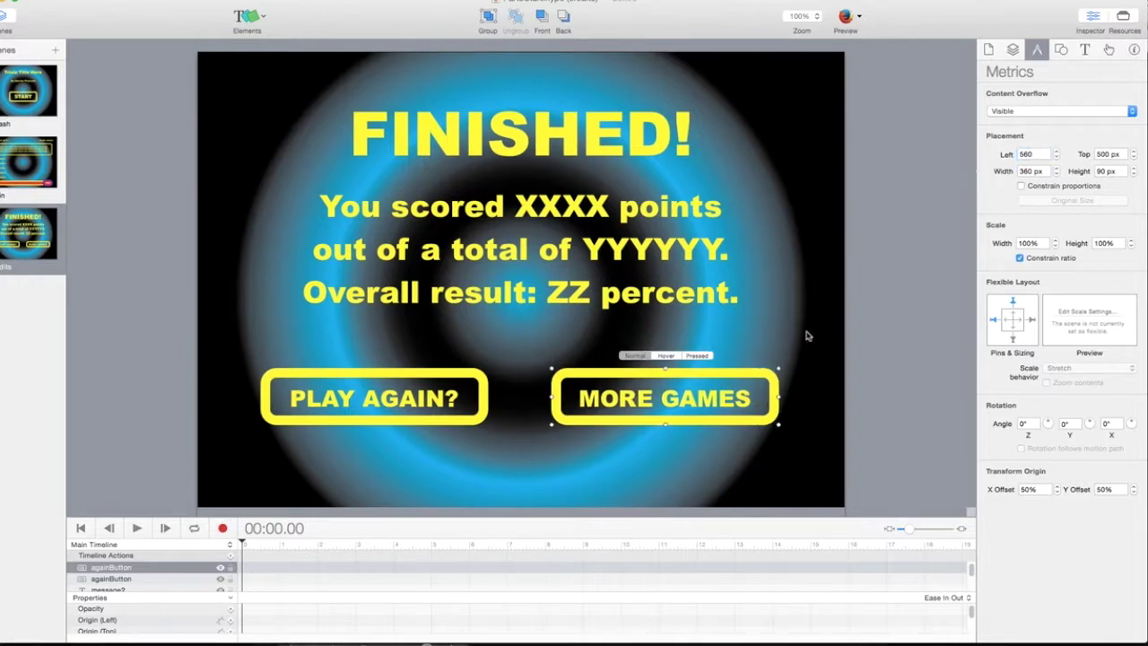
# Compare the MORE GAMES button's placement in its normal and hover states, and delete the button
pyautogui.click(666, 354)
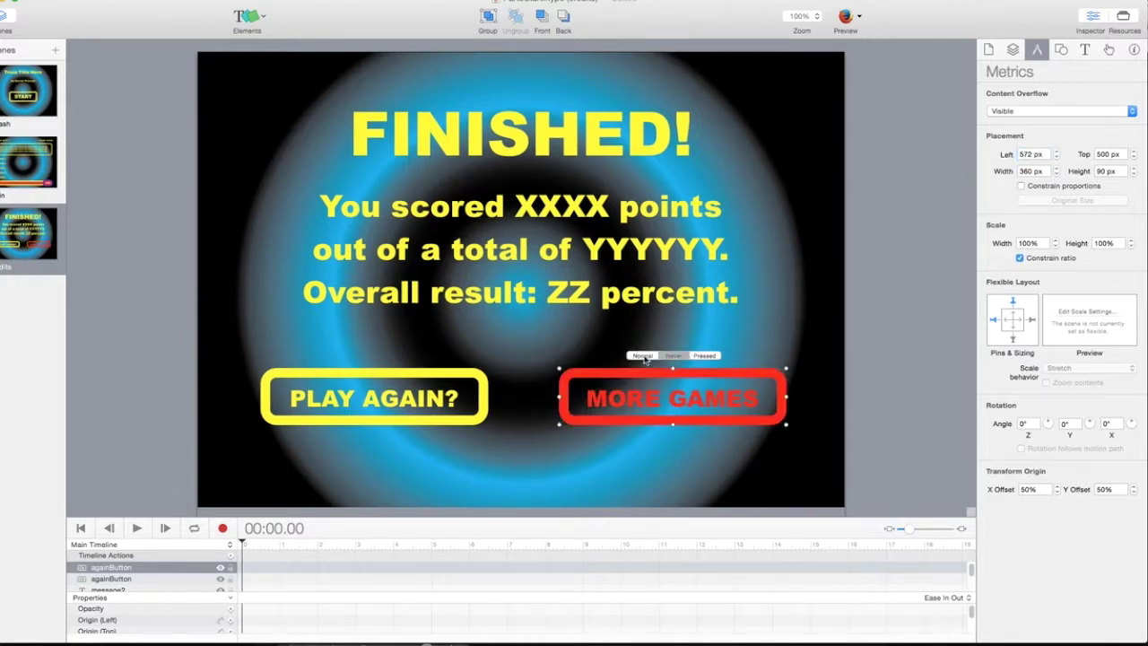
pyautogui.click(643, 357)
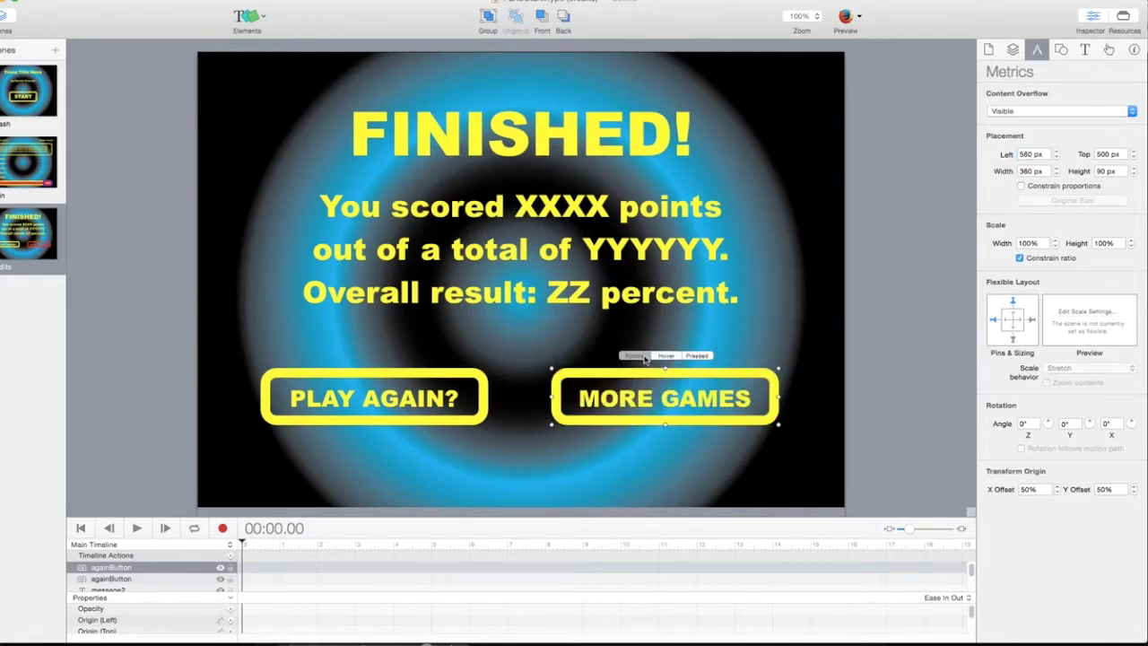
pyautogui.click(864, 316)
pyautogui.click(631, 373)
pyautogui.click(669, 356)
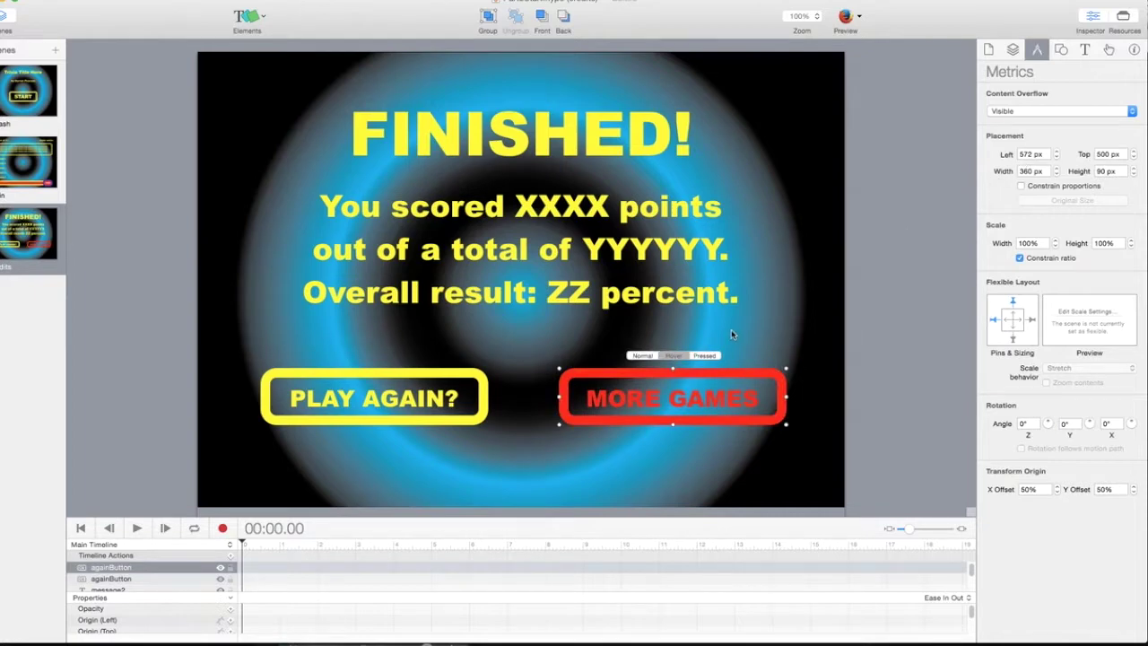
pyautogui.click(89, 9)
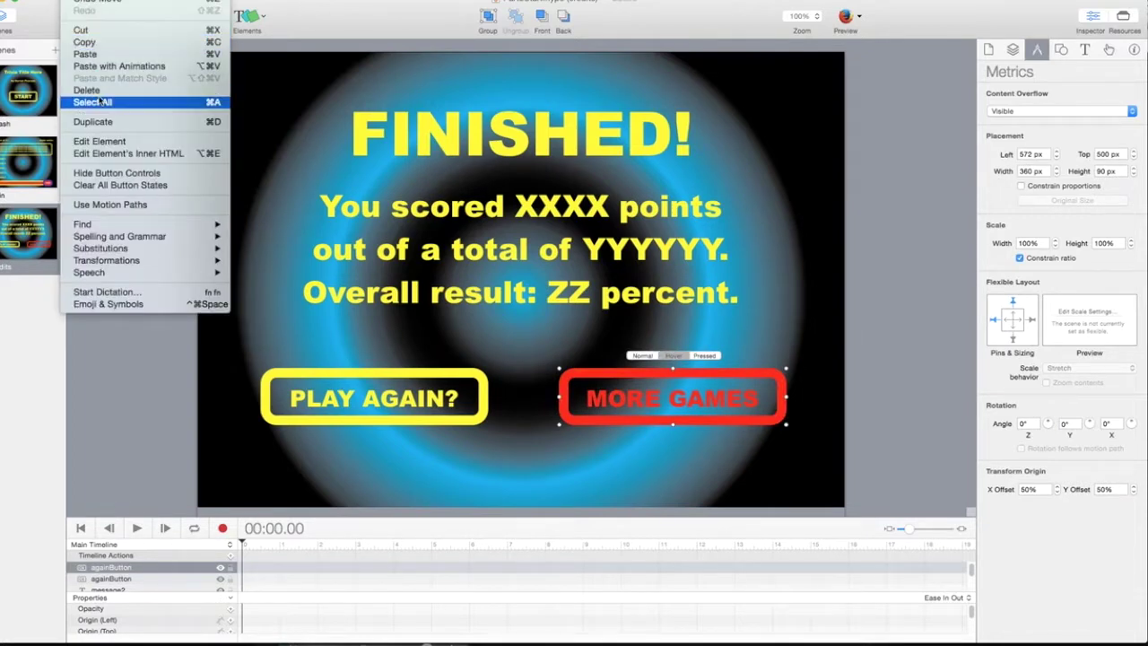
pyautogui.press('Escape')
pyautogui.click(90, 9)
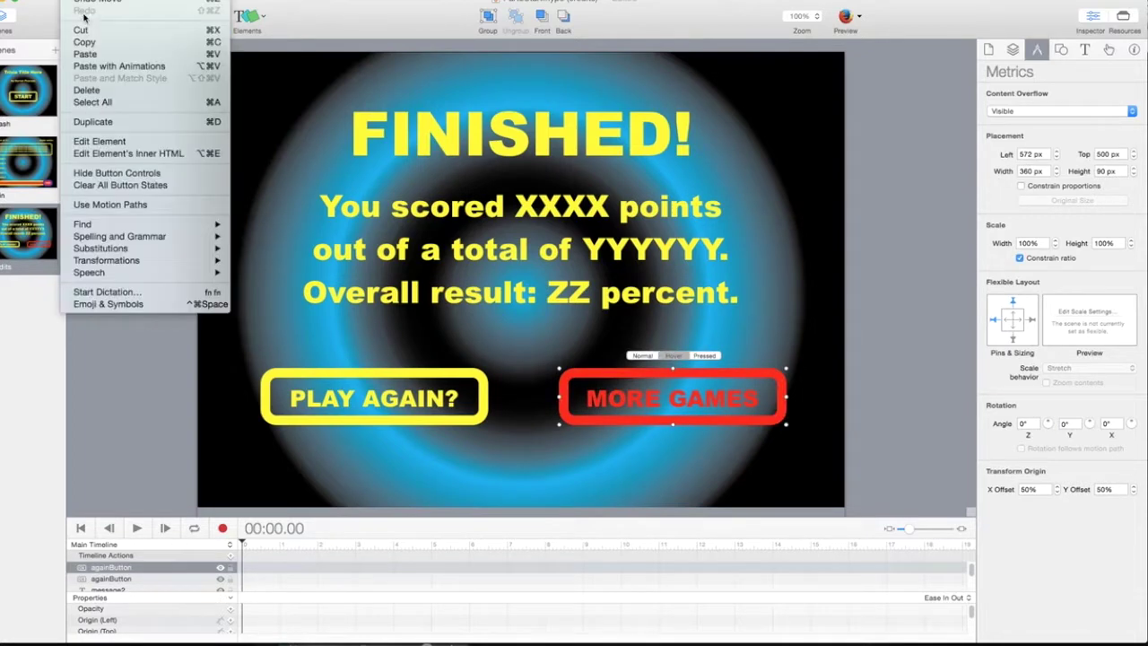
pyautogui.press('Escape')
pyautogui.press('Delete')
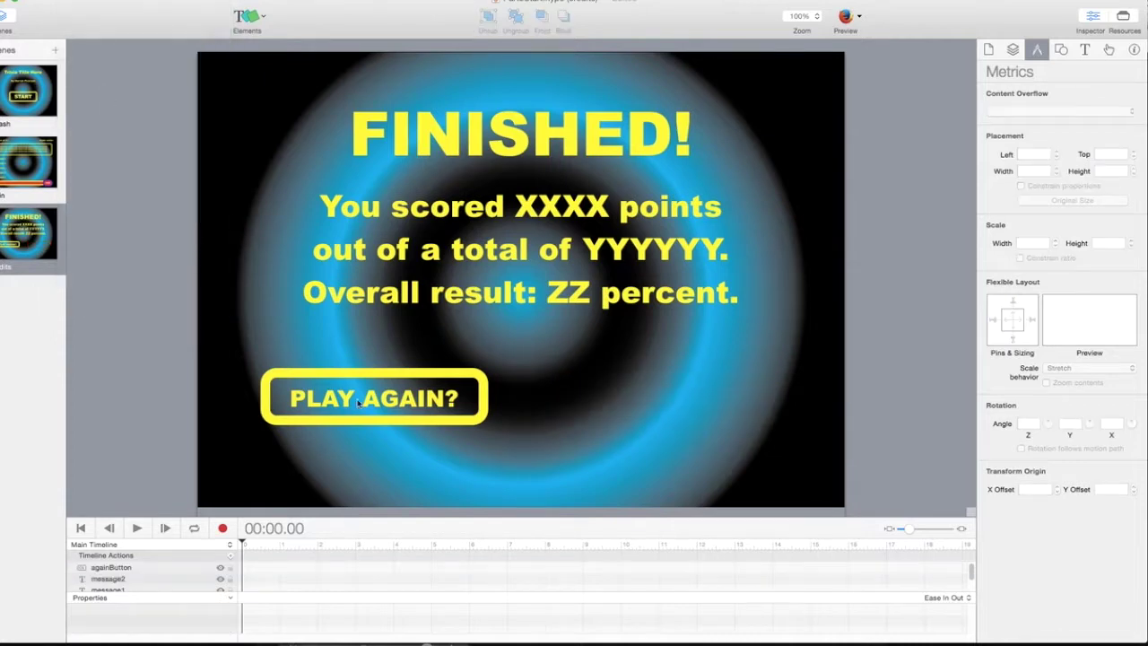
# Duplicate the PLAY AGAIN? button in its normal state and place the copy to the right, level with the original
pyautogui.click(351, 381)
pyautogui.click(377, 356)
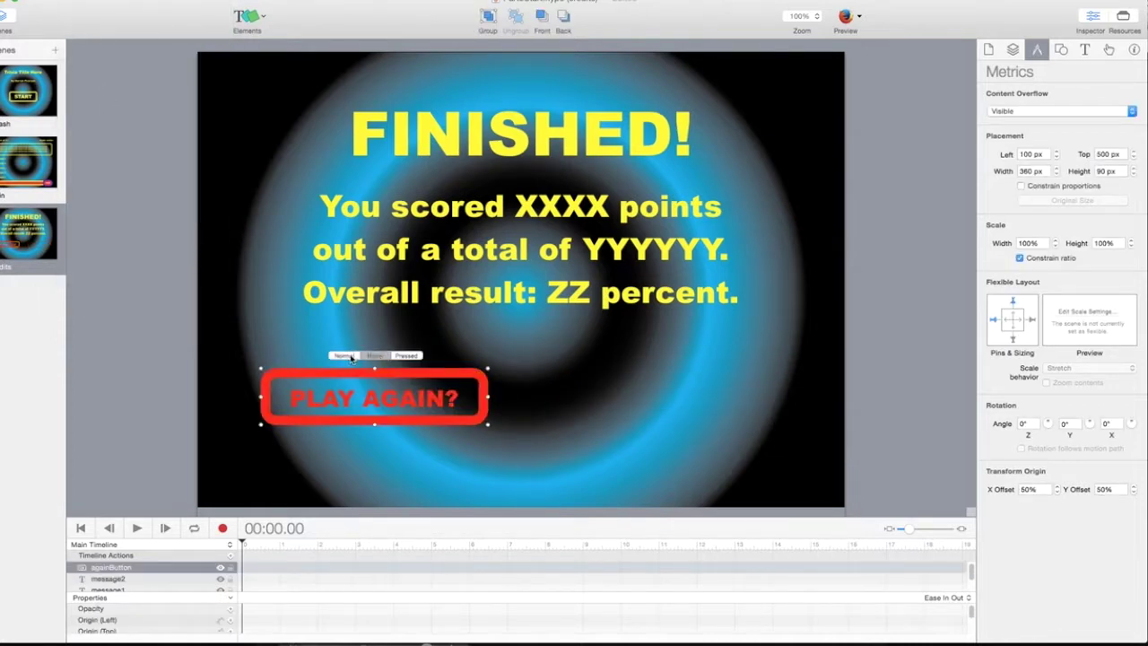
pyautogui.click(345, 356)
pyautogui.click(90, 4)
pyautogui.click(84, 42)
pyautogui.click(89, 5)
pyautogui.click(99, 59)
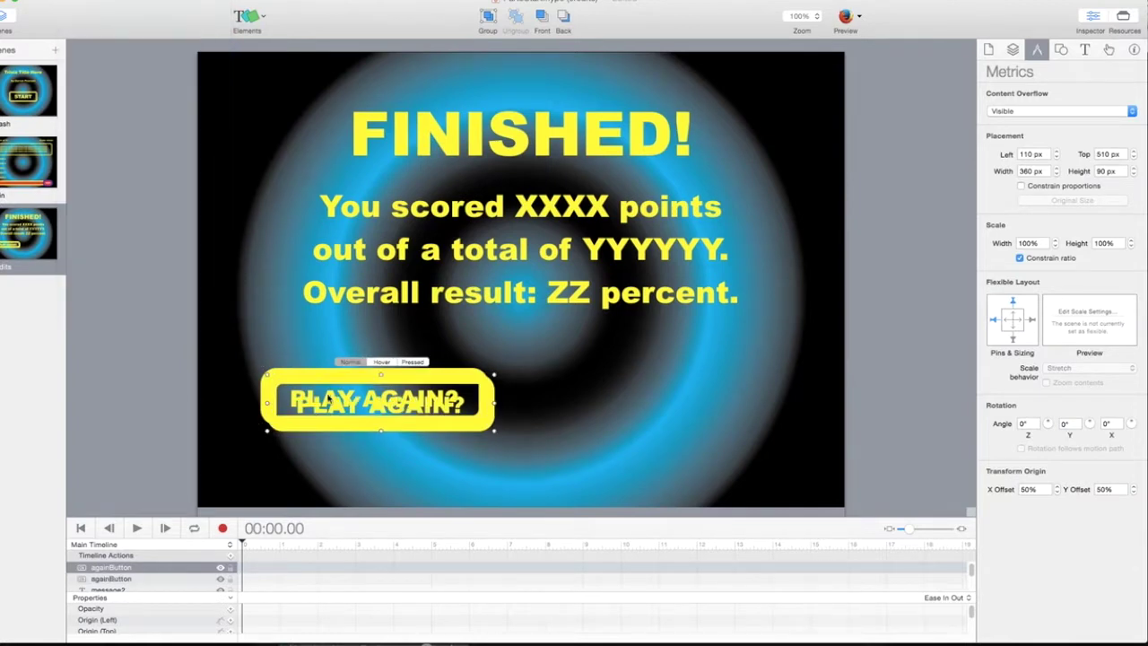
pyautogui.moveTo(346, 381); pyautogui.dragTo(616, 377)
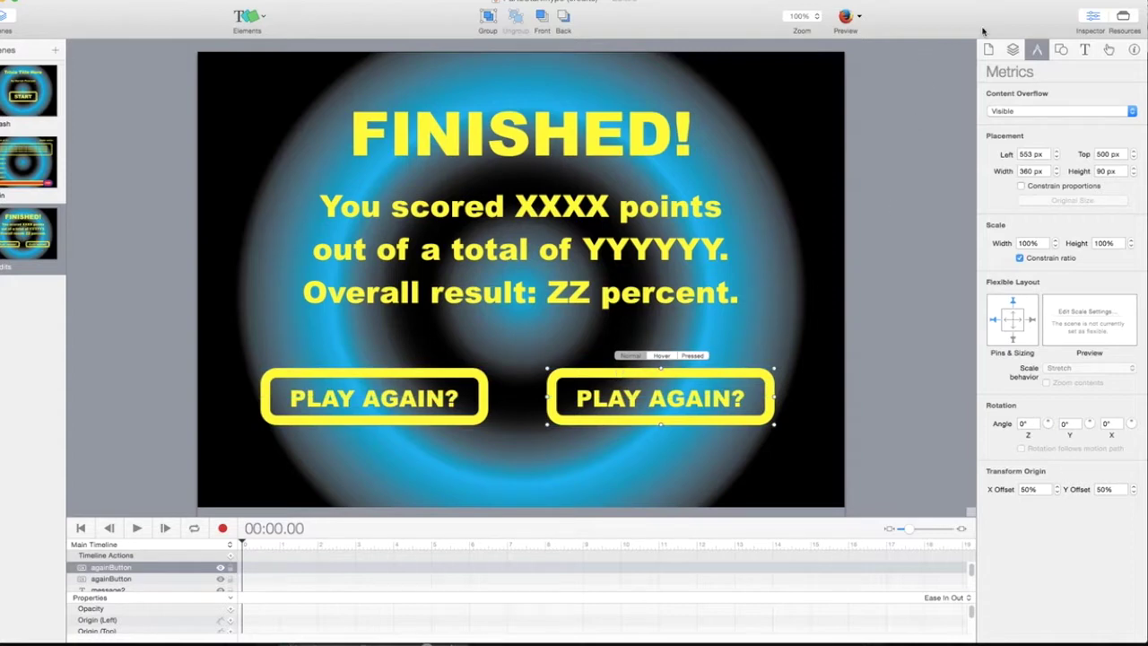
# Set the duplicate button's left position to 560 px in its normal state, and check its border settings and hover state
pyautogui.click(1026, 155)
pyautogui.write('560')
pyautogui.press('Return')
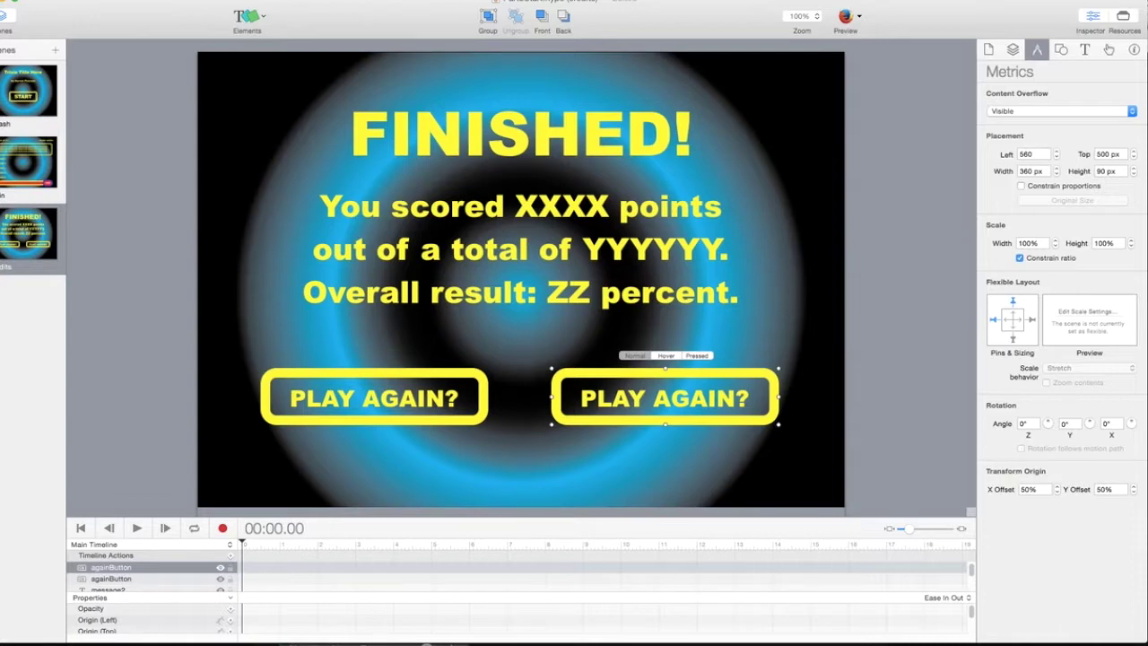
pyautogui.click(1061, 50)
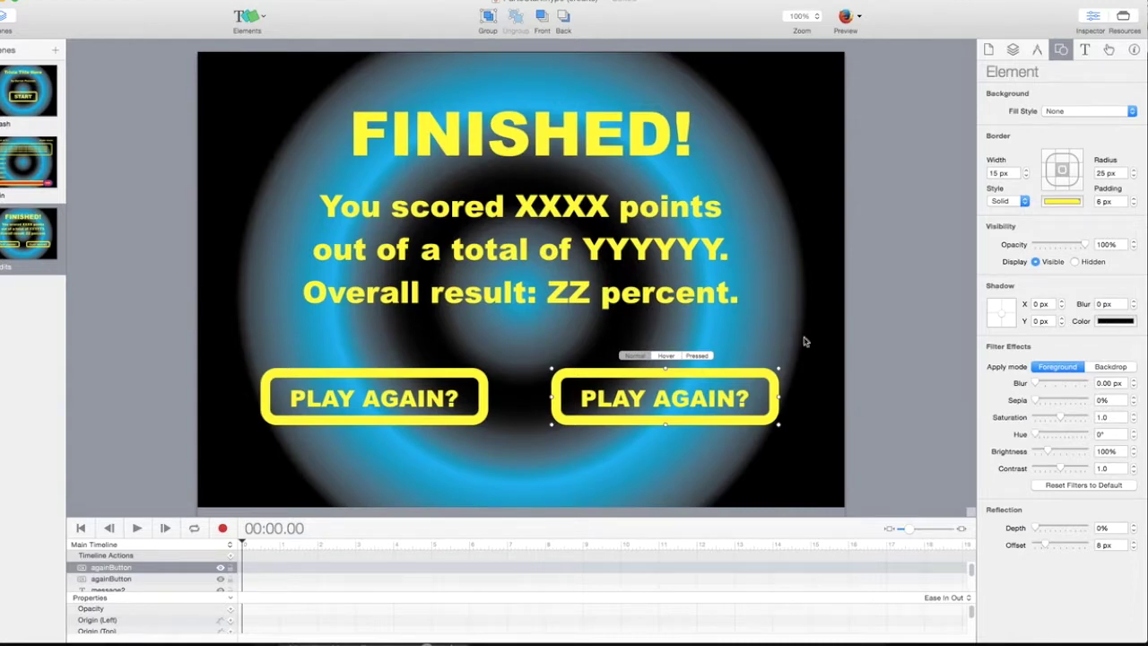
pyautogui.click(666, 356)
pyautogui.click(639, 357)
pyautogui.click(1037, 50)
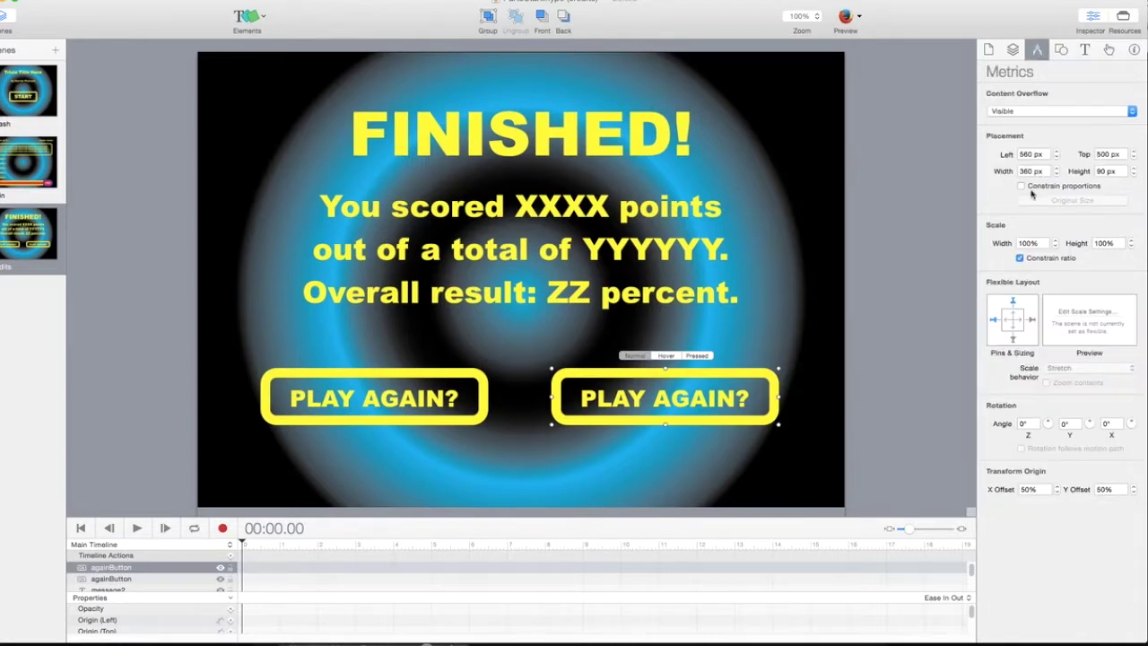
# Check the duplicate button's typography in its normal and hover states, and set its display name and unique element ID to moreButton
pyautogui.click(1085, 50)
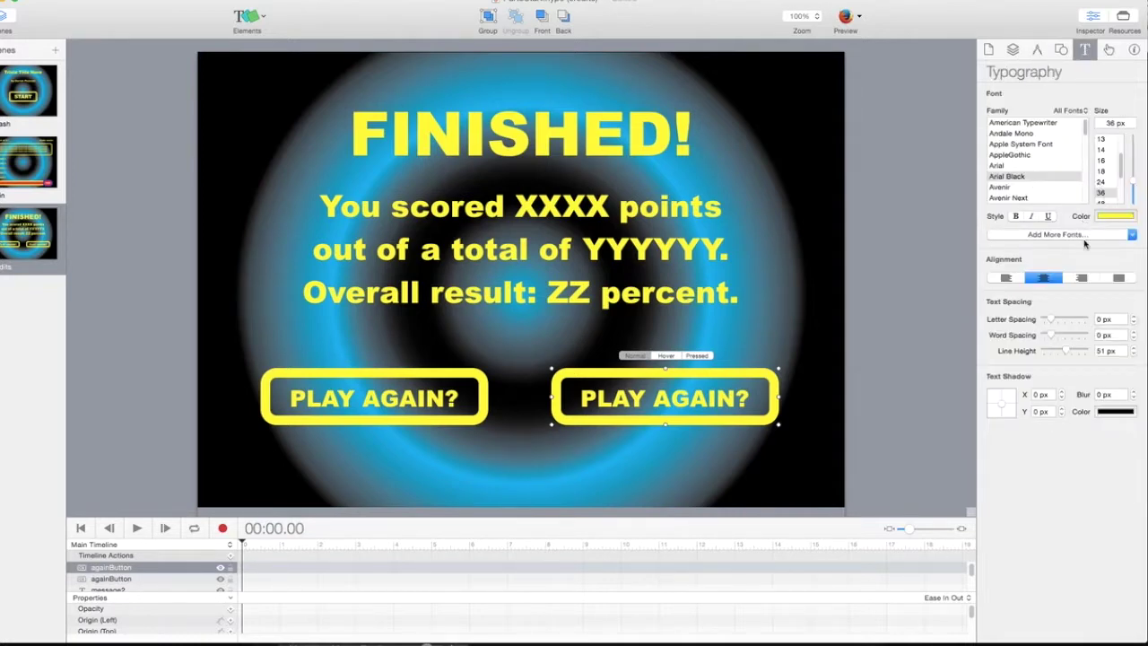
pyautogui.click(668, 356)
pyautogui.click(634, 356)
pyautogui.click(1134, 50)
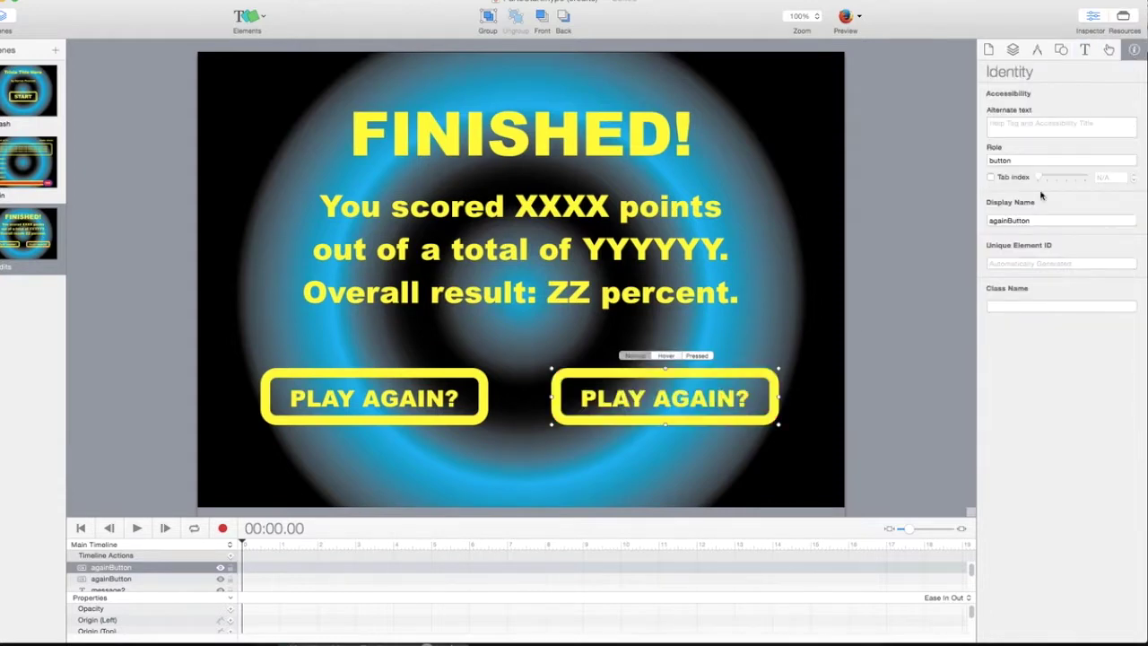
pyautogui.moveTo(1009, 222); pyautogui.dragTo(964, 221)
pyautogui.write('more')
pyautogui.press('Tab')
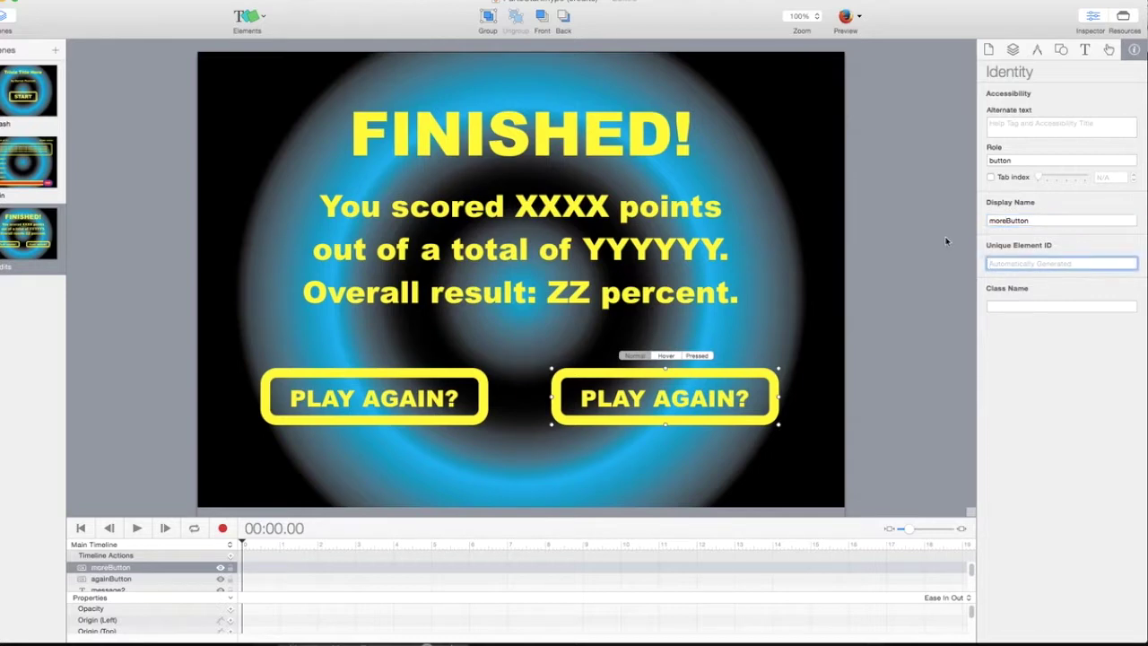
pyautogui.write('moreButton')
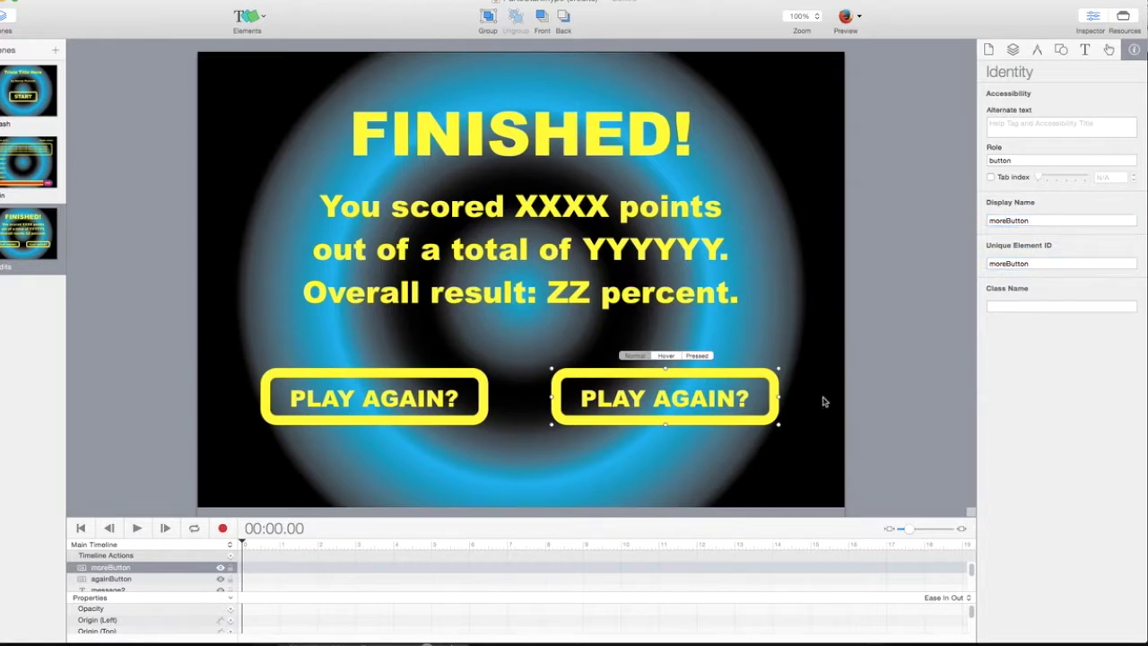
# Replace the moreButton's label with MORE GAMES
pyautogui.click(938, 405)
pyautogui.click(690, 391)
pyautogui.doubleClick(691, 400)
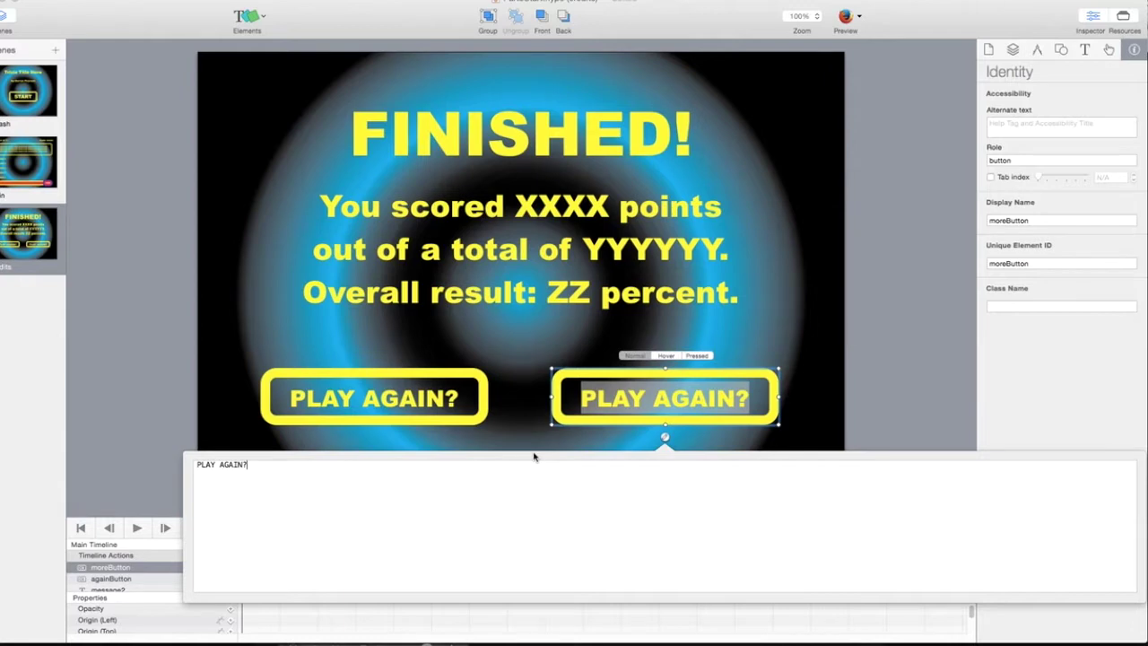
pyautogui.press('BackSpace')
pyautogui.press('BackSpace')
pyautogui.press('BackSpace')
pyautogui.press('BackSpace')
pyautogui.press('BackSpace')
pyautogui.press('BackSpace')
pyautogui.press('BackSpace')
pyautogui.press('BackSpace')
pyautogui.press('BackSpace')
pyautogui.press('BackSpace')
pyautogui.press('BackSpace')
pyautogui.write('MORE GAMES')
pyautogui.click(906, 368)
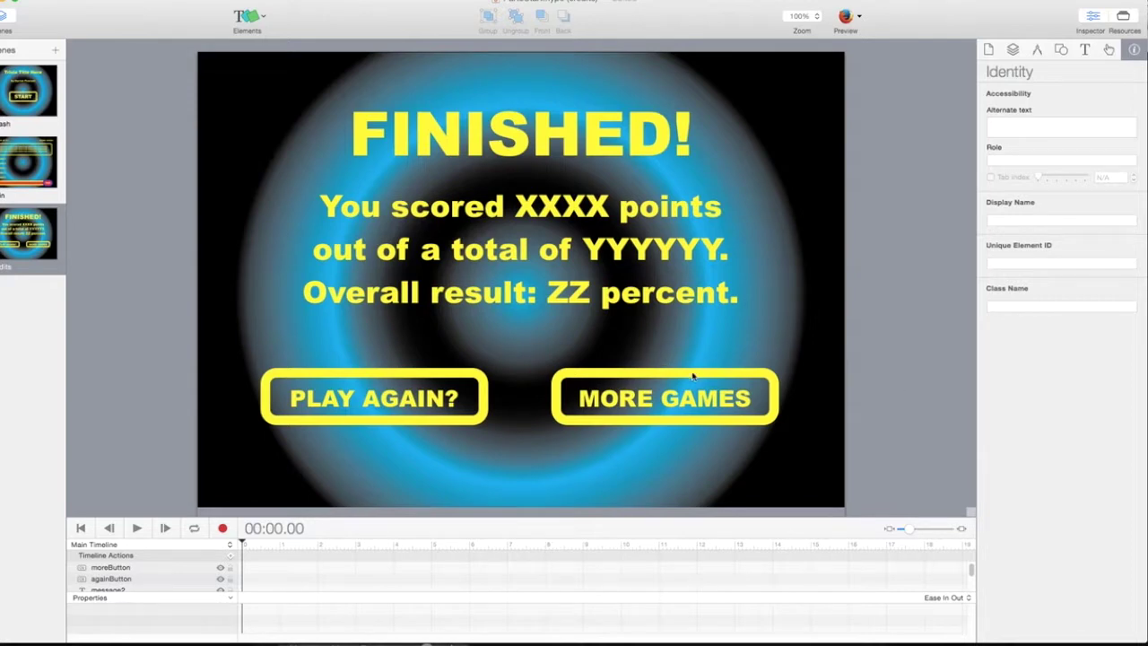
# Copy and paste the message2 text, and place the copy below the two buttons at a top position of about 600 px
pyautogui.scroll(-2, 621, 399)
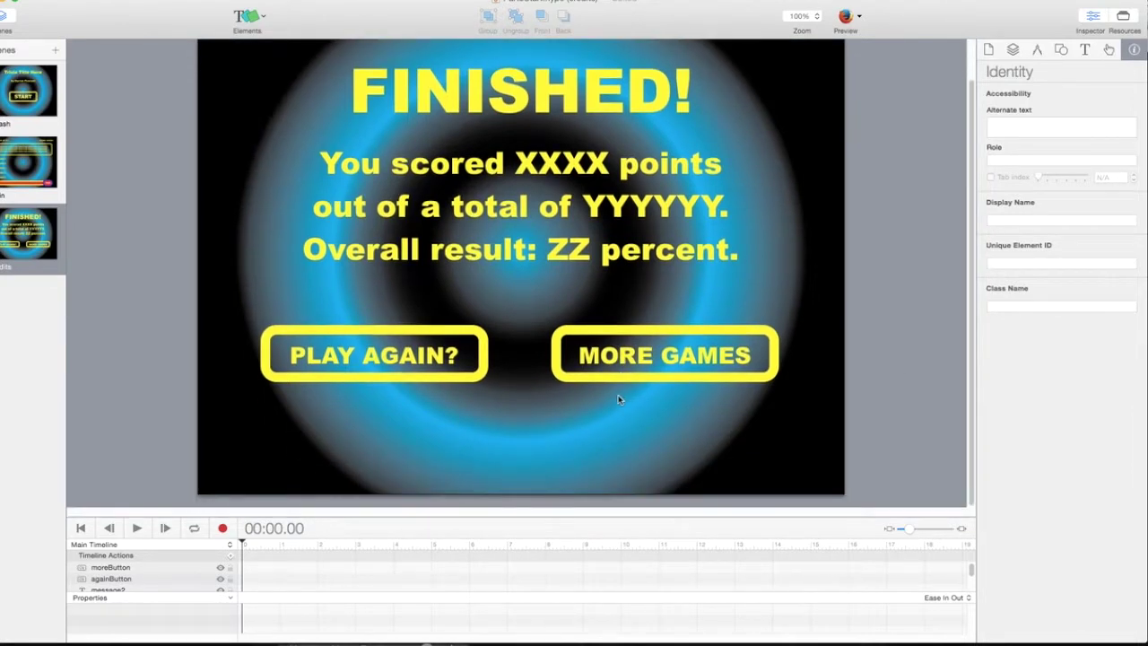
pyautogui.click(507, 221)
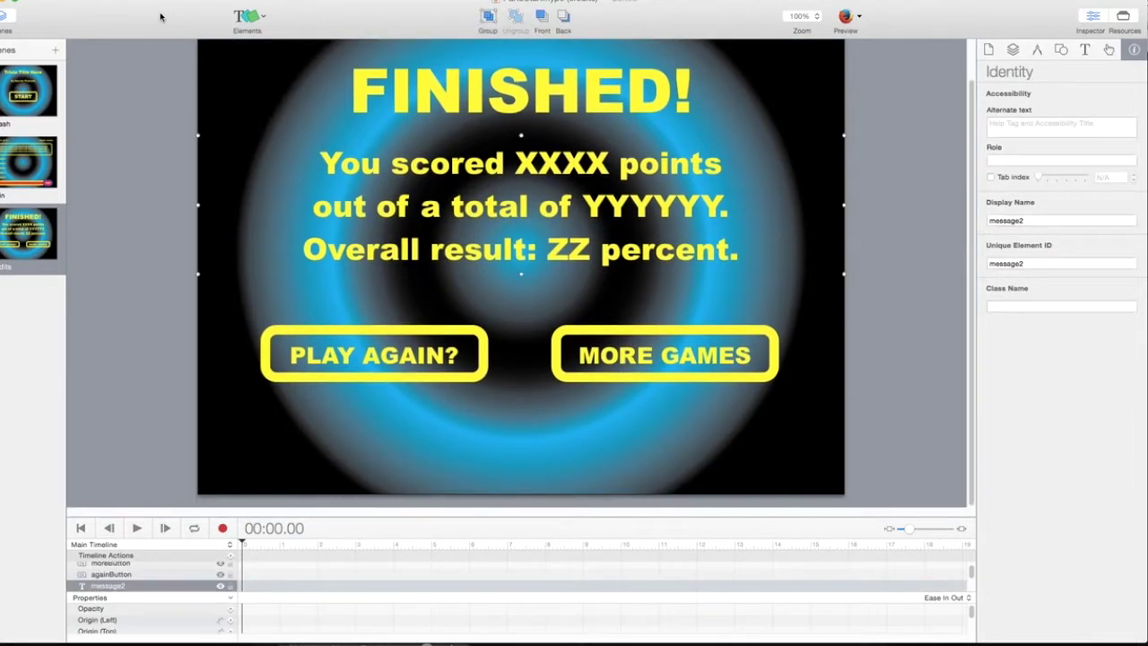
pyautogui.click(85, 0)
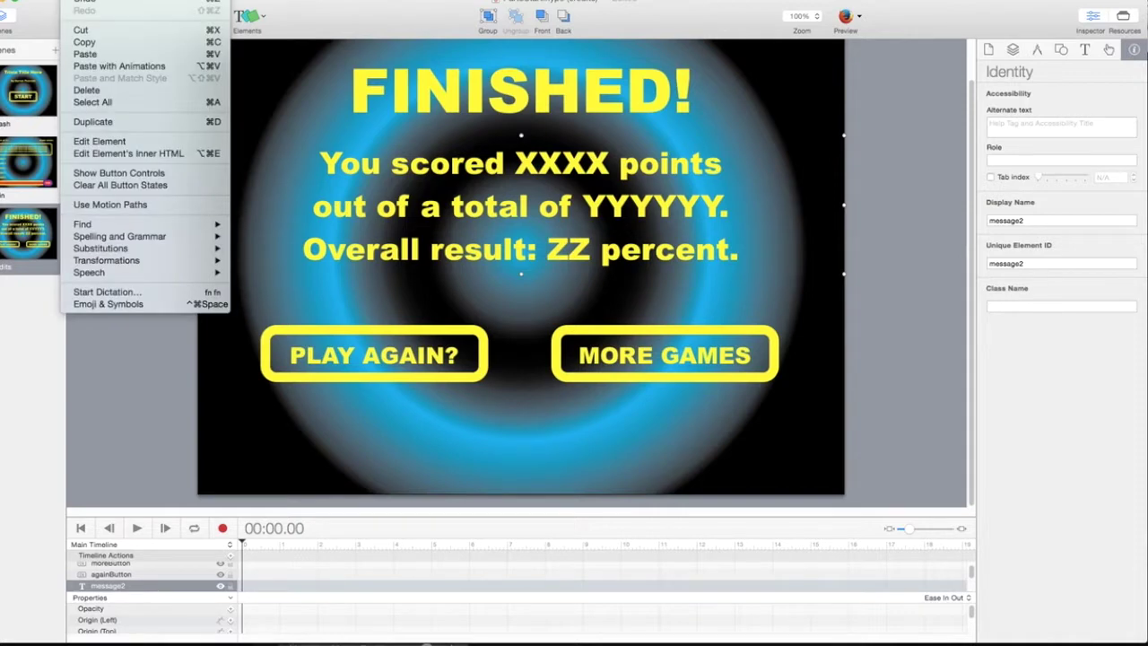
pyautogui.click(90, 43)
pyautogui.click(85, 0)
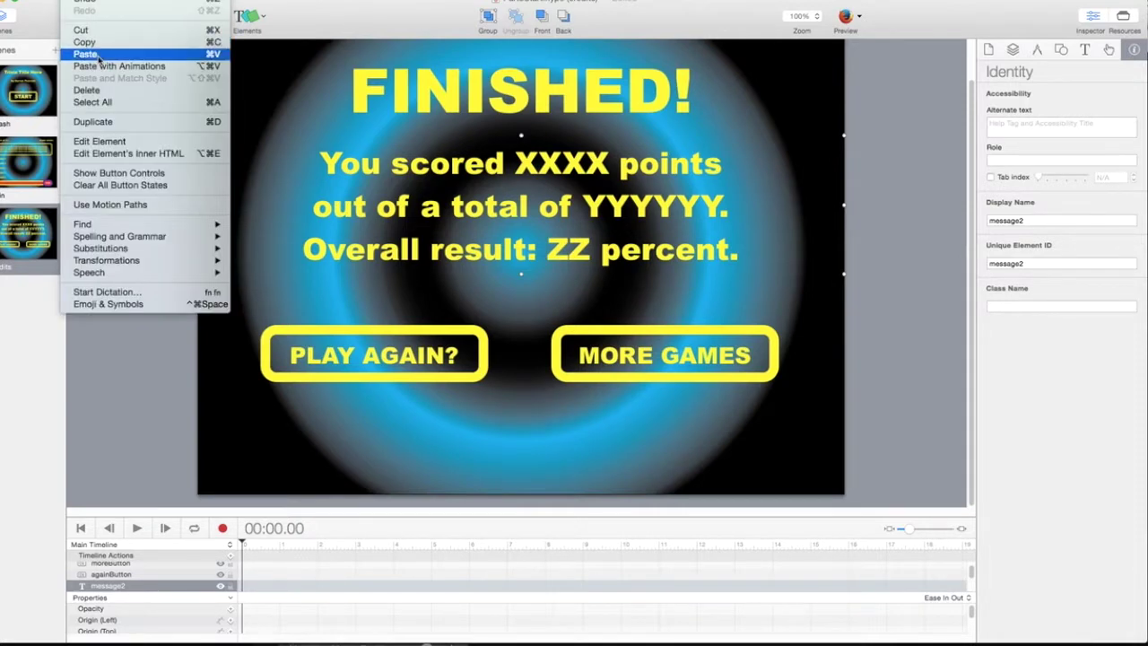
pyautogui.click(86, 54)
pyautogui.moveTo(426, 217); pyautogui.dragTo(431, 469)
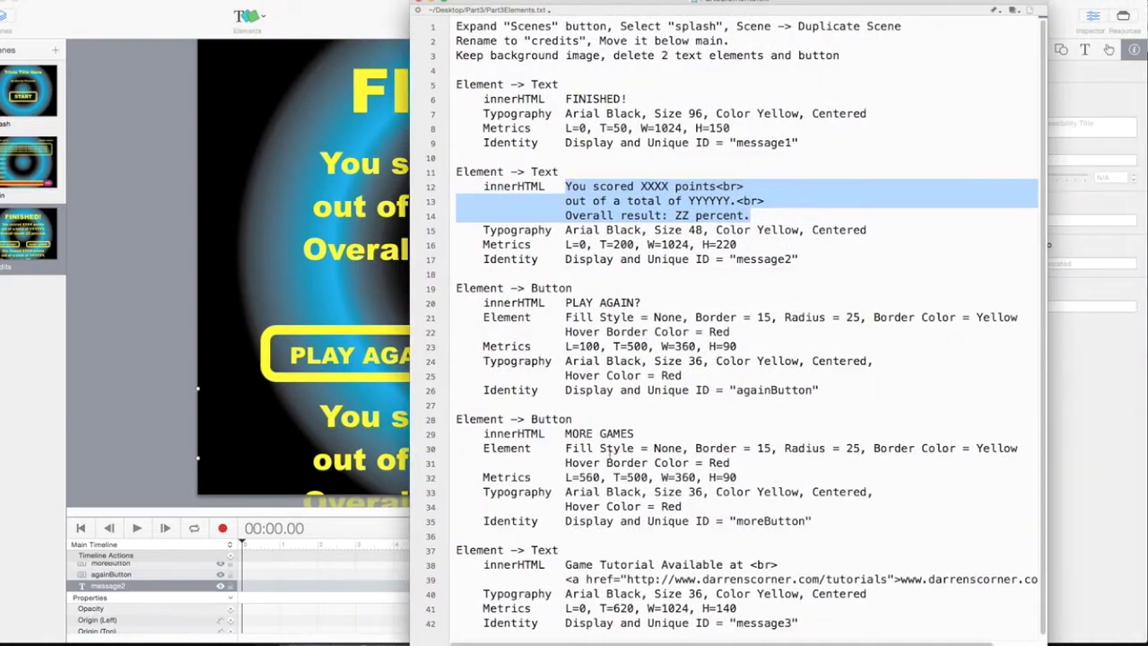
# Copy the two innerHTML lines of the last text element, "Game Tutorial Available at" and its link, from Part3Elements.txt, and return to Hype
pyautogui.moveTo(565, 564); pyautogui.dragTo(1059, 577)
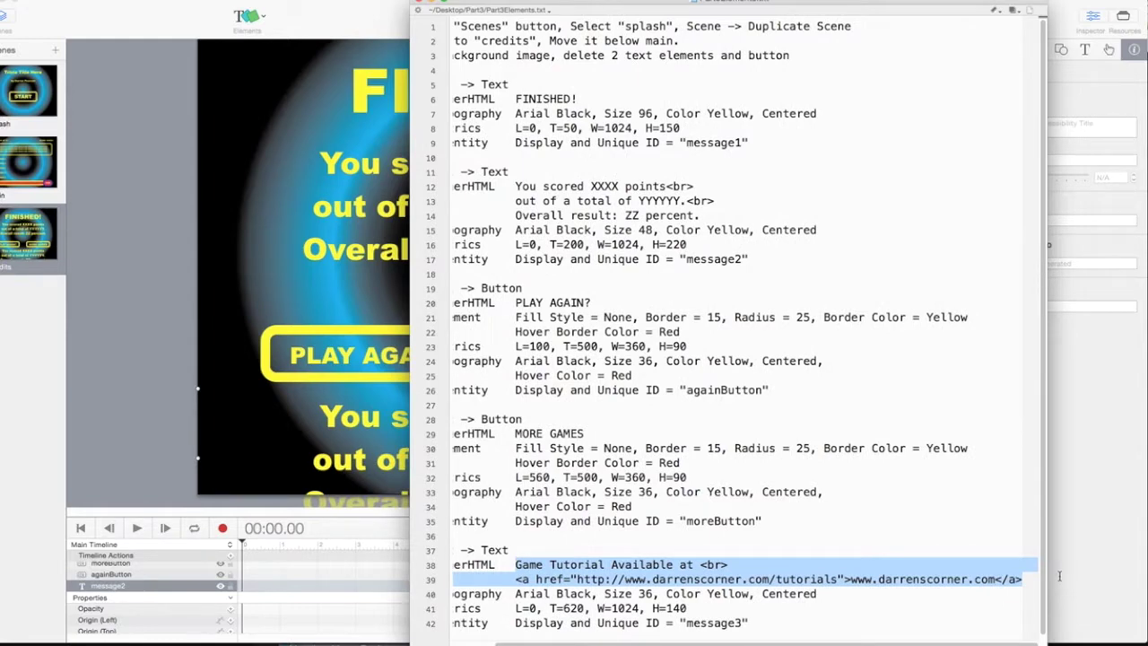
pyautogui.rightClick(582, 575)
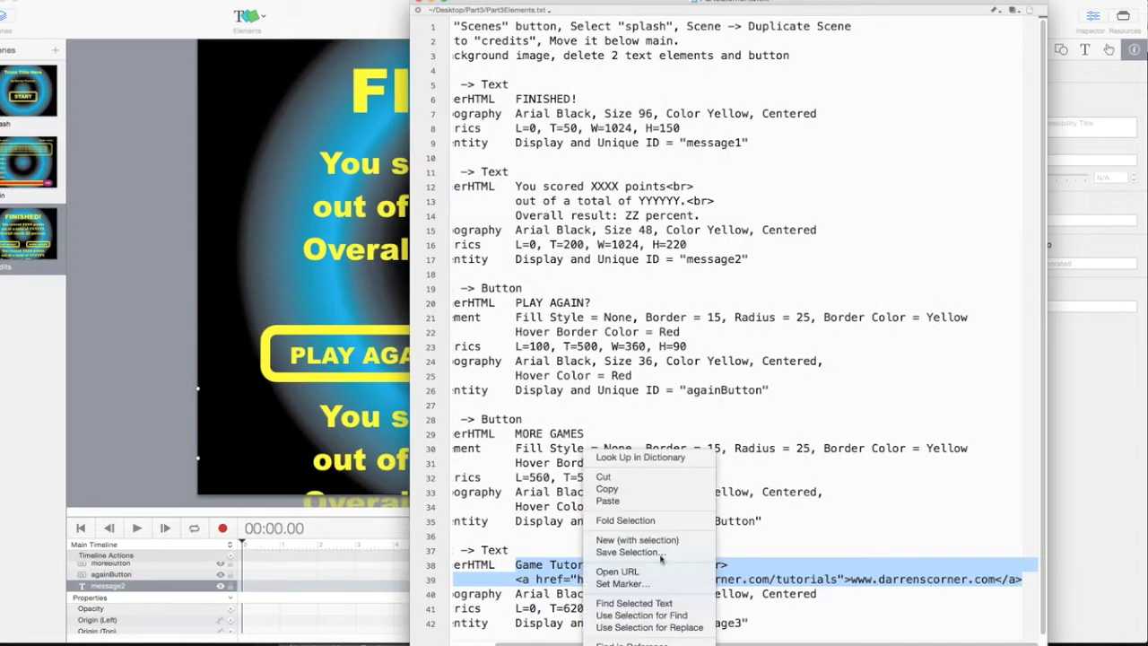
pyautogui.click(617, 493)
pyautogui.click(329, 9)
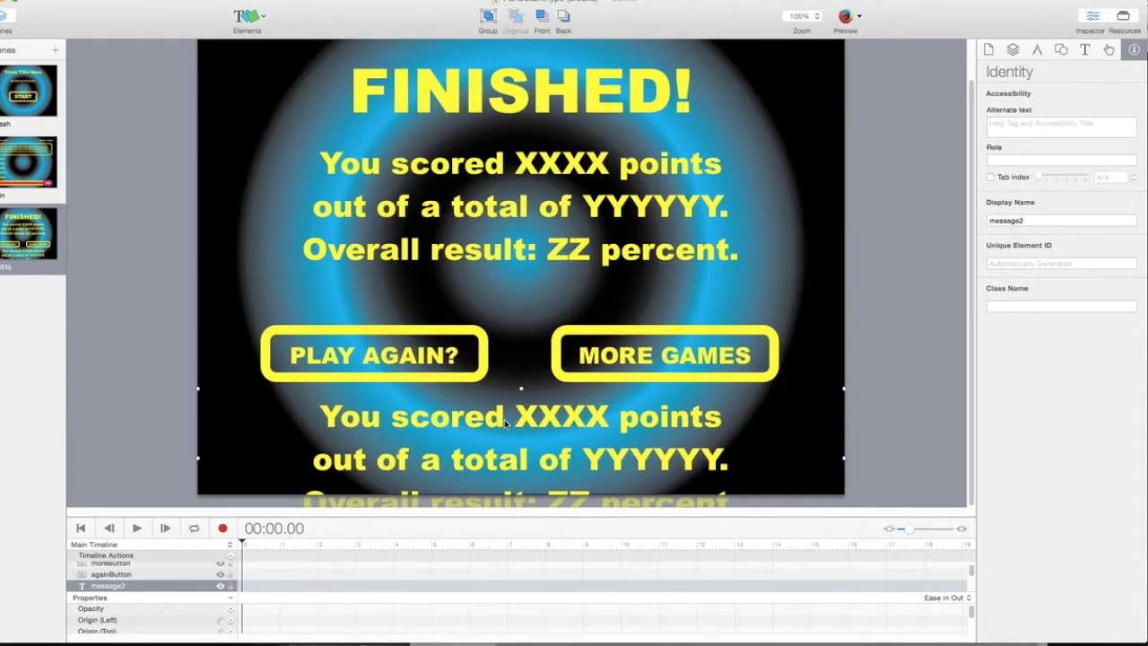
# Replace the pasted text's inner HTML with the copied tutorial lines and remove the indentation before the link tag
pyautogui.scroll(-2, 505, 423)
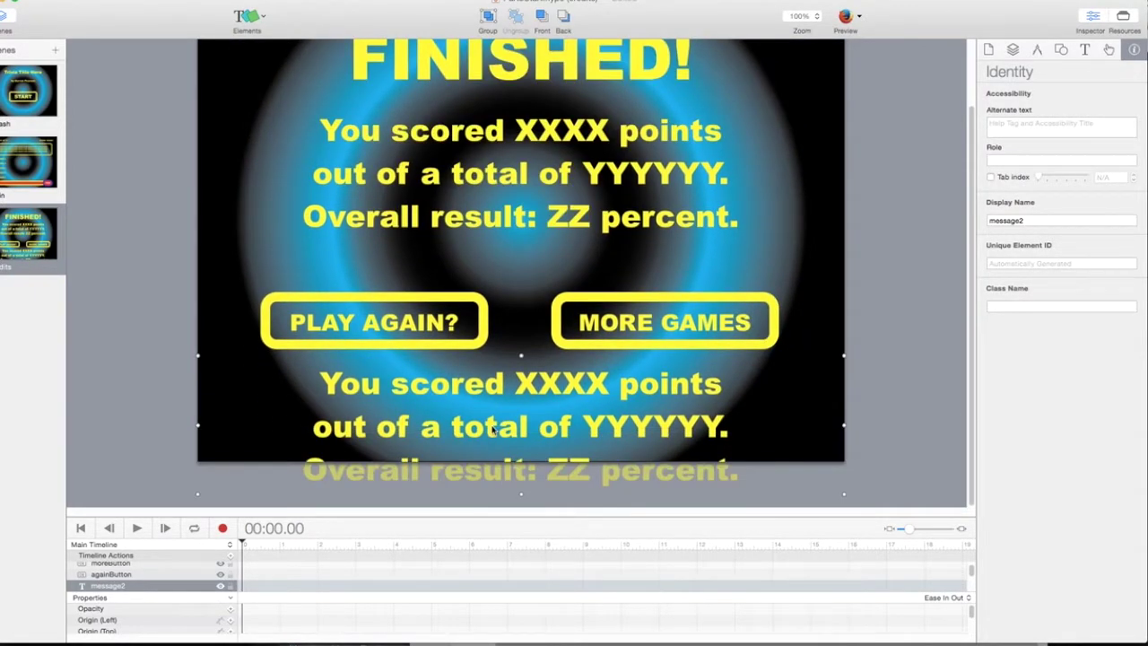
pyautogui.click(525, 505)
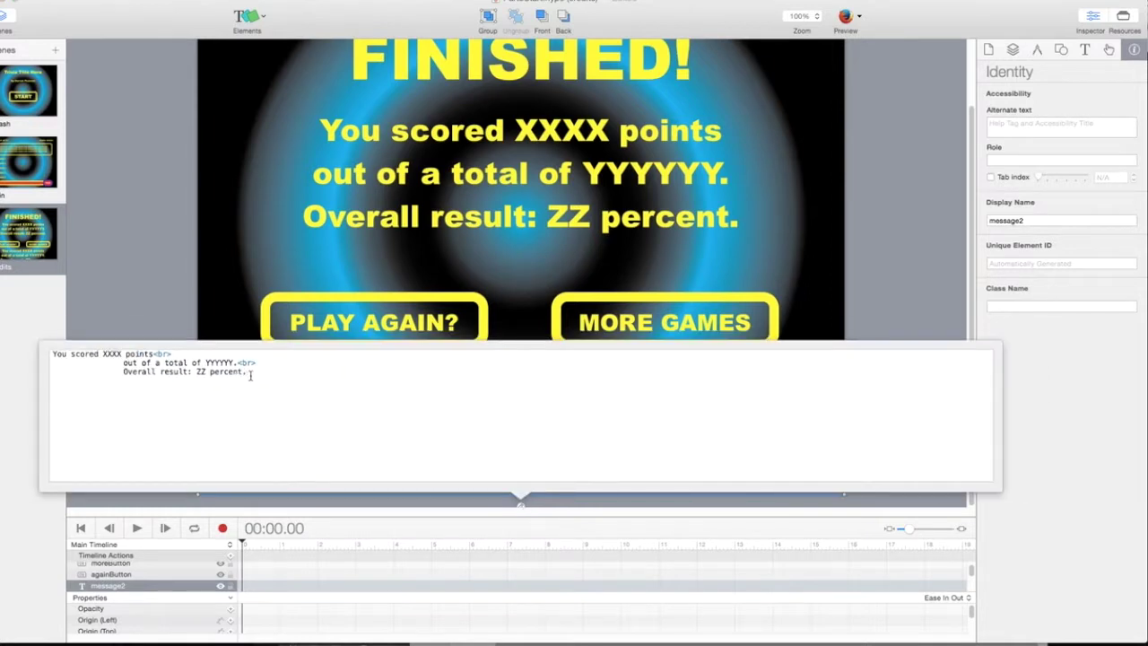
pyautogui.moveTo(251, 375); pyautogui.dragTo(3, 350)
pyautogui.press('BackSpace')
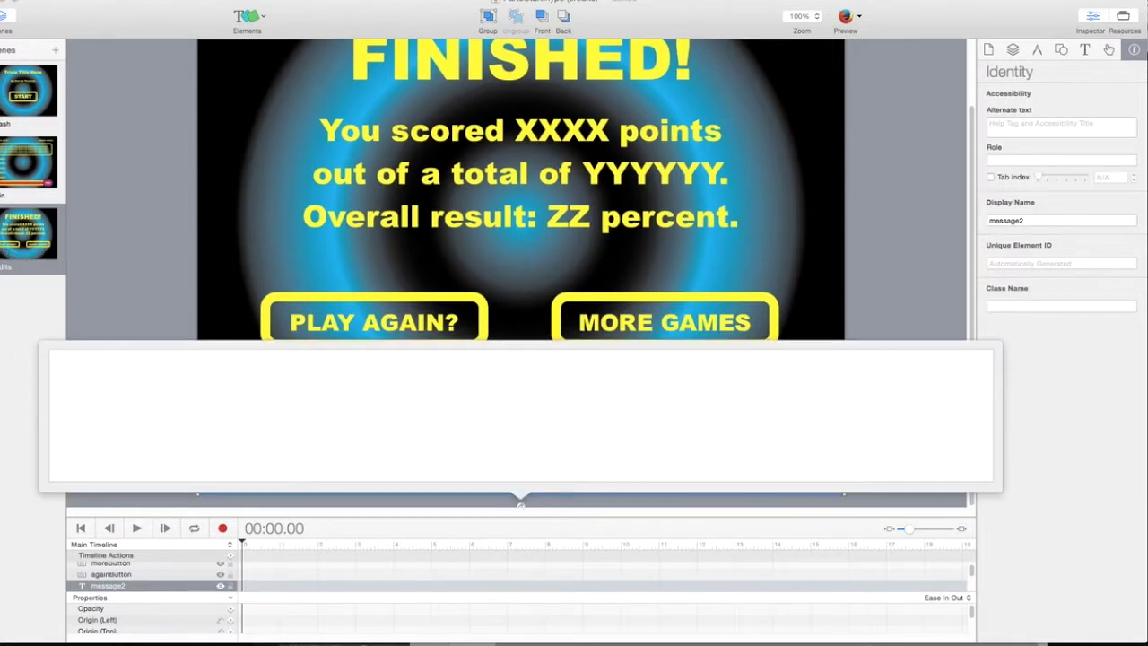
pyautogui.press('super+v')
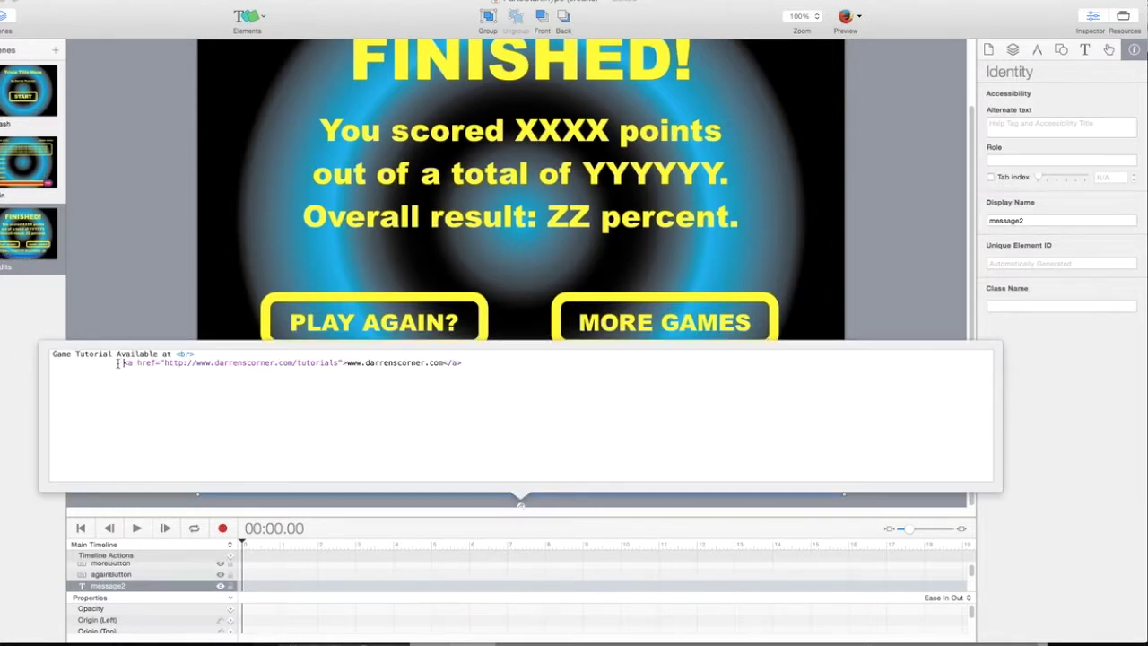
pyautogui.press('BackSpace')
pyautogui.press('BackSpace')
pyautogui.press('BackSpace')
pyautogui.press('BackSpace')
pyautogui.press('BackSpace')
pyautogui.press('BackSpace')
pyautogui.press('BackSpace')
pyautogui.press('BackSpace')
pyautogui.press('BackSpace')
pyautogui.press('BackSpace')
pyautogui.press('BackSpace')
pyautogui.press('BackSpace')
pyautogui.press('BackSpace')
pyautogui.press('BackSpace')
pyautogui.press('BackSpace')
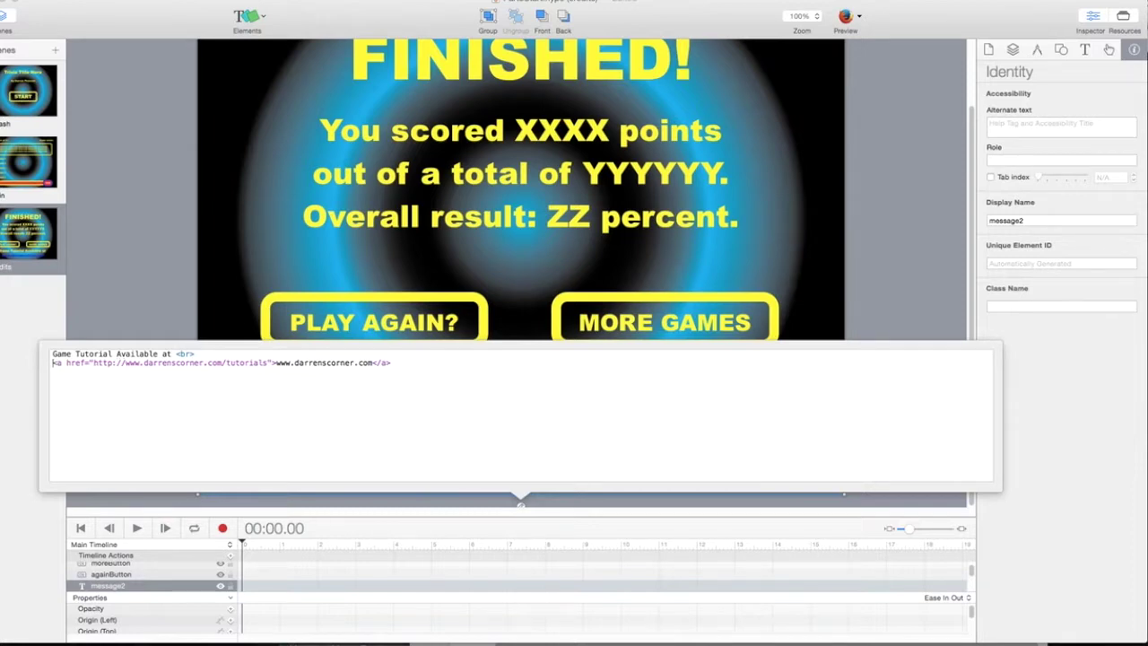
pyautogui.click(133, 303)
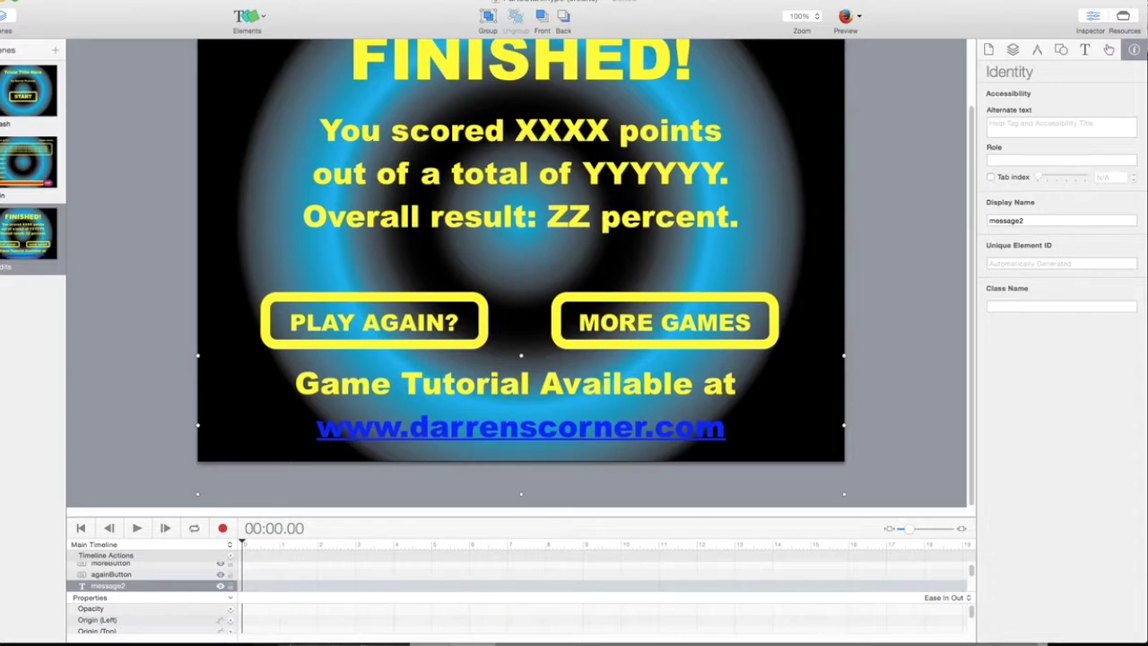
# Check the specification in Part3Elements.txt and set the tutorial text's font size to 36 px in Hype
pyautogui.press('super+Tab')
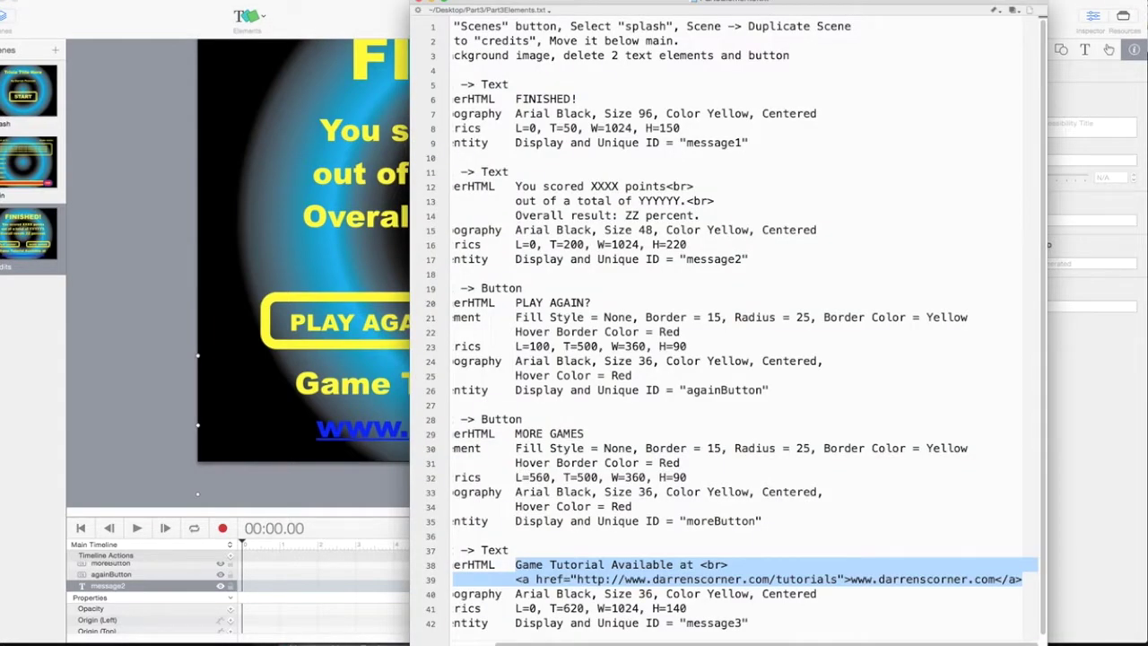
pyautogui.press('super+Tab')
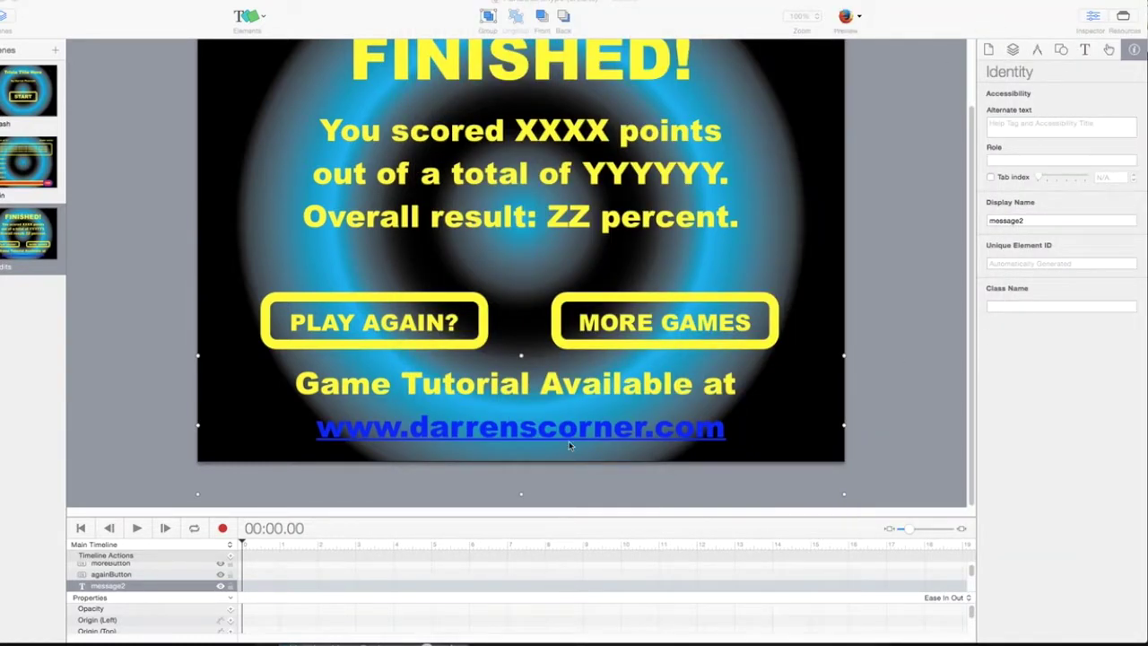
pyautogui.click(1086, 51)
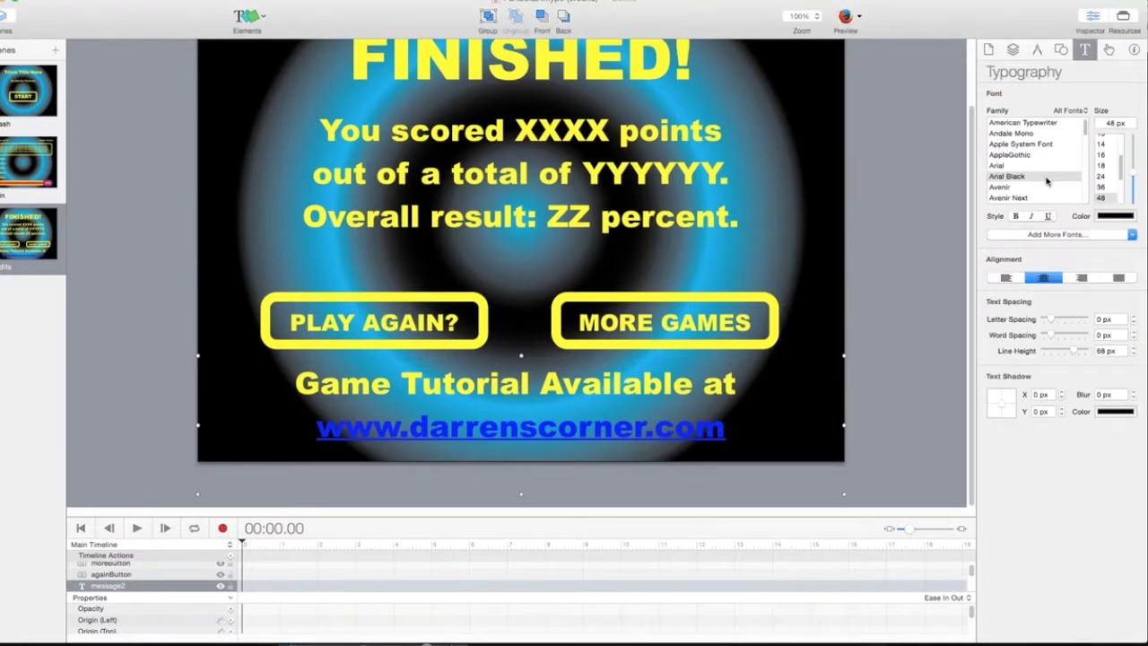
pyautogui.click(1109, 187)
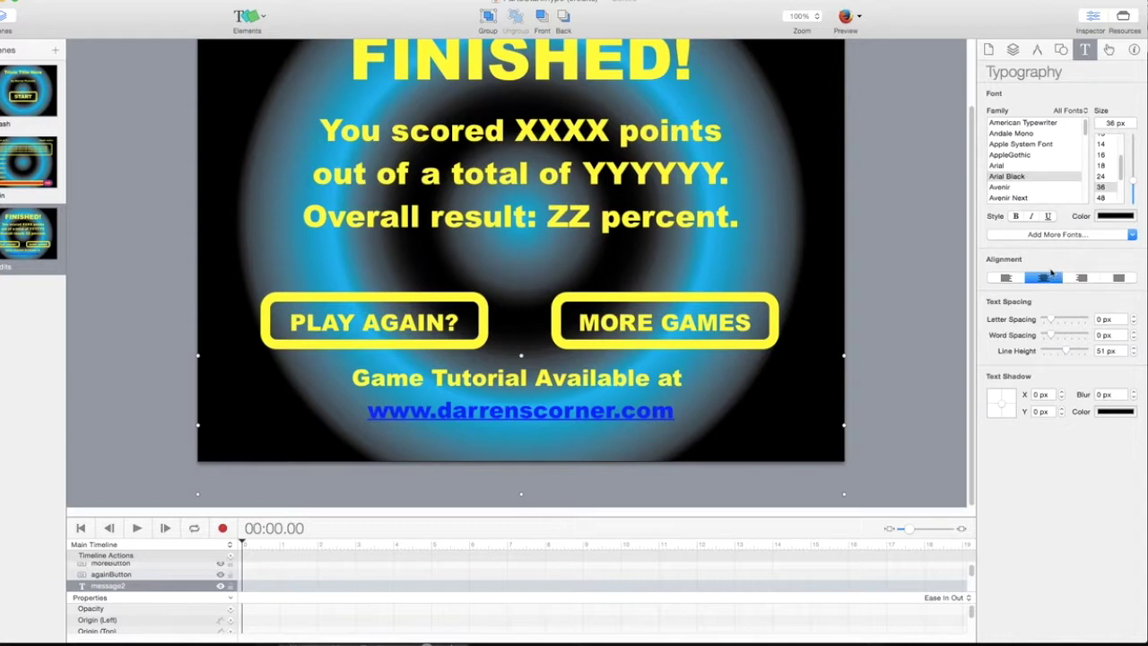
# Choose Yellow as the tutorial text's font color
pyautogui.click(1112, 217)
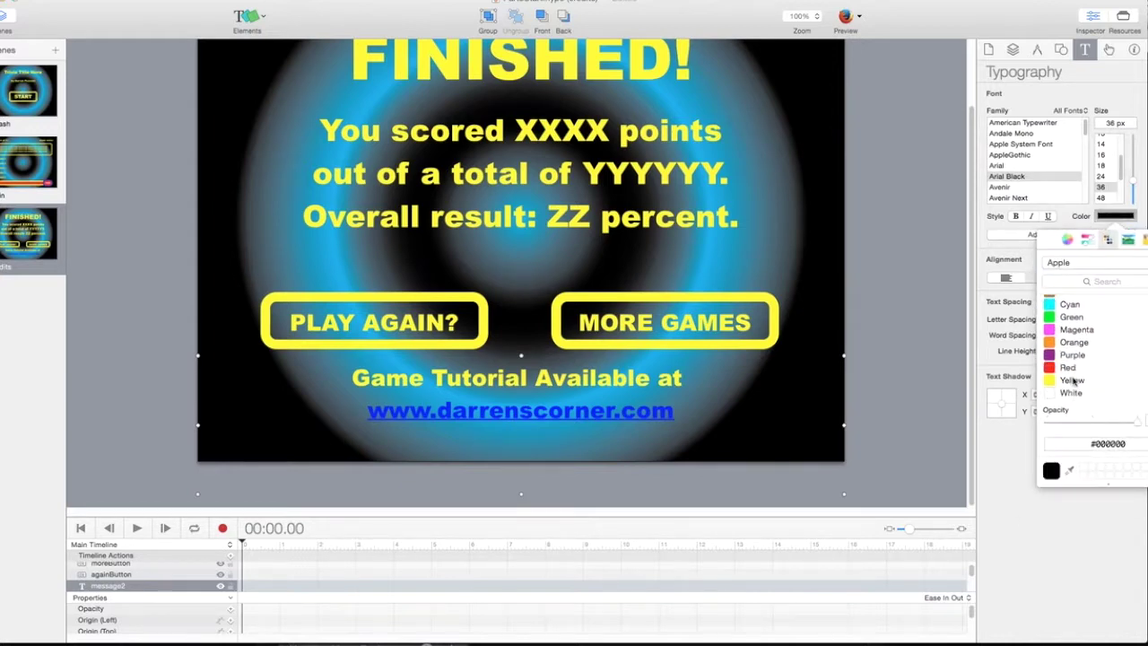
pyautogui.click(943, 390)
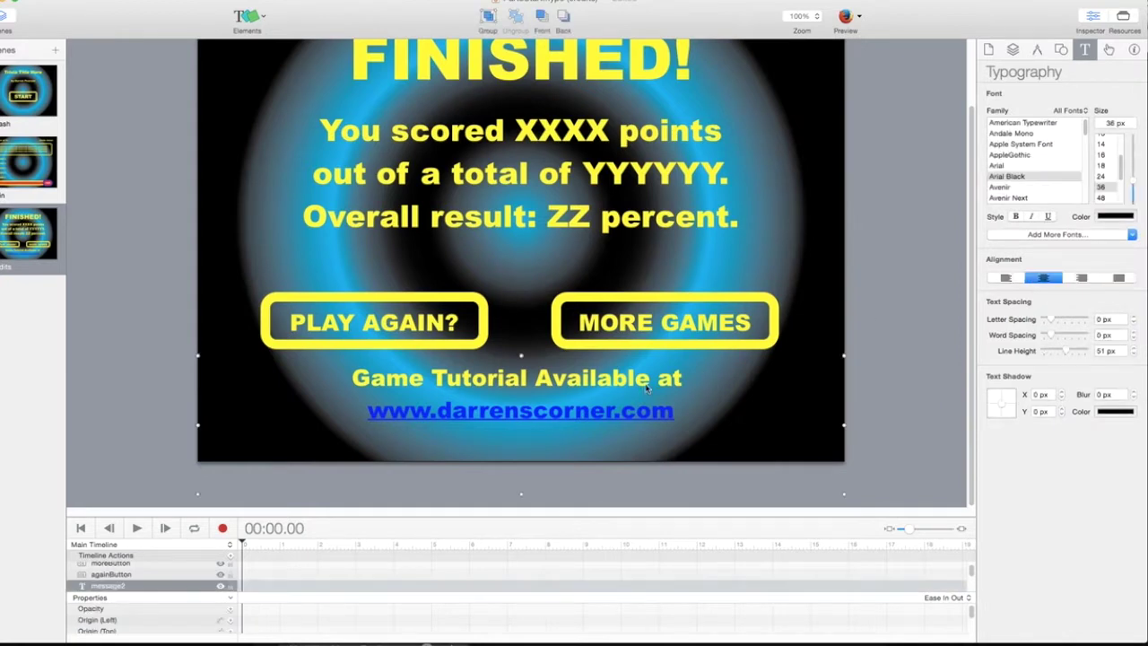
pyautogui.click(1115, 216)
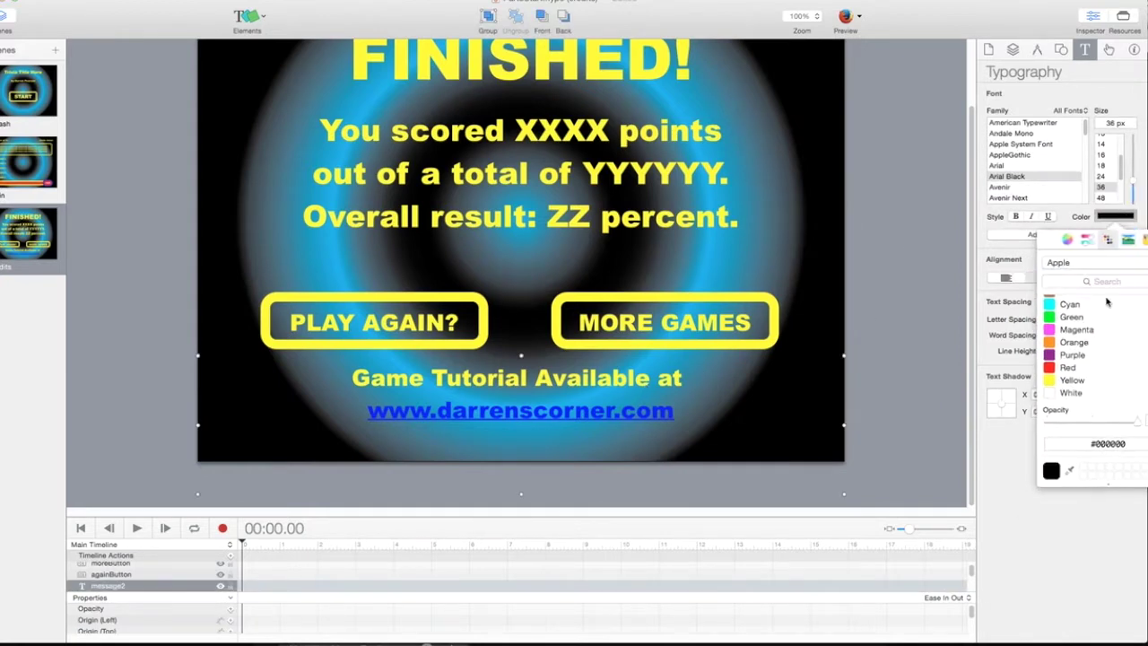
pyautogui.click(1082, 381)
pyautogui.click(913, 345)
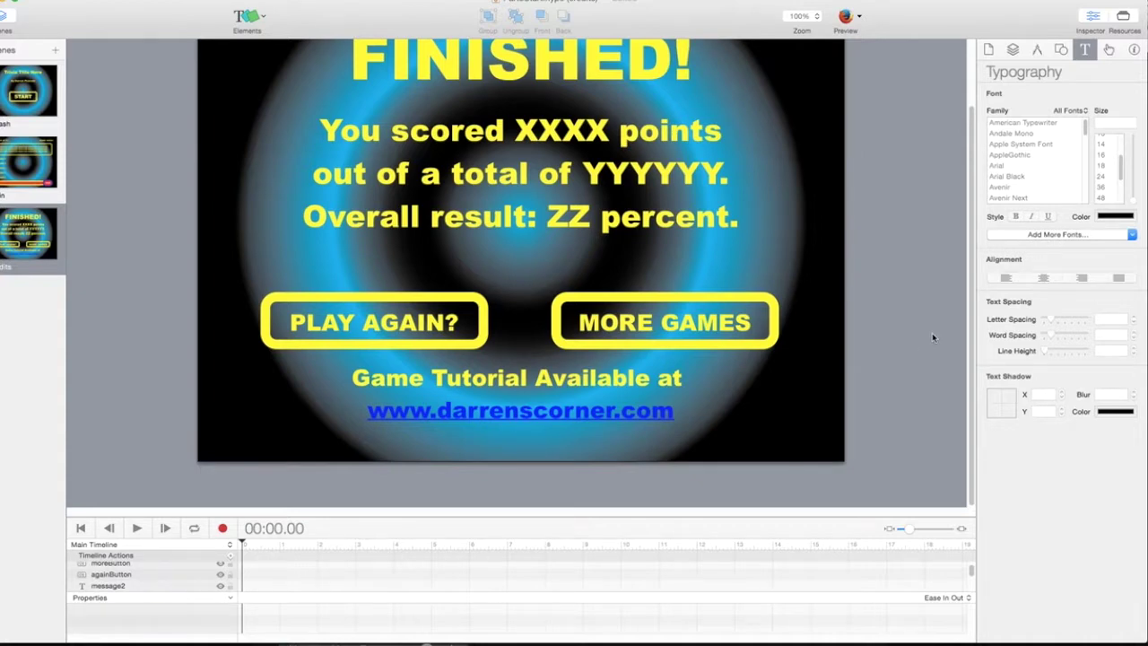
# Set the tutorial text's top position to 620 px and its height to 140 px
pyautogui.click(659, 387)
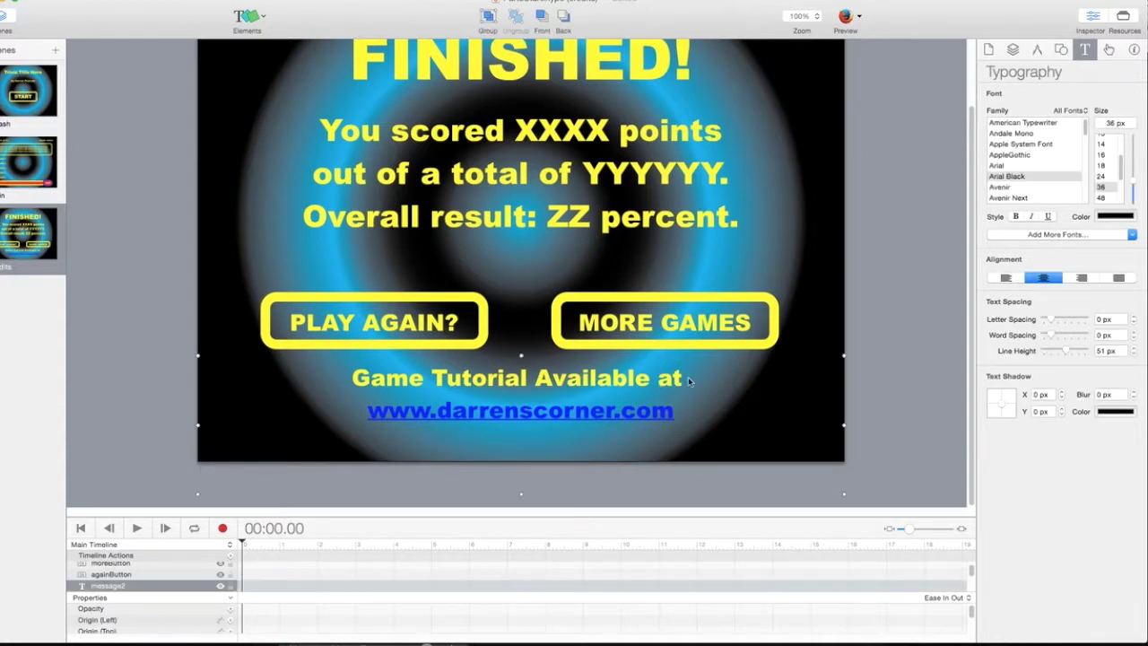
pyautogui.click(1037, 52)
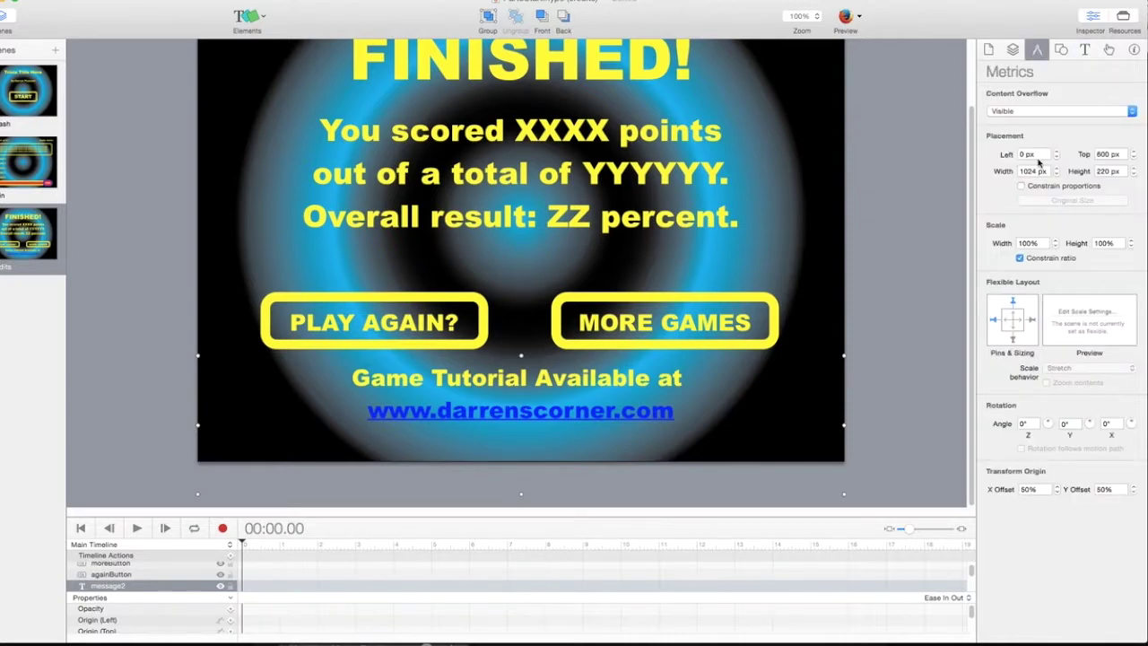
pyautogui.click(1110, 155)
pyautogui.write('620')
pyautogui.press('Tab')
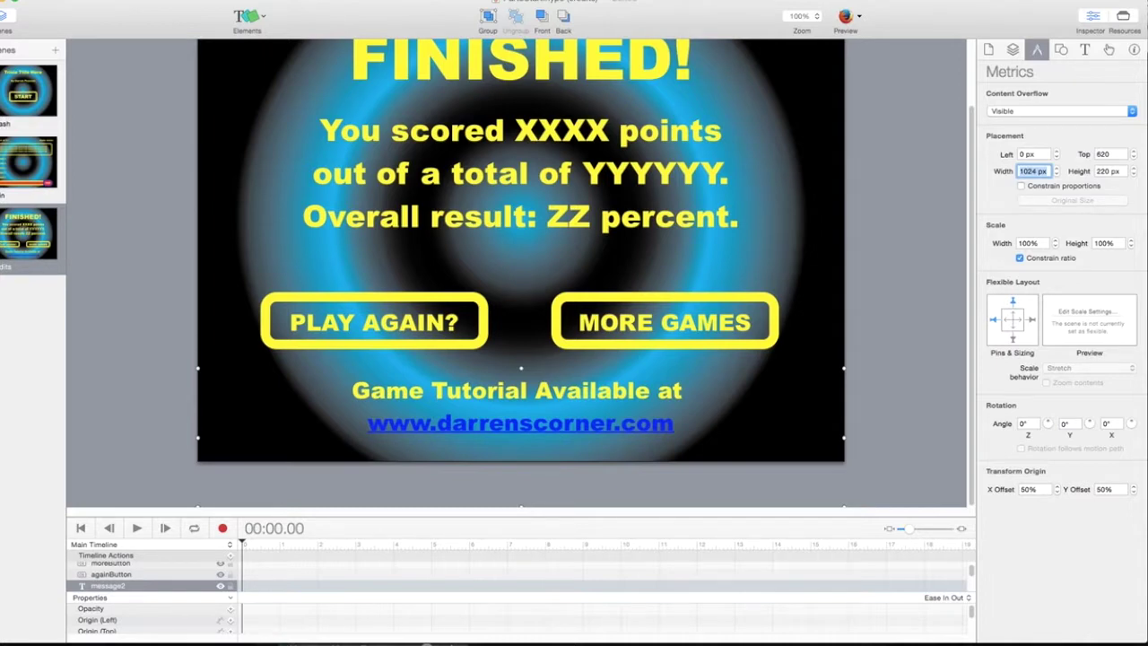
pyautogui.click(1103, 170)
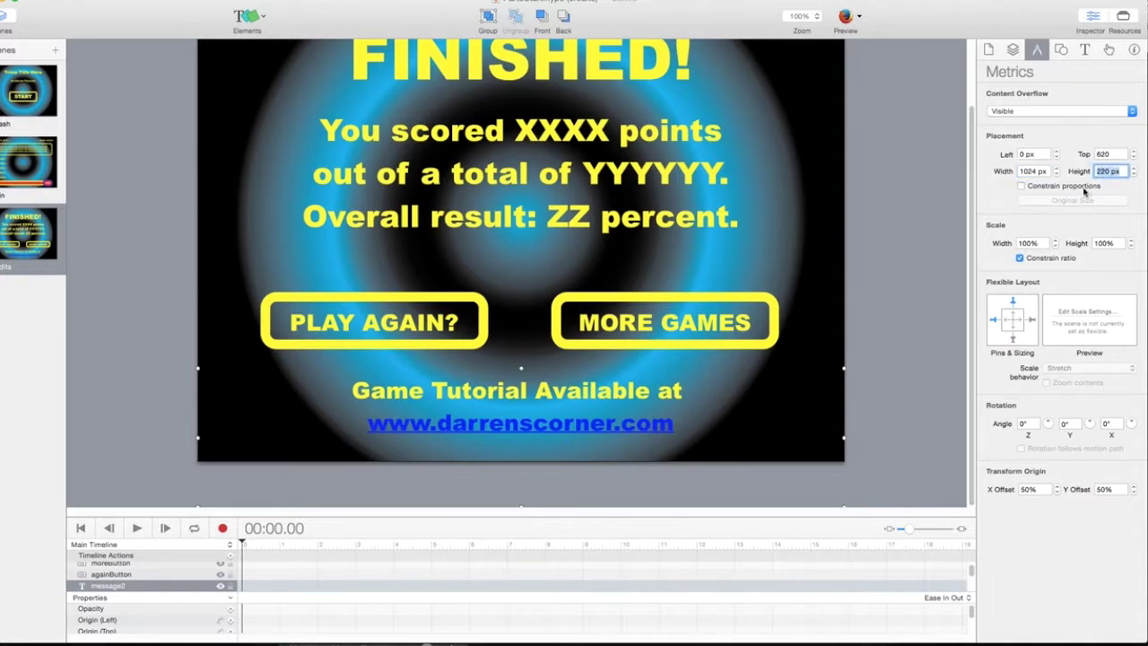
pyautogui.write('140')
pyautogui.press('Return')
# Set the tutorial text's display name and unique element ID to message3
pyautogui.click(1134, 49)
pyautogui.click(1044, 221)
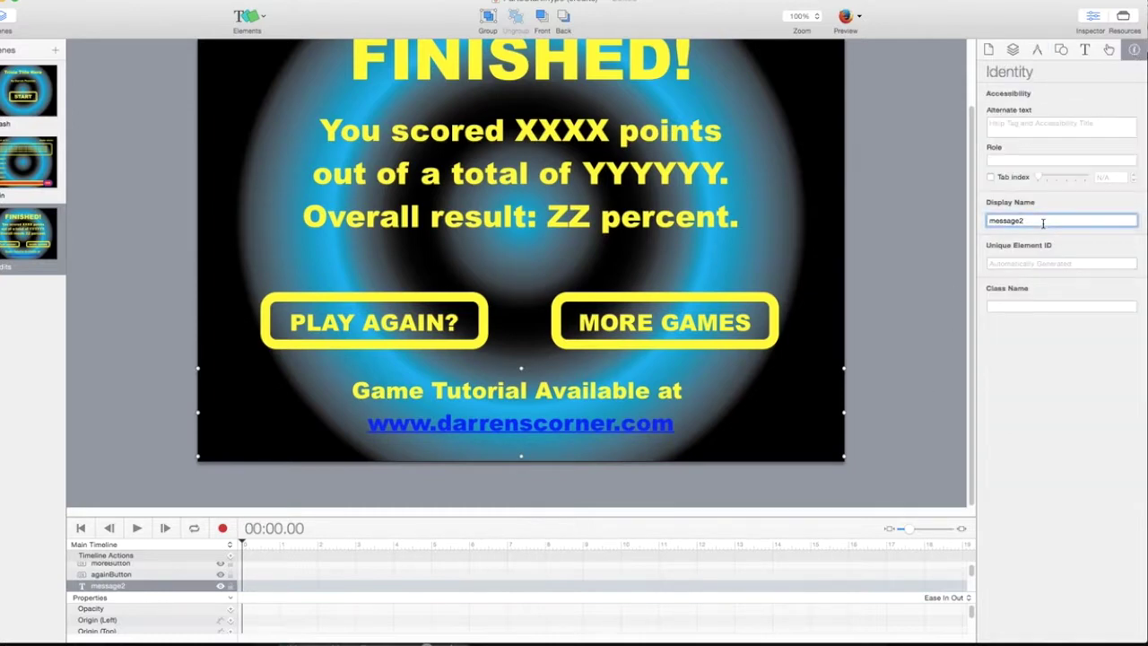
pyautogui.click(1061, 263)
pyautogui.write('message3')
pyautogui.press('Return')
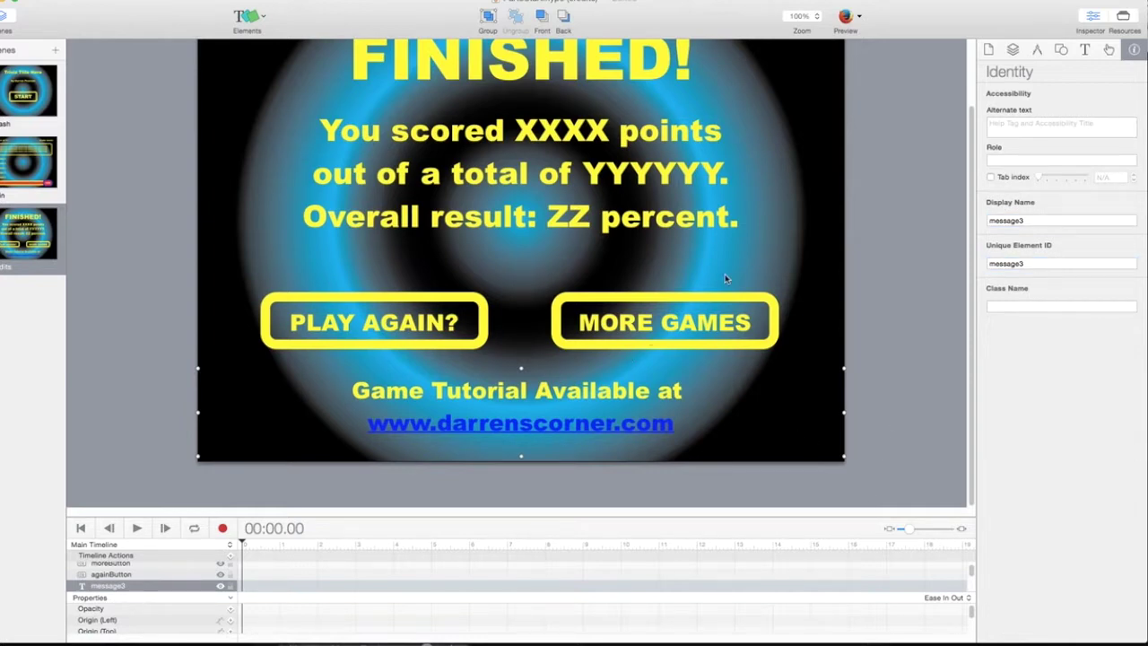
pyautogui.scroll(3, 165, 328)
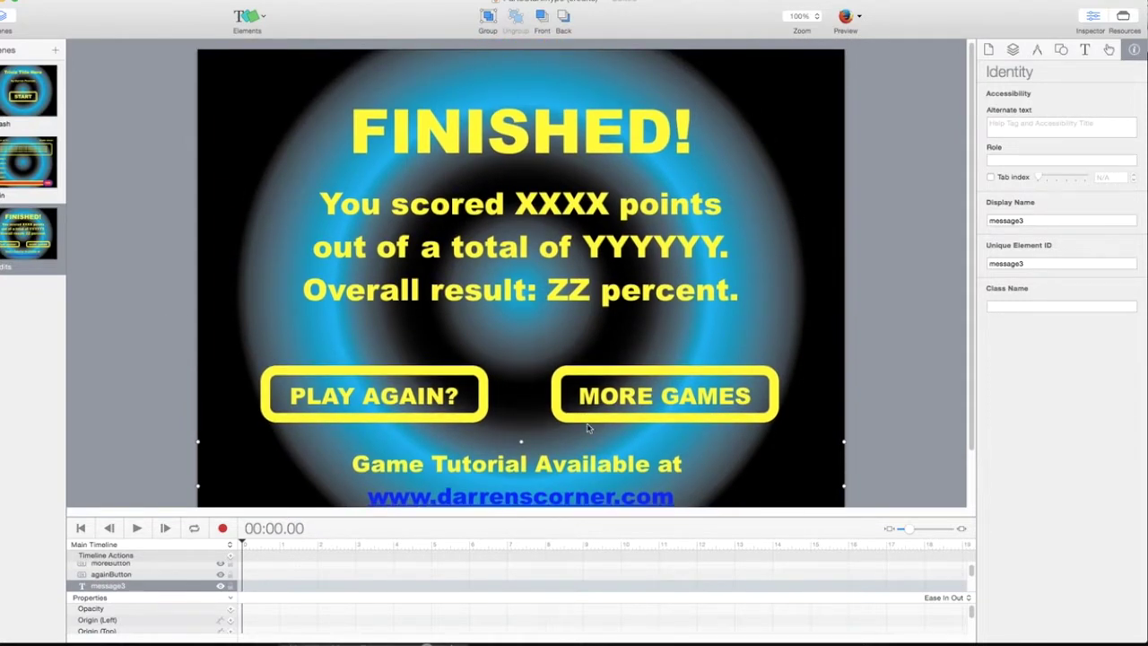
# Save the Hype project and preview it in Google Chrome
pyautogui.click(52, 0)
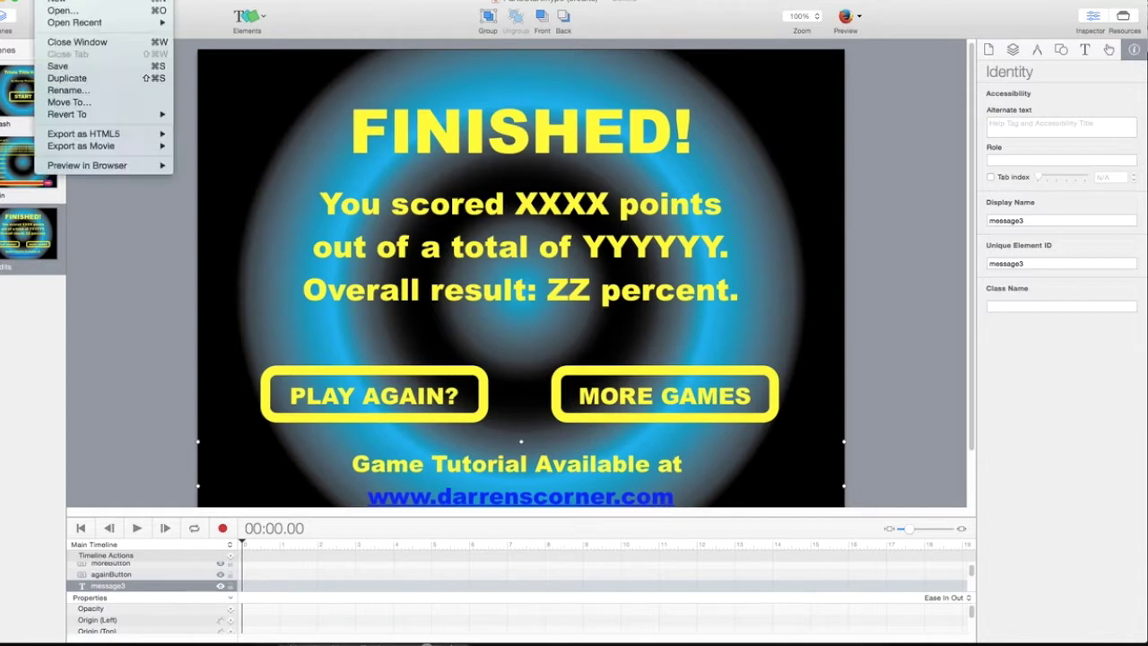
pyautogui.click(64, 70)
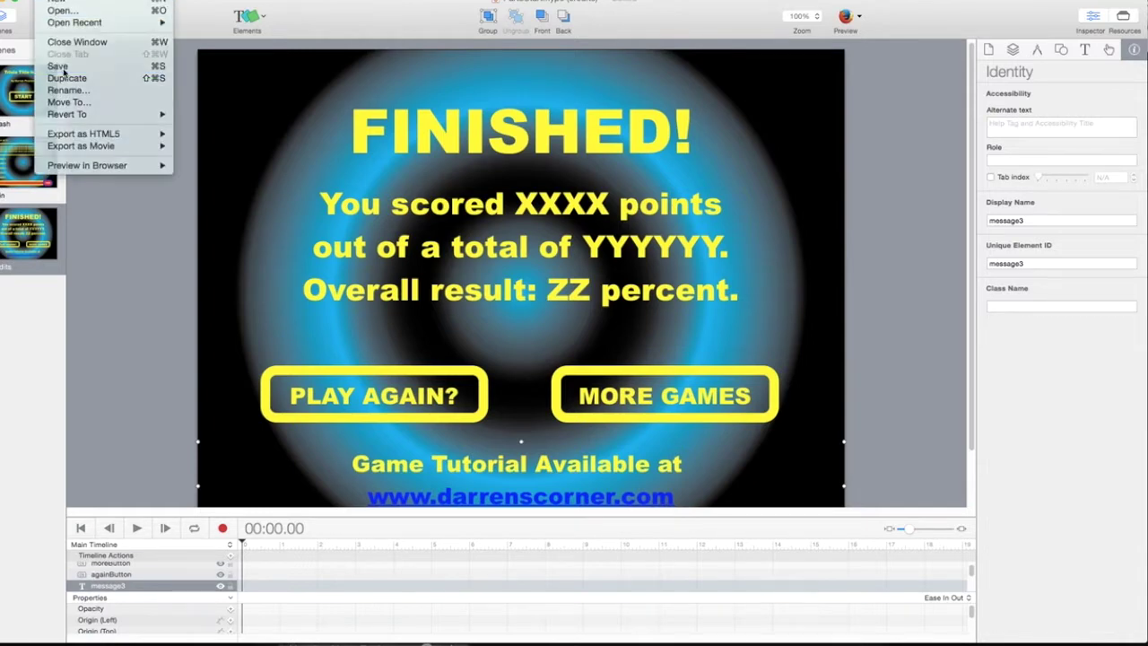
pyautogui.click(858, 16)
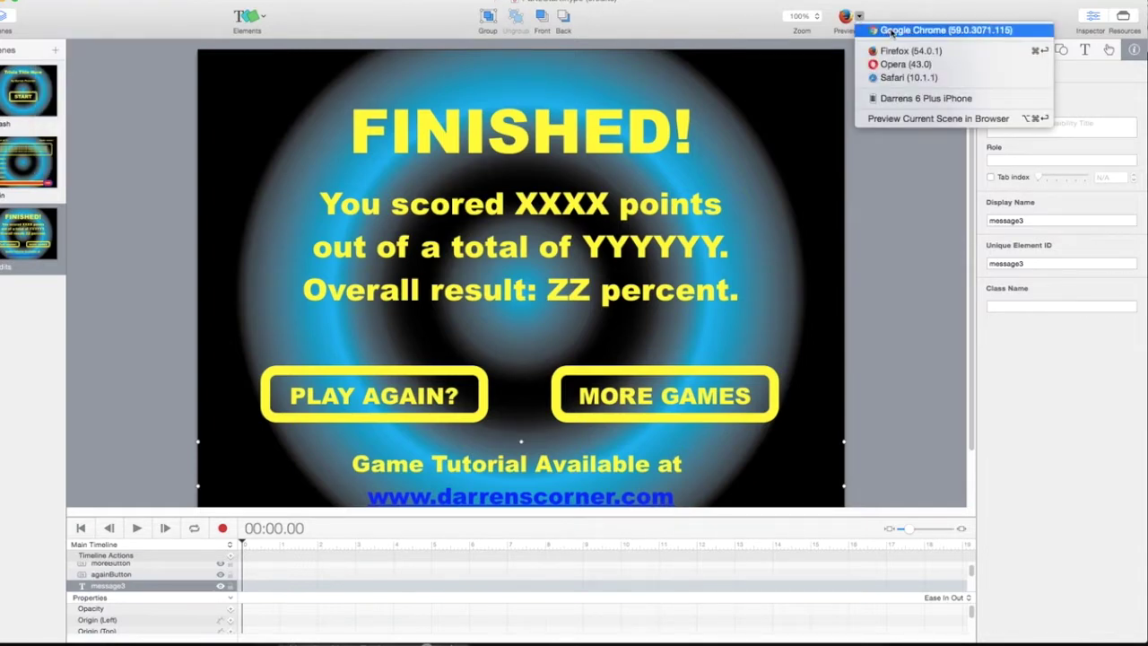
pyautogui.click(892, 33)
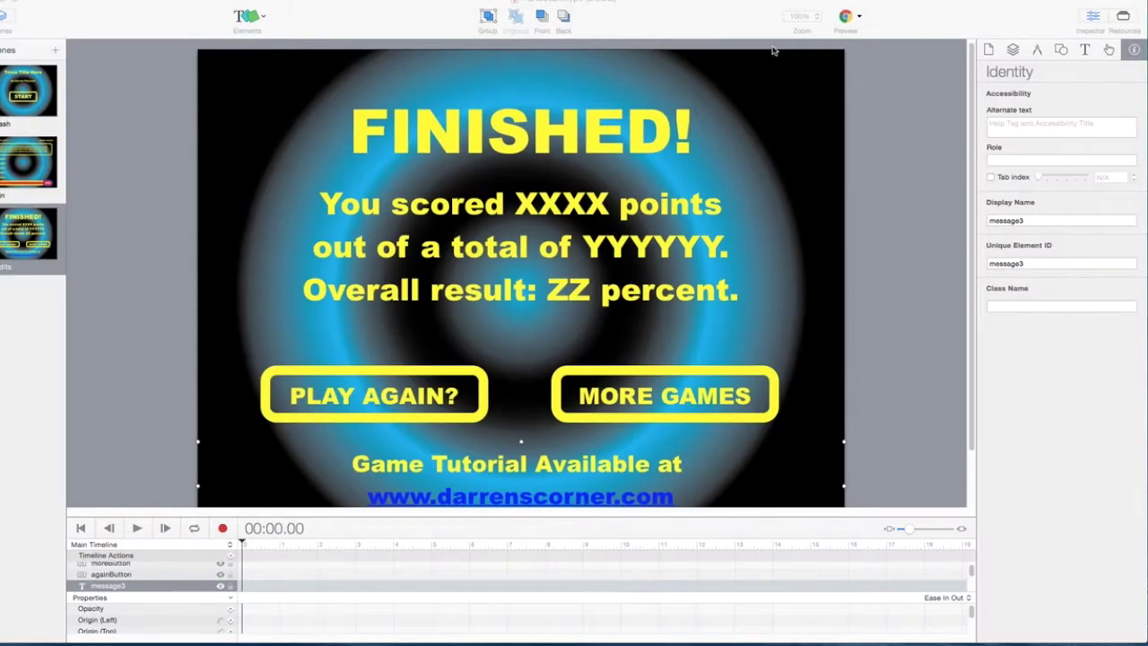
pyautogui.click(858, 16)
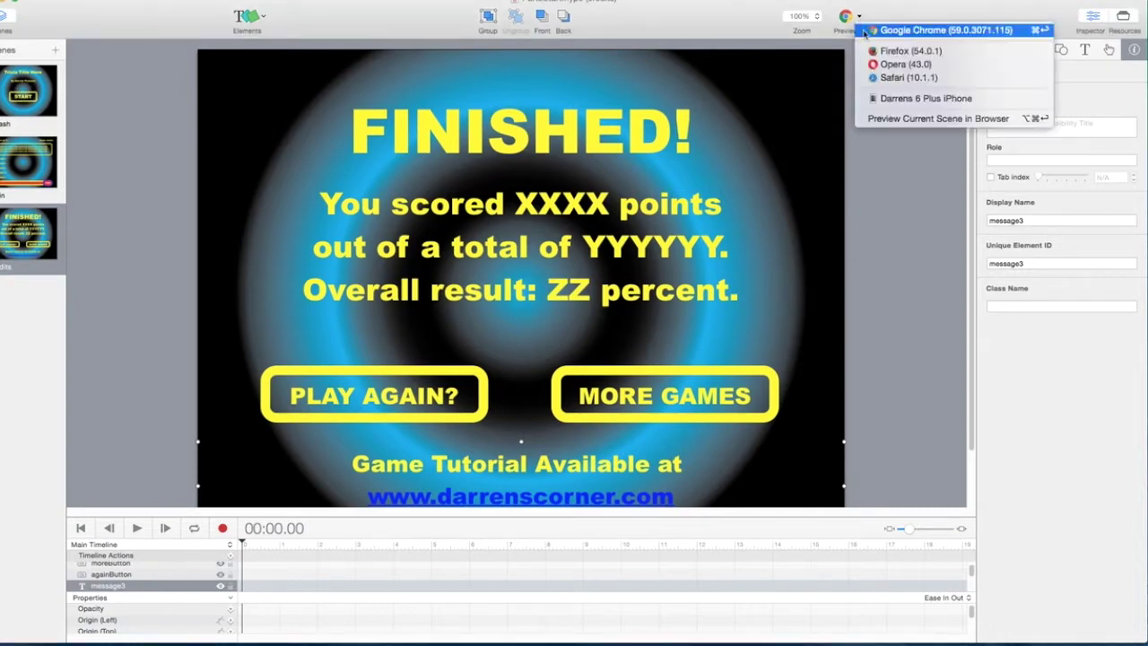
pyautogui.click(904, 119)
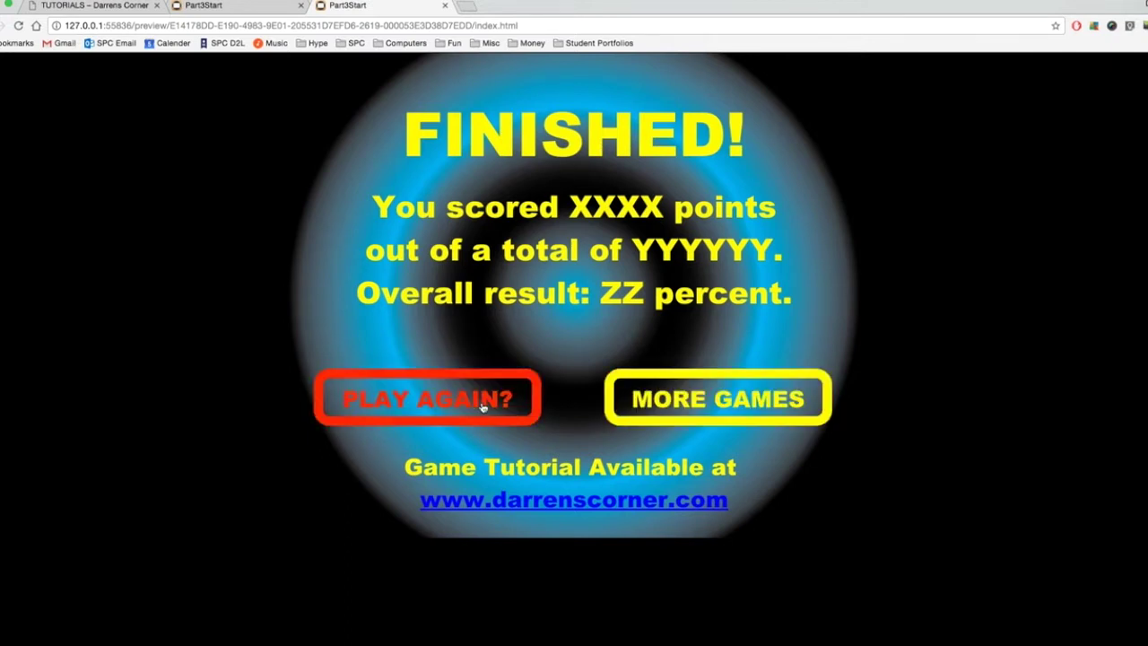
pyautogui.click(607, 505)
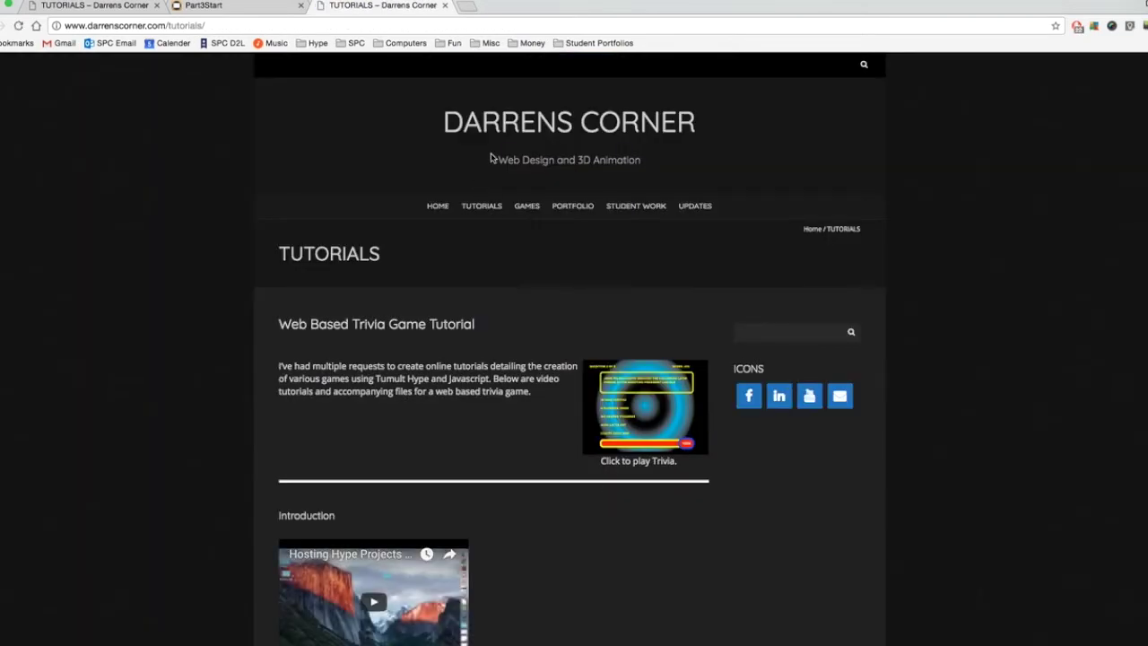
pyautogui.click(231, 7)
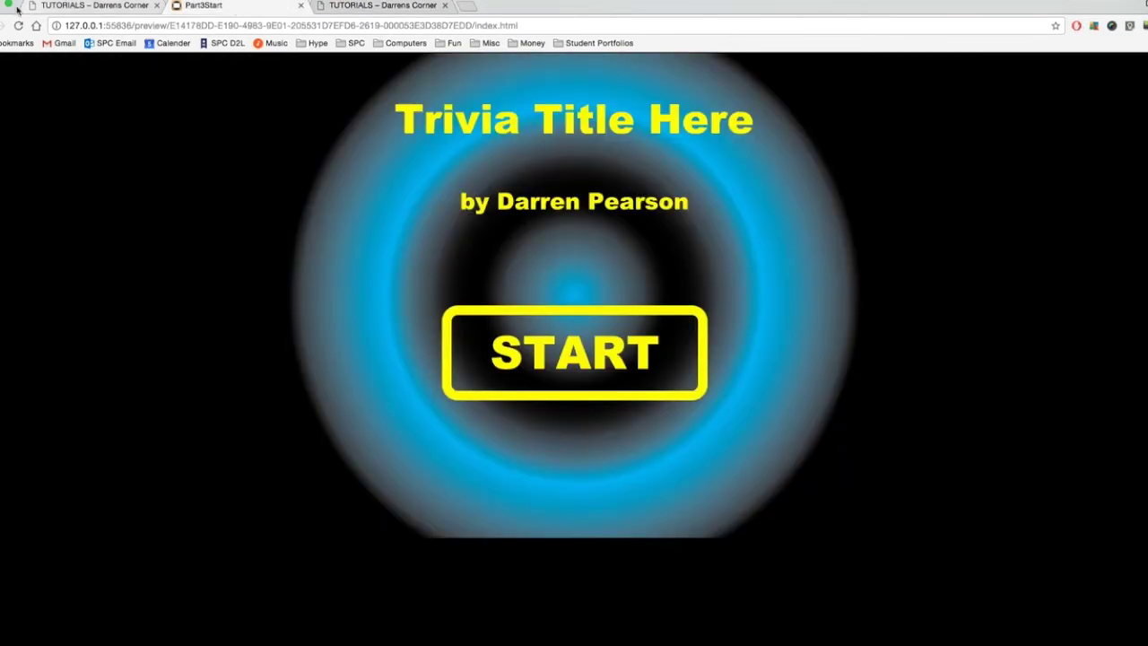